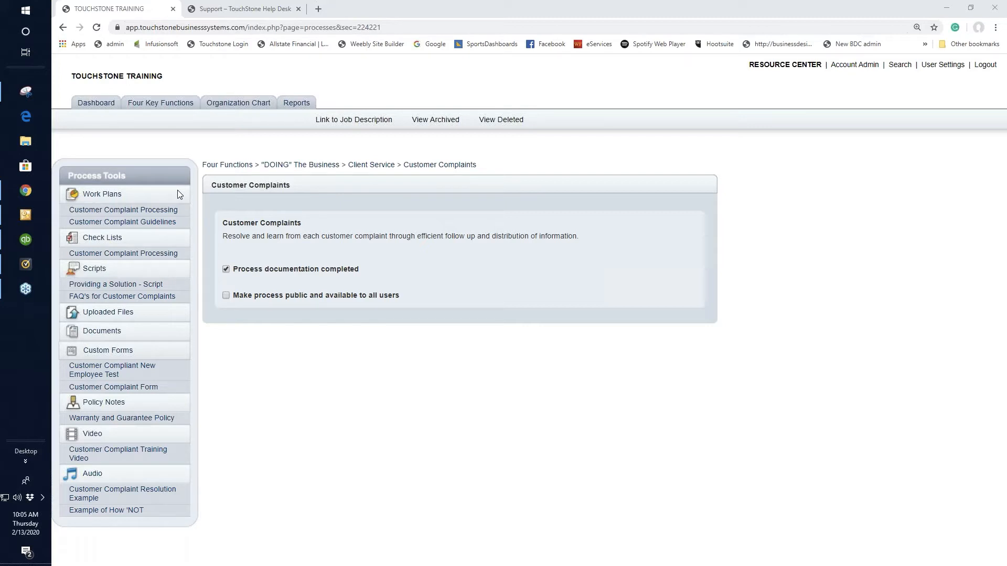
Review the Customer Complaint Processing work plan and its matching check list
left_click(158, 210)
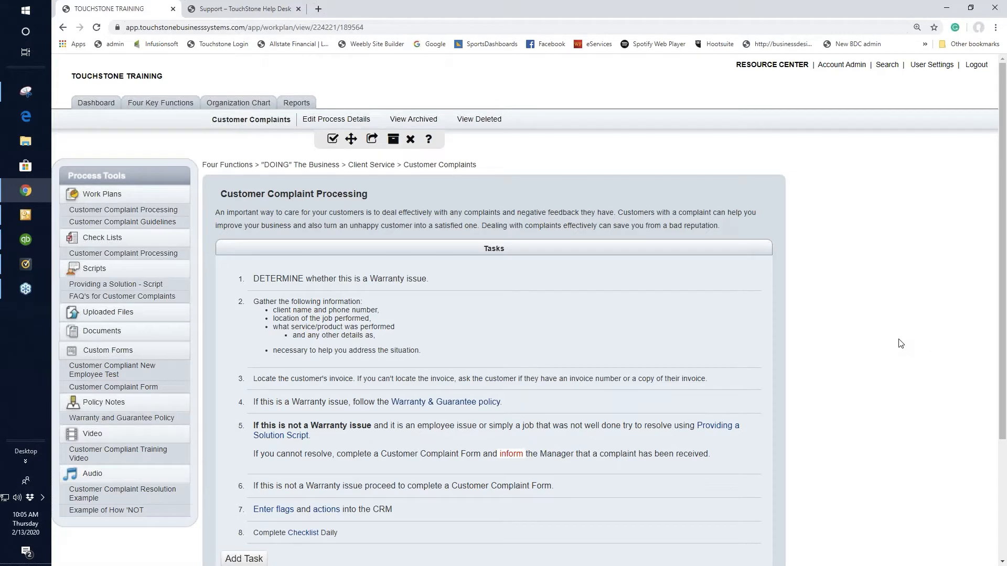
scroll(901, 343, "down", 1)
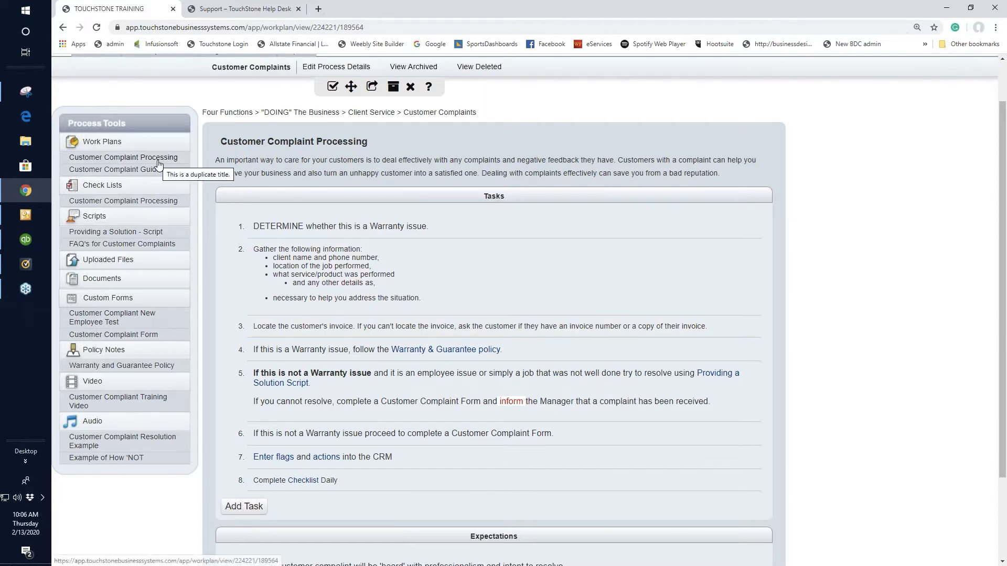
left_click(141, 203)
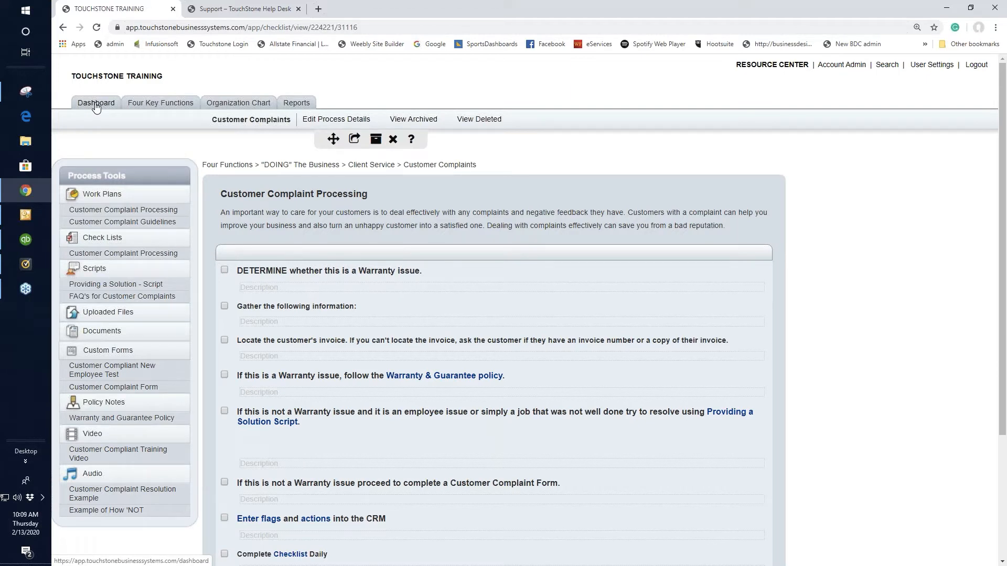
Create a new script titled "Customer Complaint - script" in the Customer Complaints process, leaving the objective empty
left_click(93, 271)
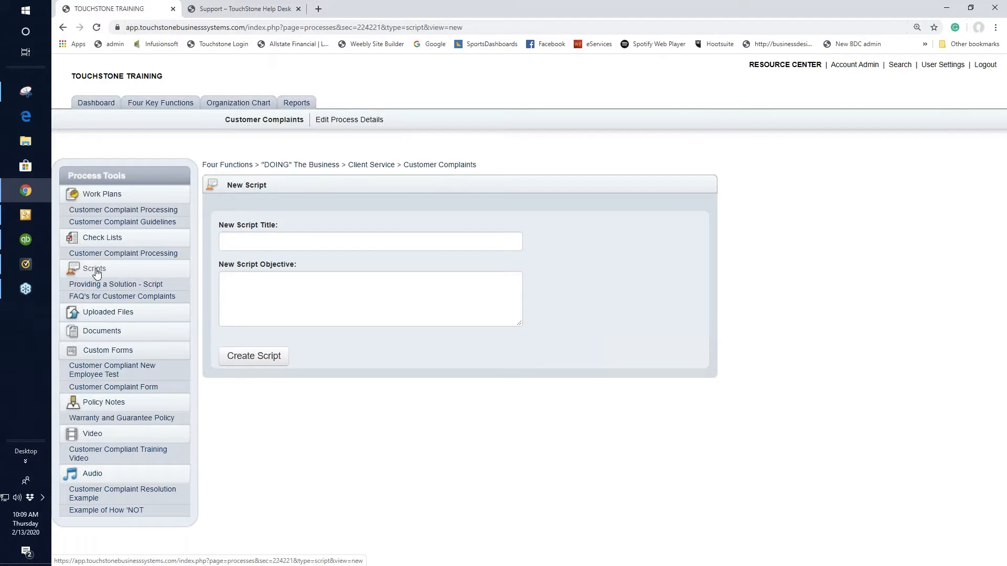
left_click(247, 243)
type("Name ro")
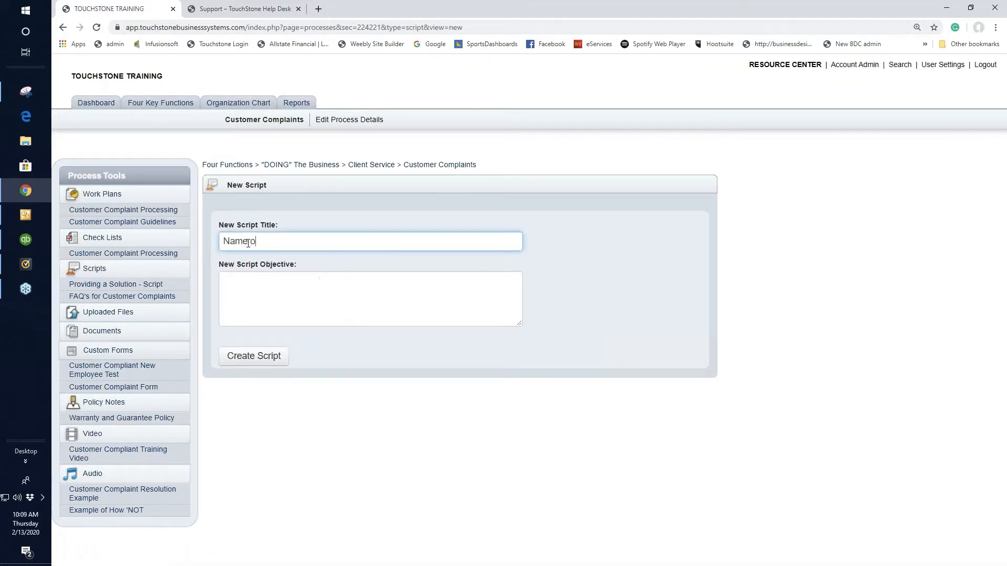
type("f The script")
left_click_drag(277, 241, 207, 241)
type("Customer Complaint")
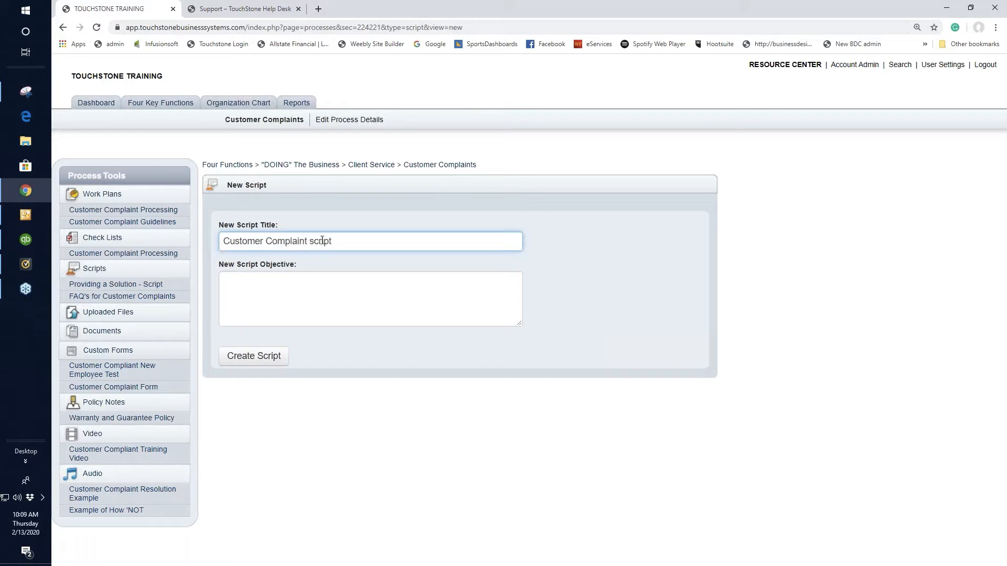
type("-")
left_click(247, 359)
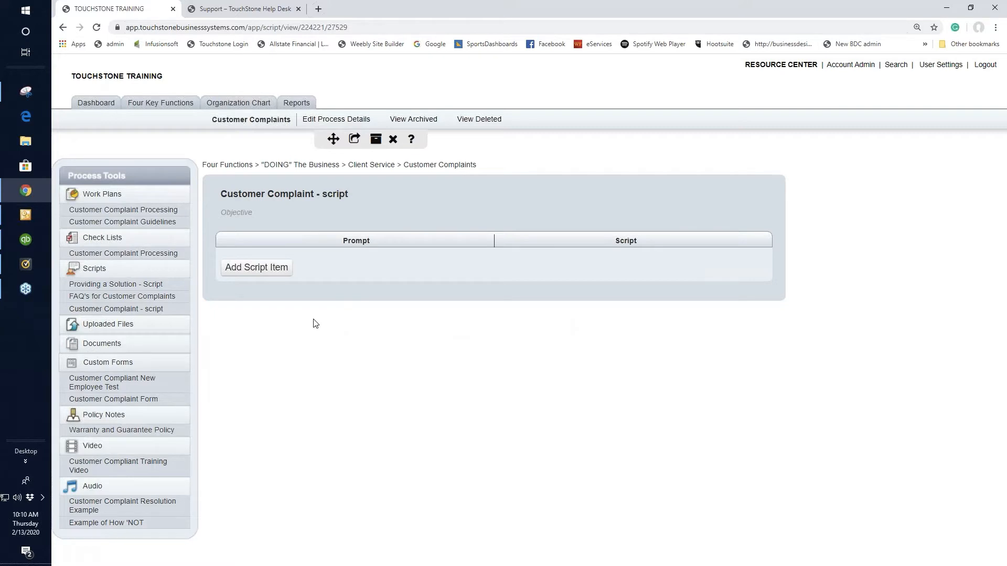
left_click(304, 194)
left_click(272, 222)
left_click(244, 220)
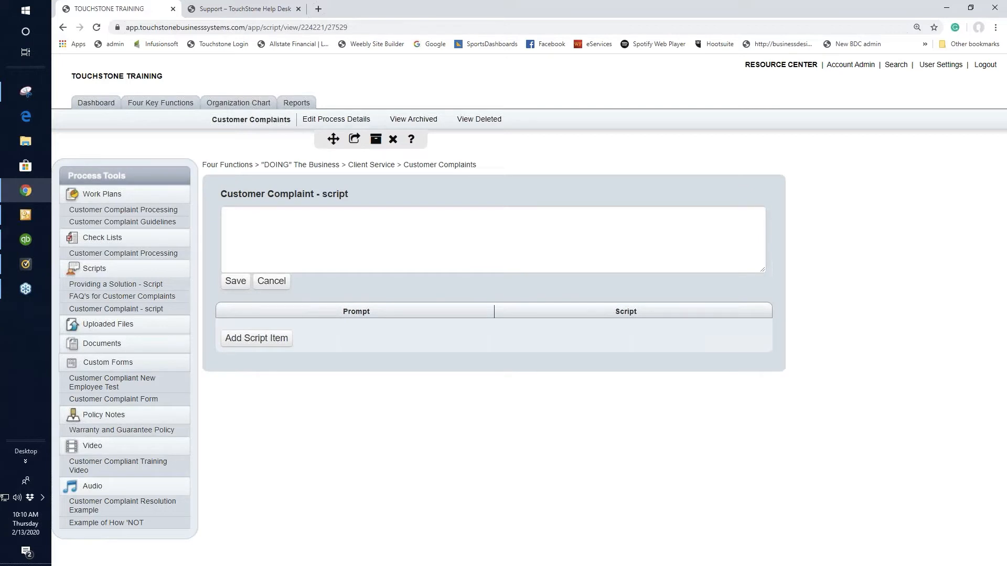
left_click(271, 281)
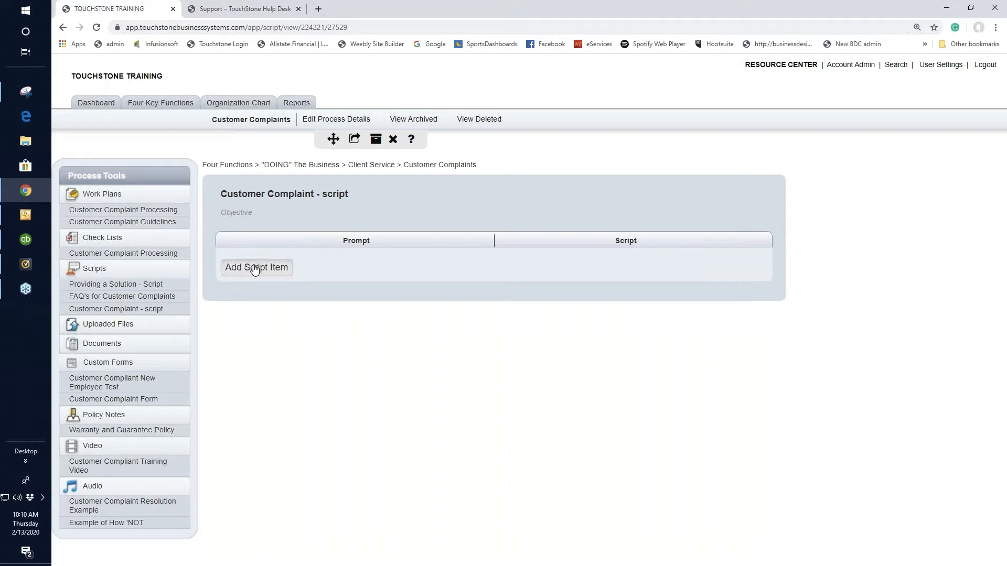
Add a script item and save "greeting" as its prompt
left_click(254, 268)
left_click(245, 267)
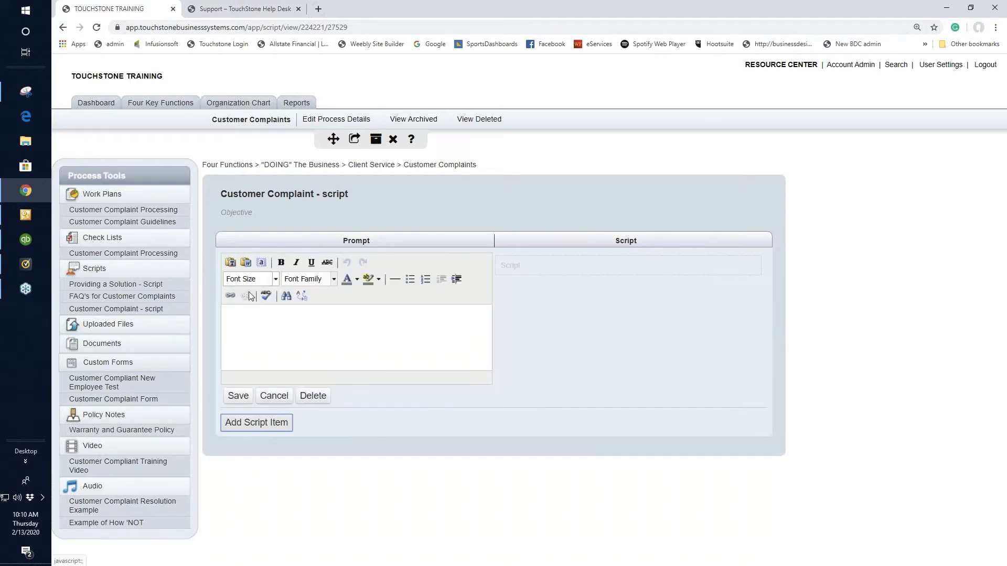
left_click(247, 324)
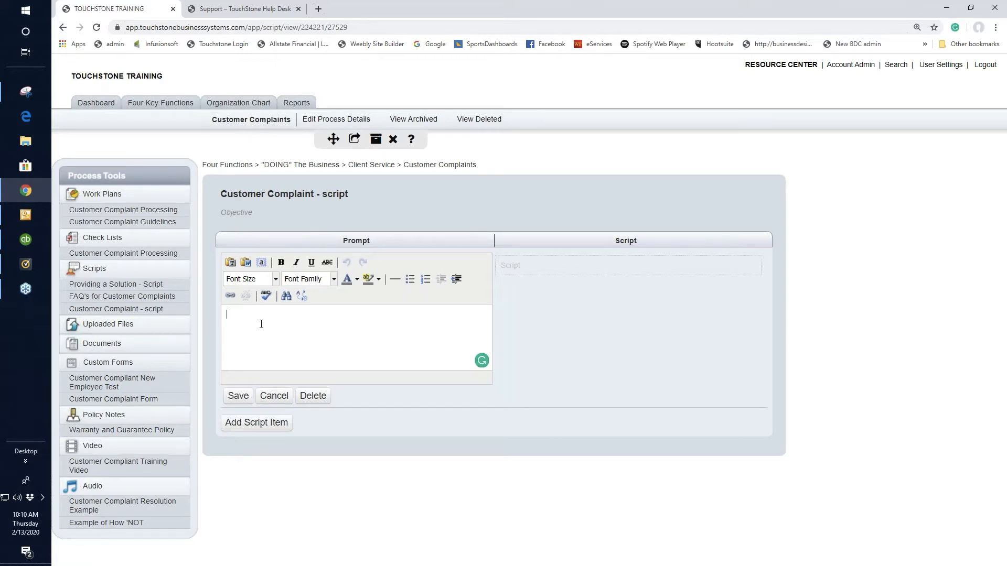
type("greeting")
left_click(238, 396)
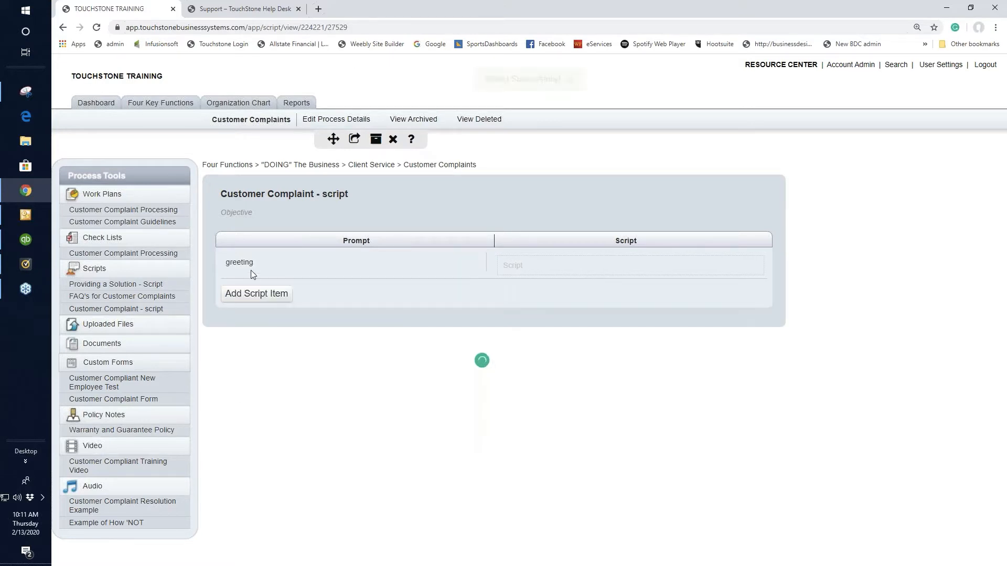
Enter "hi how may help you" as the script text for the greeting prompt and save it
left_click(517, 264)
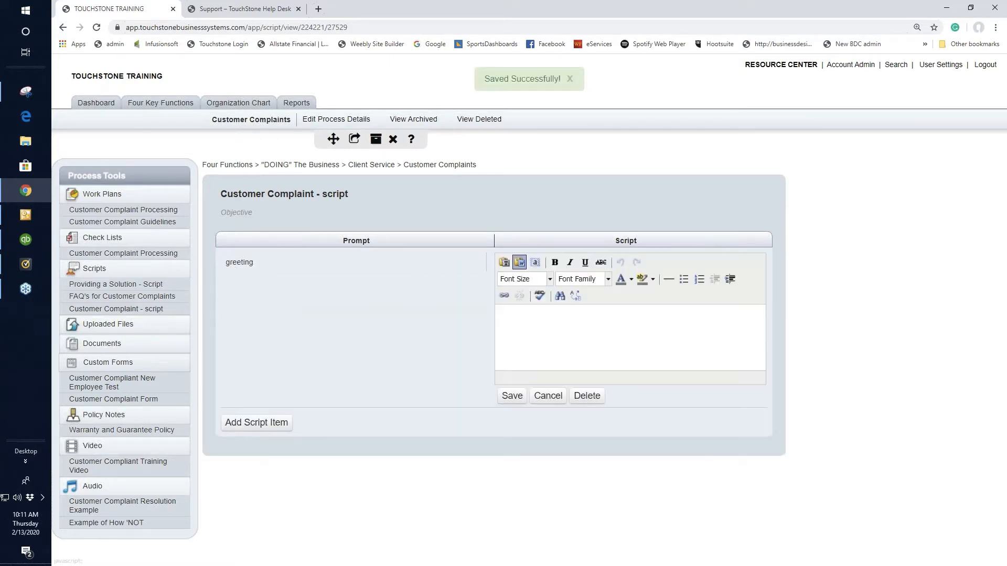
left_click(549, 328)
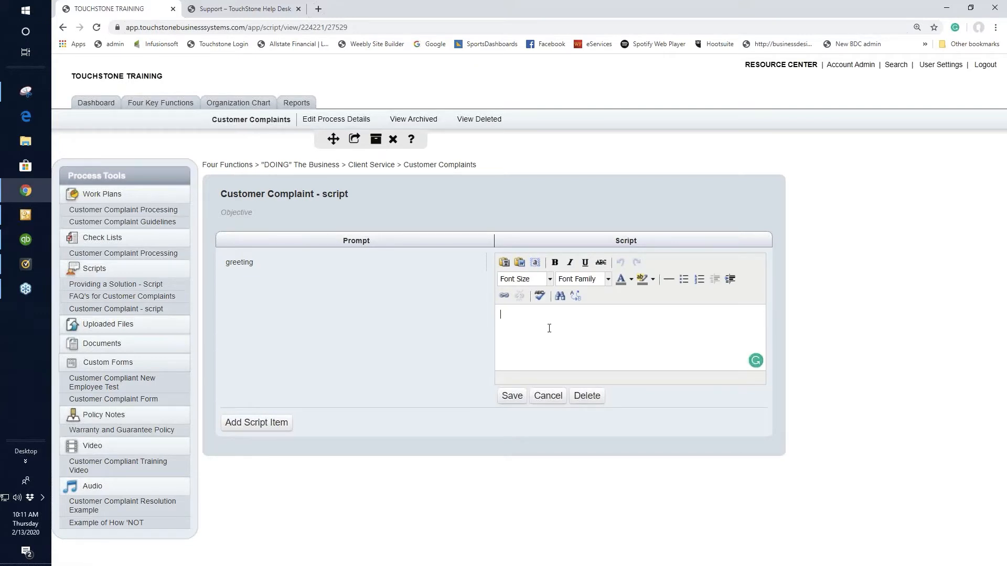
type("hi how may help you")
left_click(516, 397)
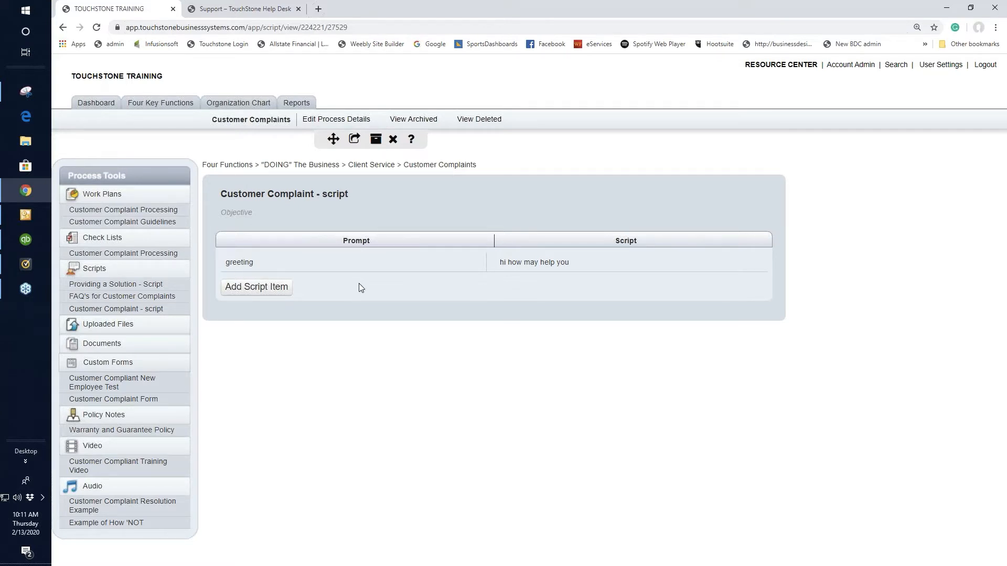
Add a second script item below the greeting and leave its prompt and script blank
left_click(265, 287)
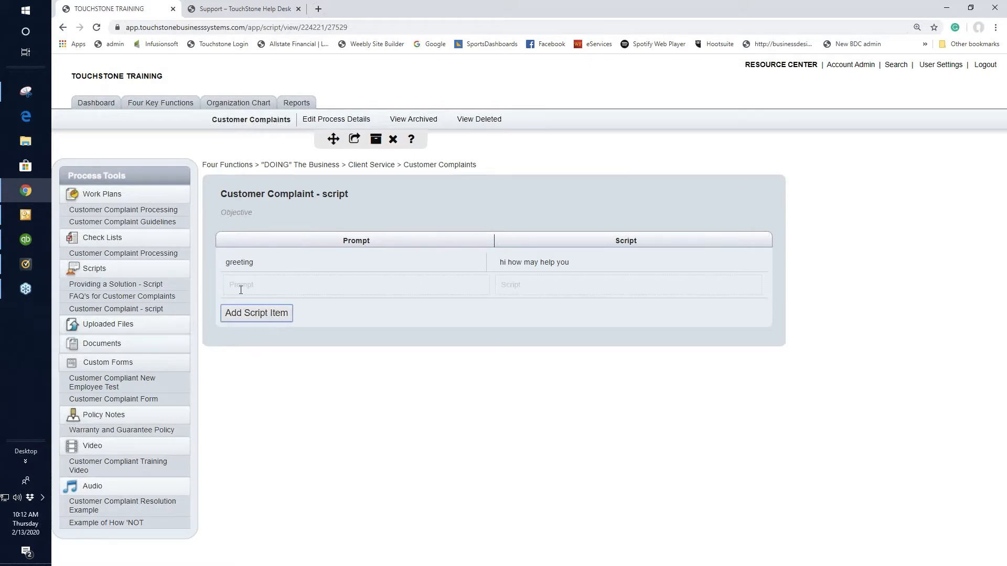
left_click(240, 289)
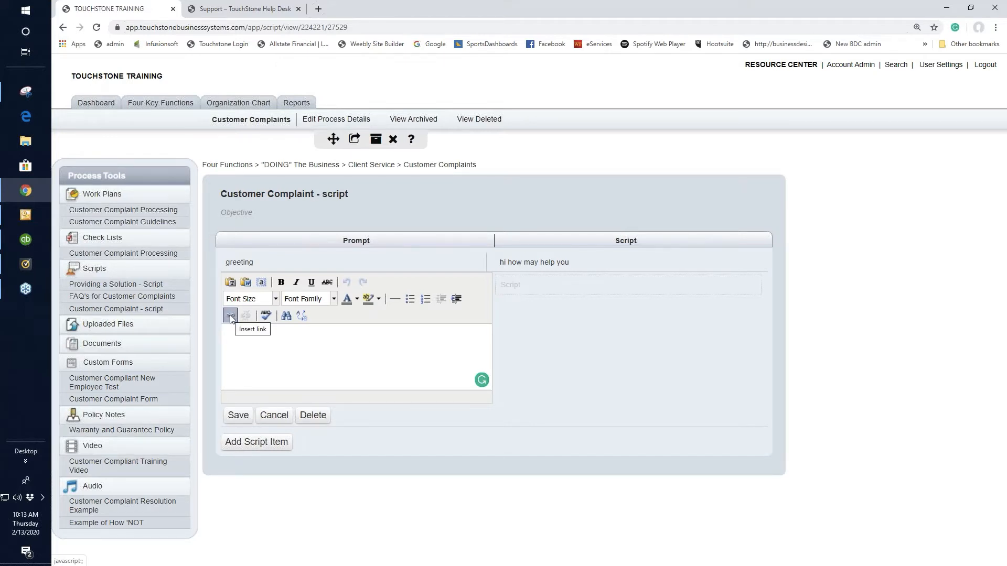
left_click(280, 415)
left_click(589, 99)
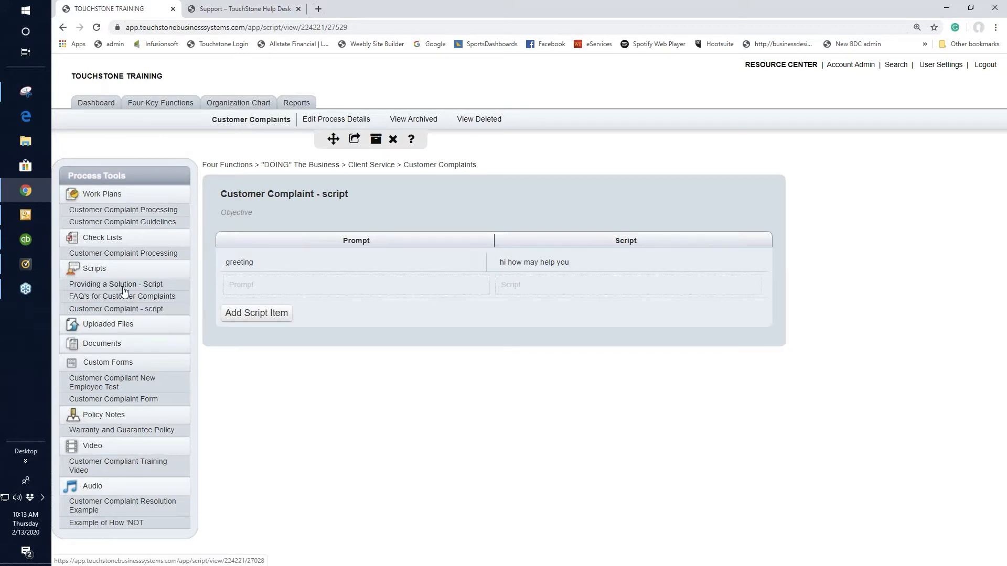
Review the "Providing a Solution - Script" items, opening the prompt about slow service and leaving its text unedited
left_click(124, 289)
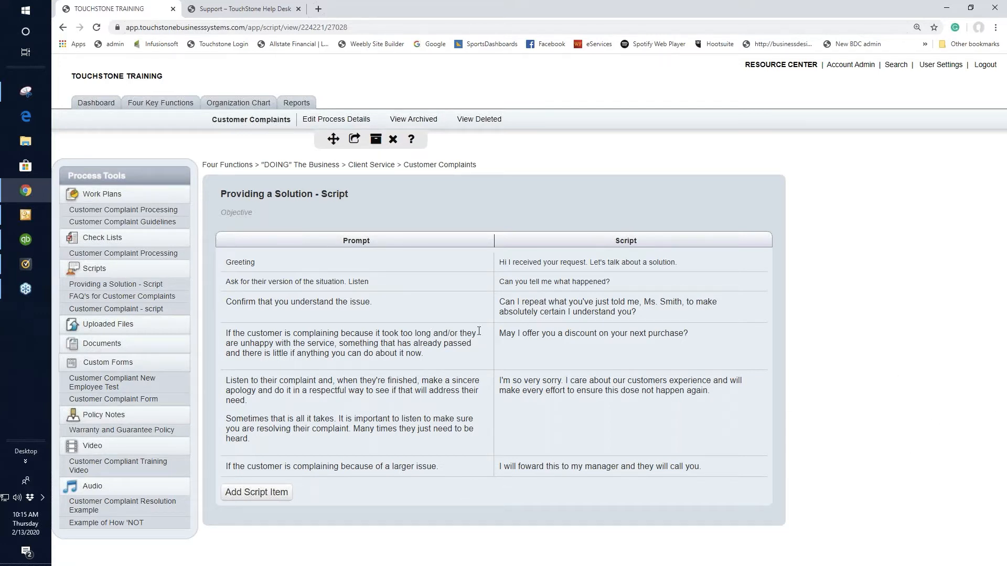
mouse_move(484, 350)
left_mouse_down()
mouse_move(484, 304)
mouse_move(486, 367)
mouse_move(484, 356)
left_mouse_up()
left_click_drag(369, 468, 382, 449)
left_click(417, 348)
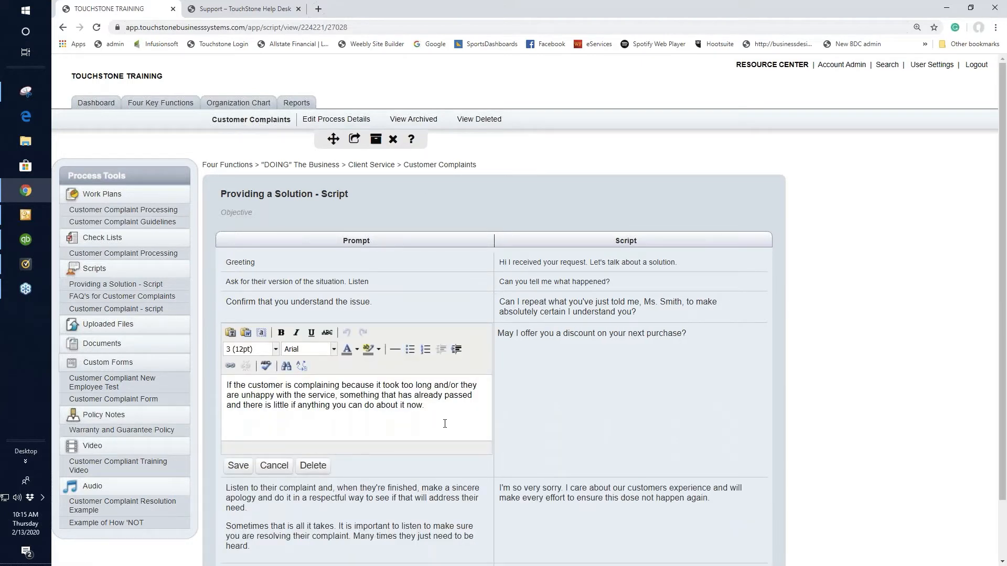
left_click(274, 466)
left_click(580, 97)
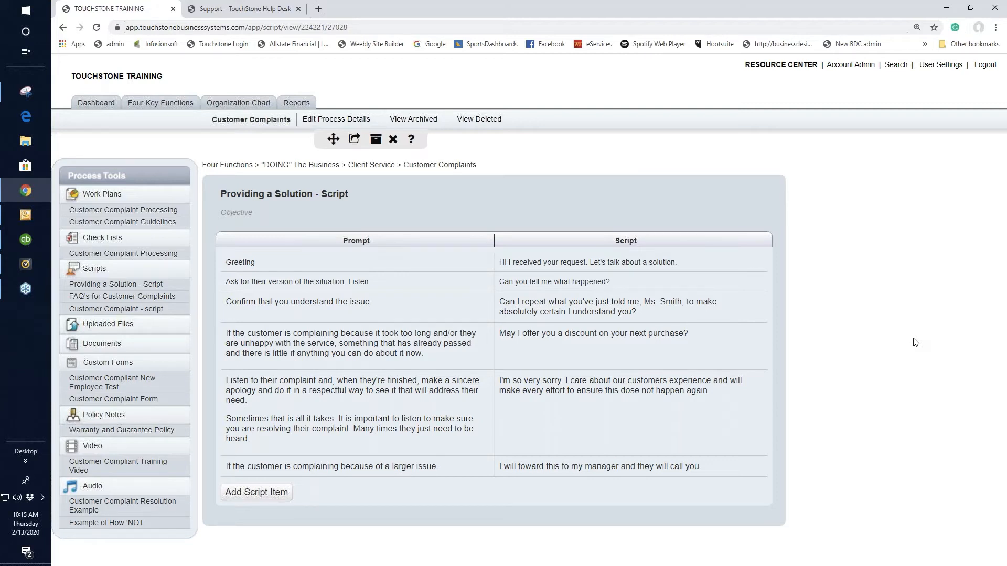
Read through the "FAQ's for Customer Complaints" script and return to "Providing a Solution - Script"
left_click(153, 301)
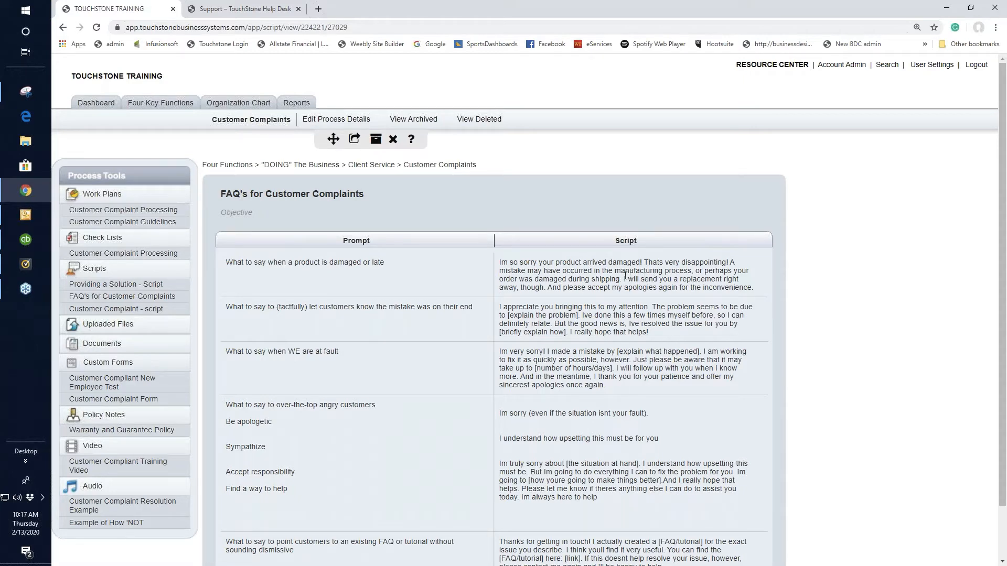
scroll(737, 442, "down", 1)
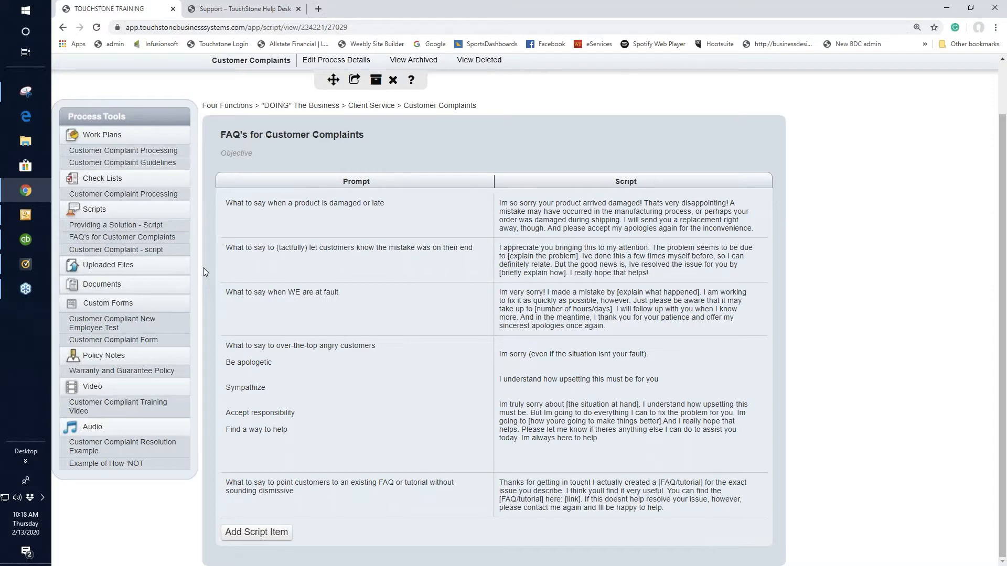
left_click(123, 230)
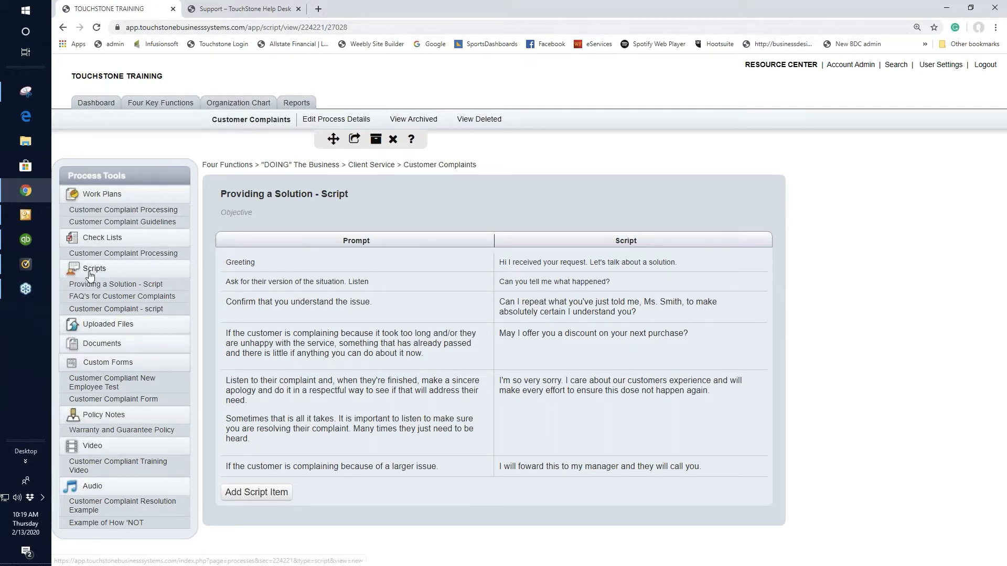
Start a new uploaded file entry for Customer Complaints and title it "Name of file"
left_click(108, 328)
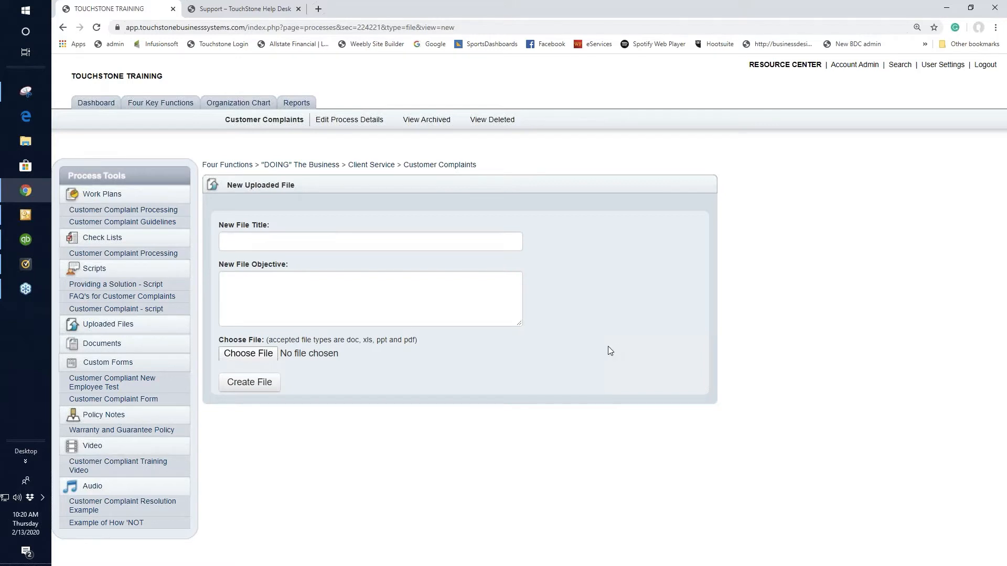
left_click(268, 234)
type("Nme ")
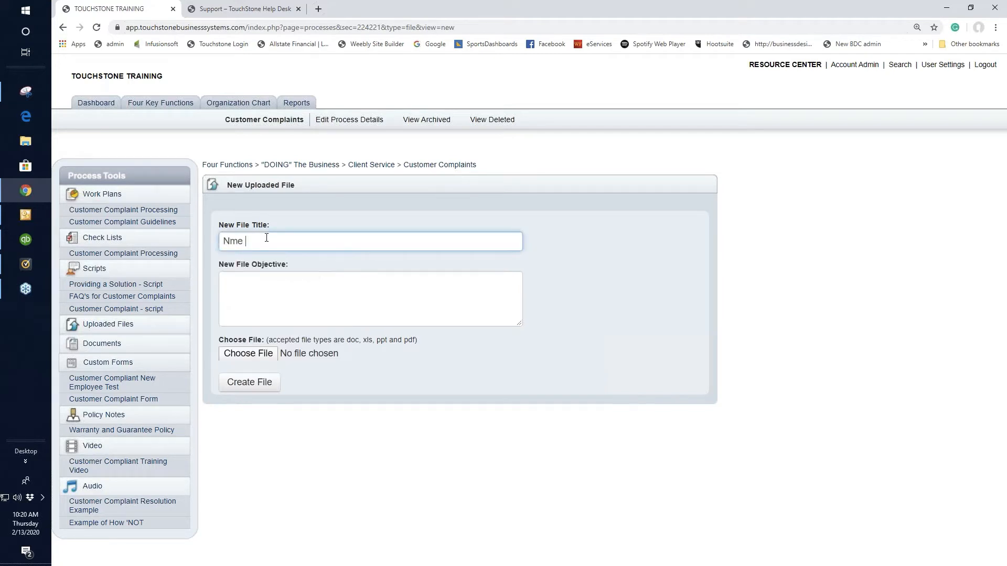
type("of file")
left_click(232, 242)
type("a")
Try to create the uploaded file entry with feb 2020.csv from the Desktop
left_click(250, 355)
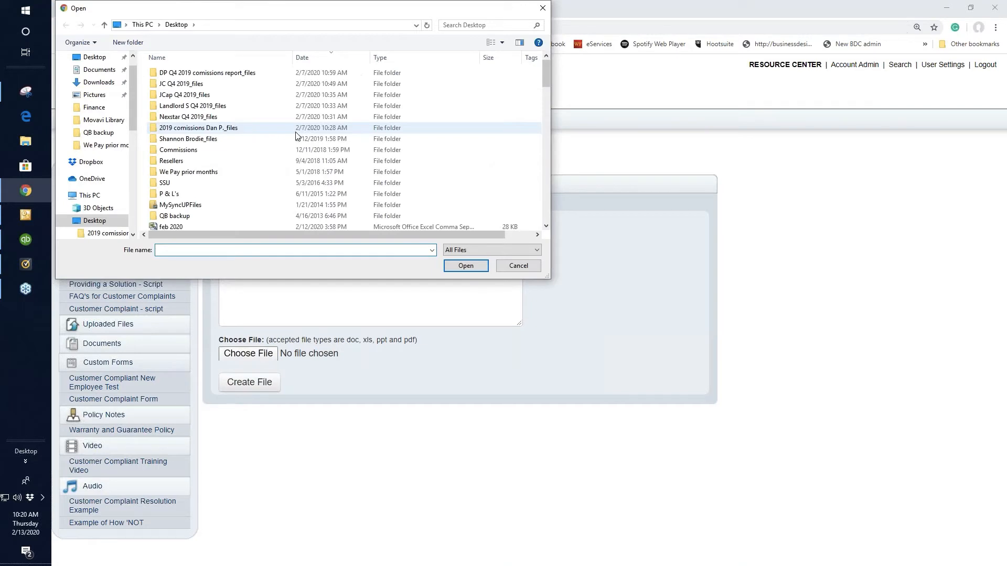
scroll(295, 137, "down", 3)
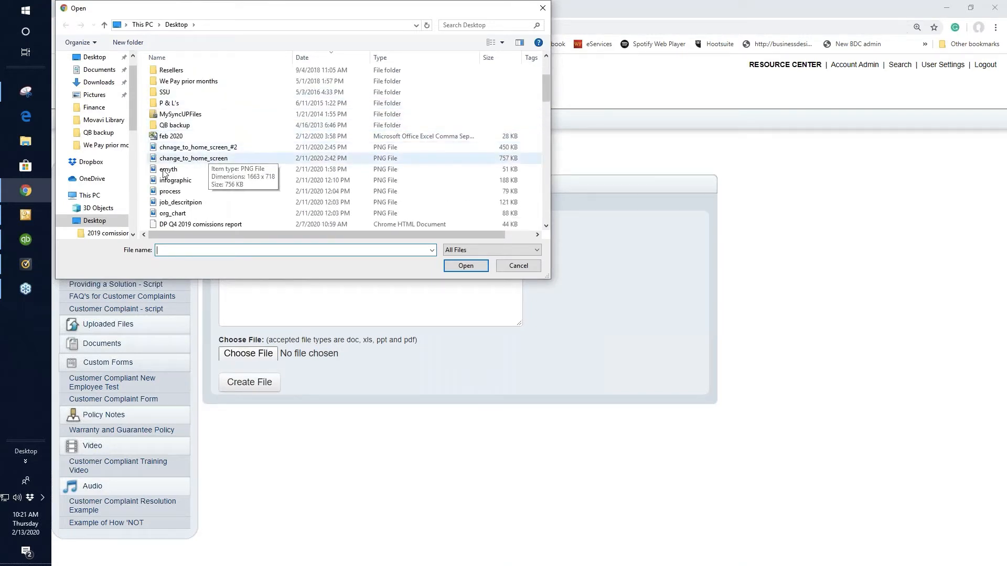
left_click(174, 138)
double_click(173, 138)
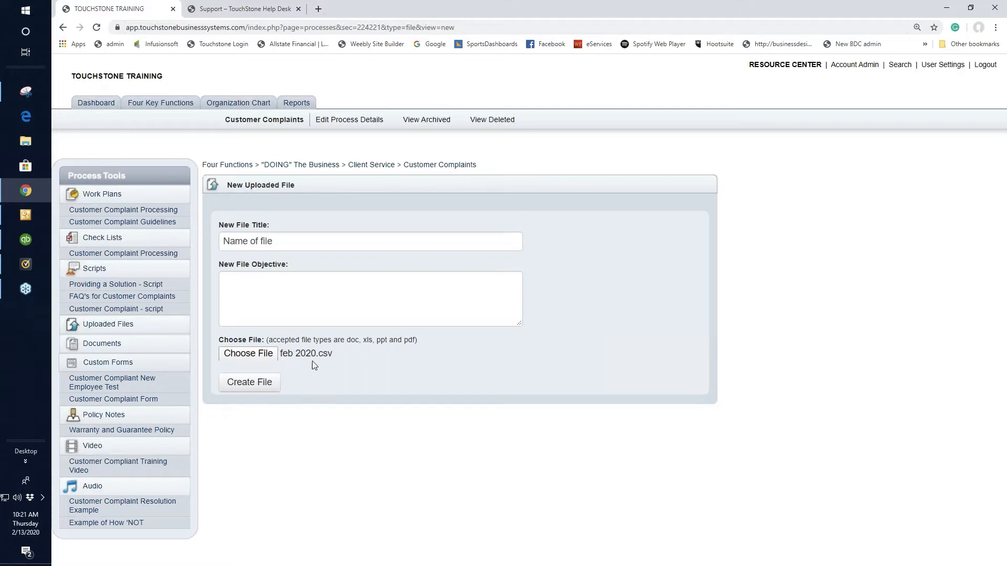
left_click(250, 382)
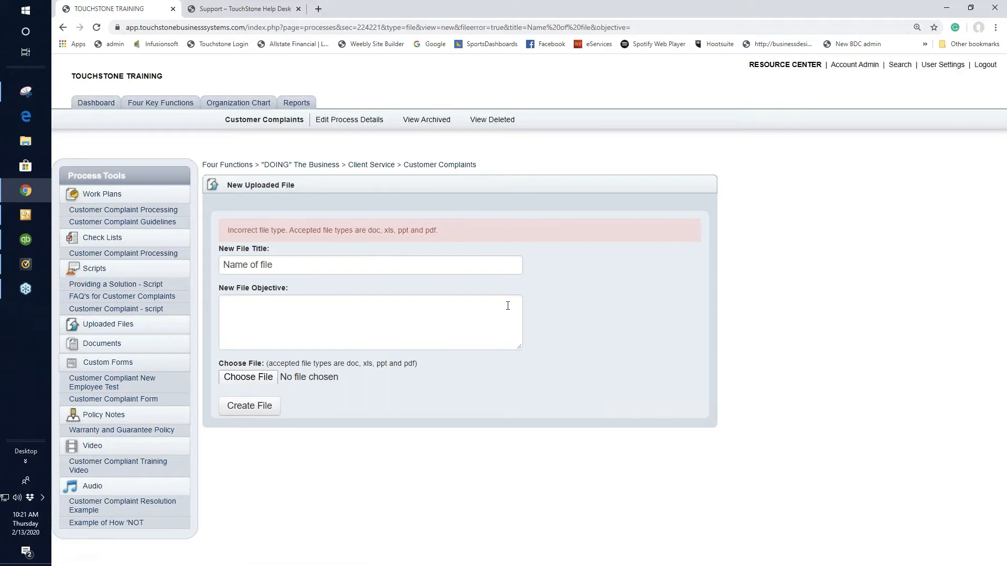
Attach the Excel 2007 workbook dated 2/7/2020 from the Desktop and create the uploaded file entry
left_click(258, 381)
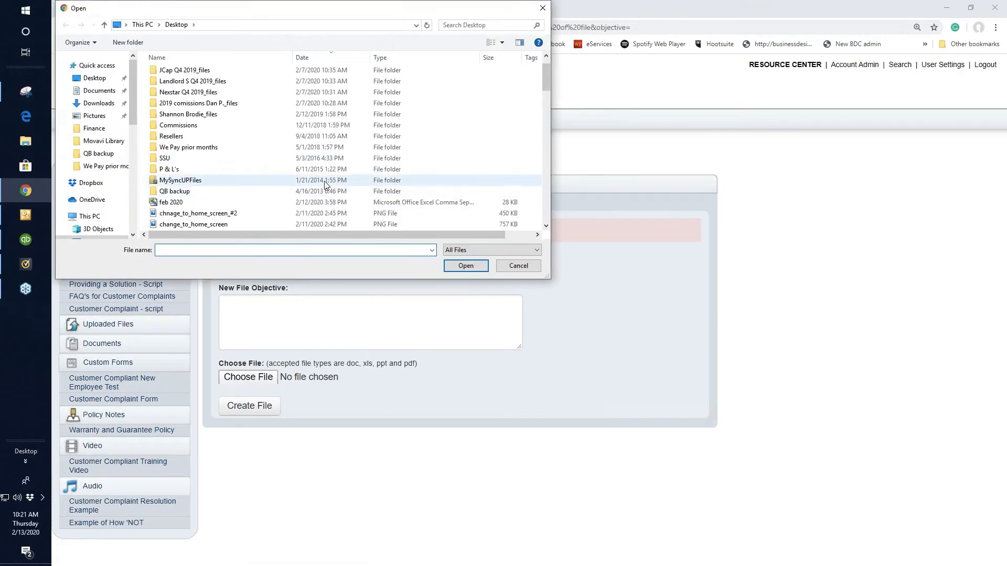
scroll(285, 175, "down", 4)
scroll(317, 177, "down", 2)
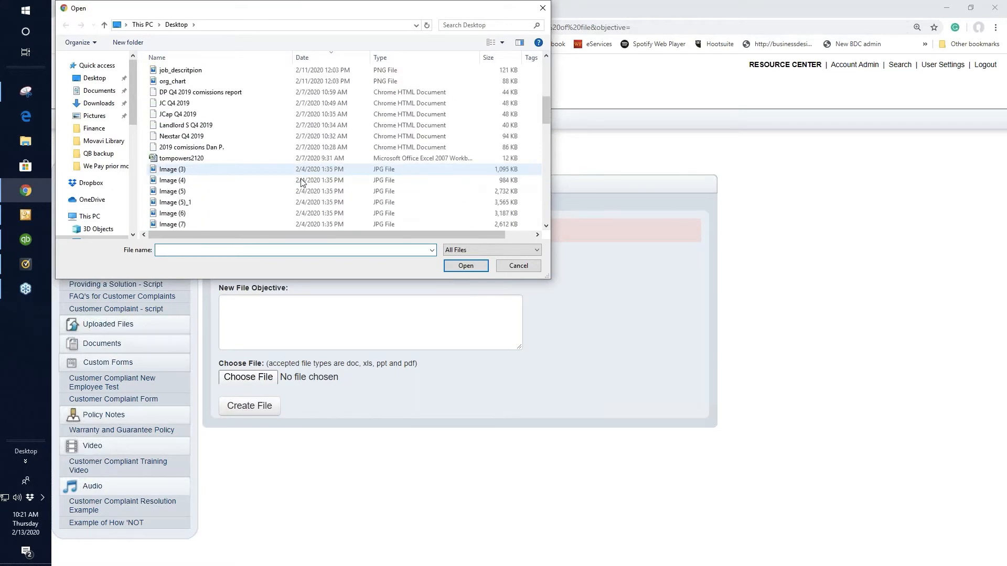
left_click(178, 159)
double_click(178, 159)
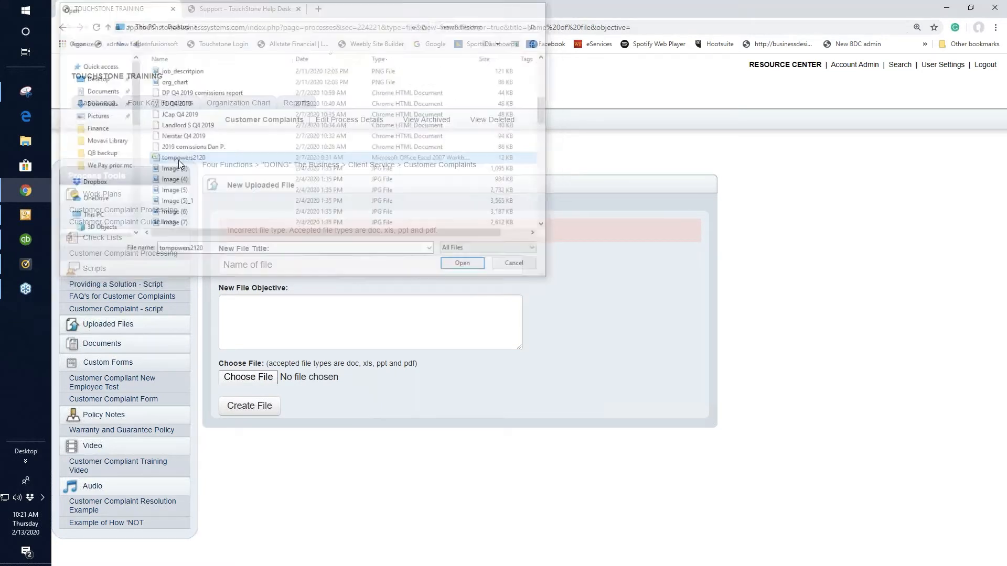
left_click(251, 412)
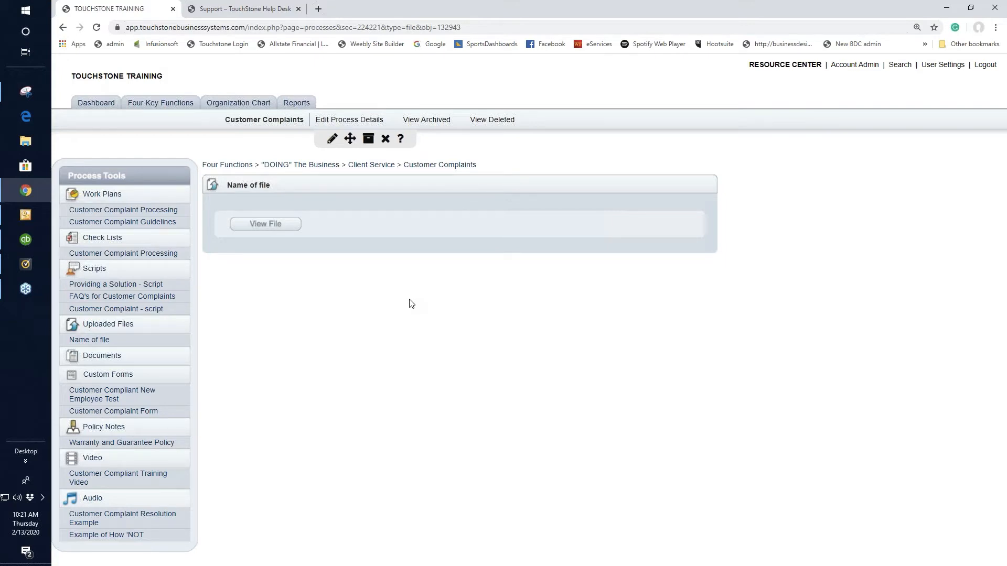
Look over the new uploaded file form and the edit options of "Name of file", and return to that file's view
left_click(107, 326)
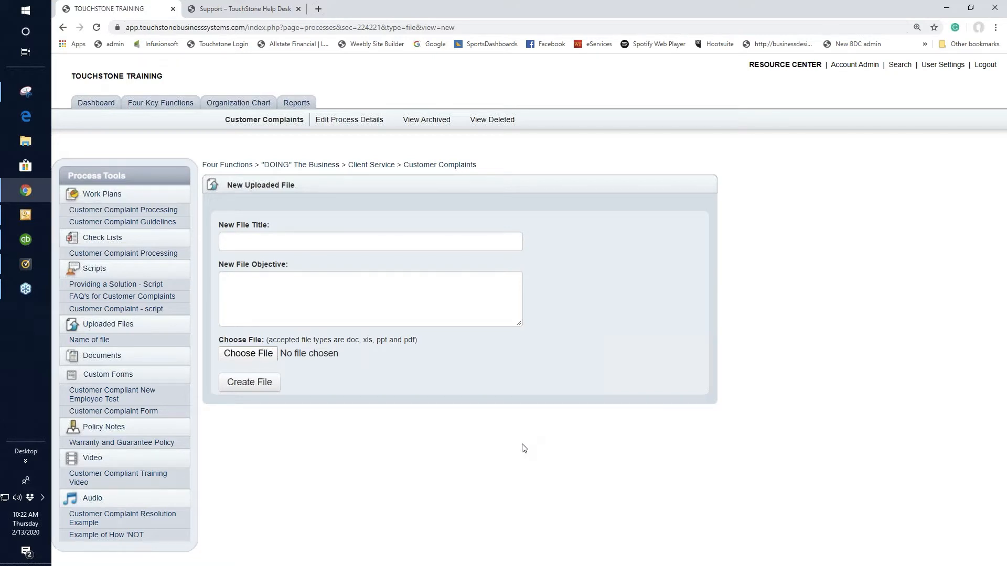
left_click(88, 342)
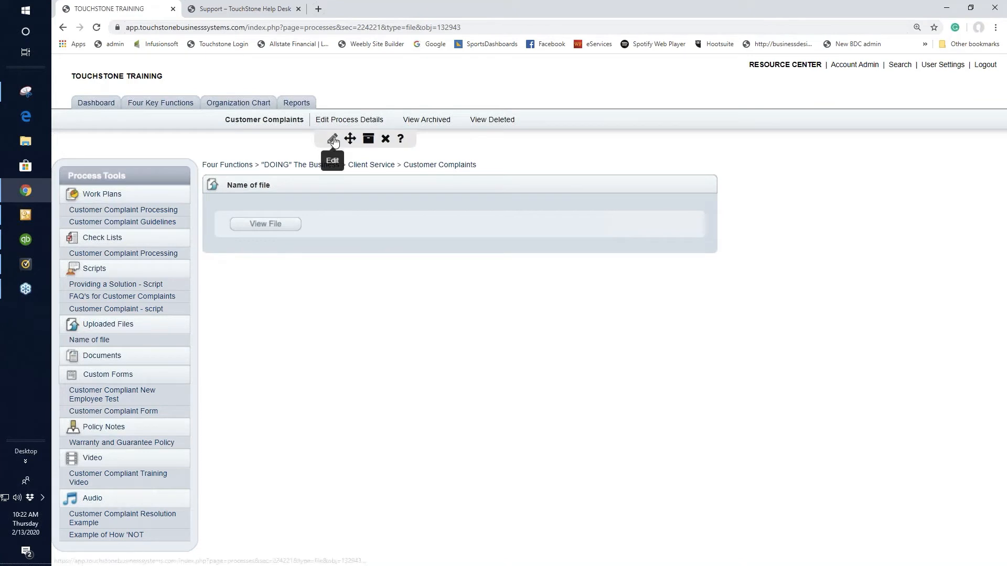
left_click(334, 140)
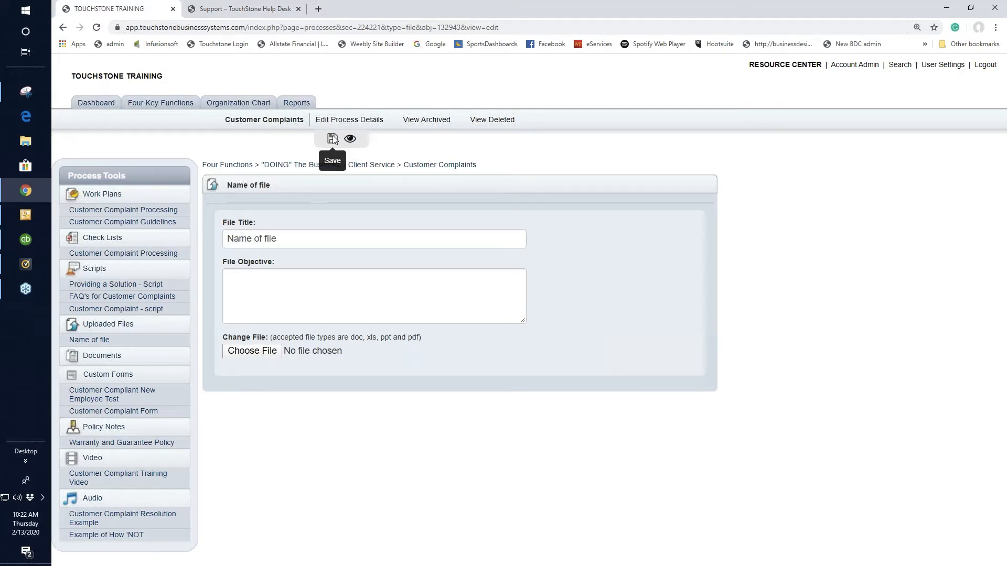
left_click(90, 342)
left_click(580, 87)
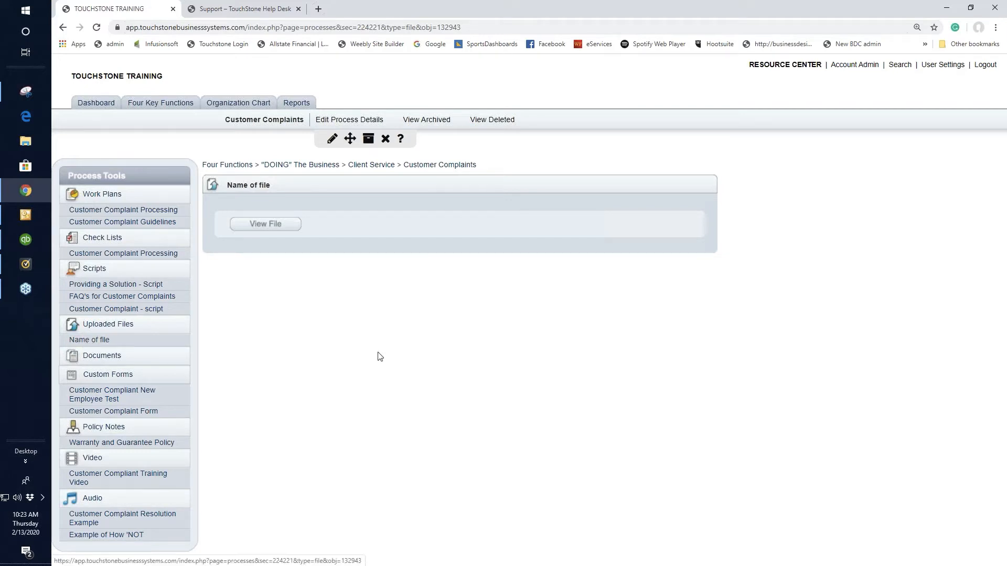
Create a new document titled "Doc" for Customer Complaints and open its content for editing
left_click(120, 329)
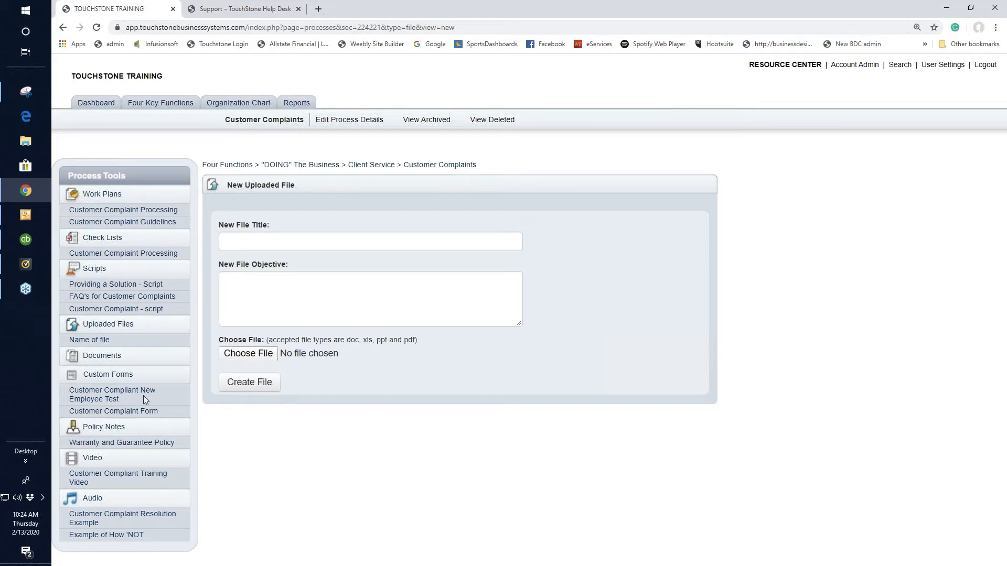
left_click(102, 357)
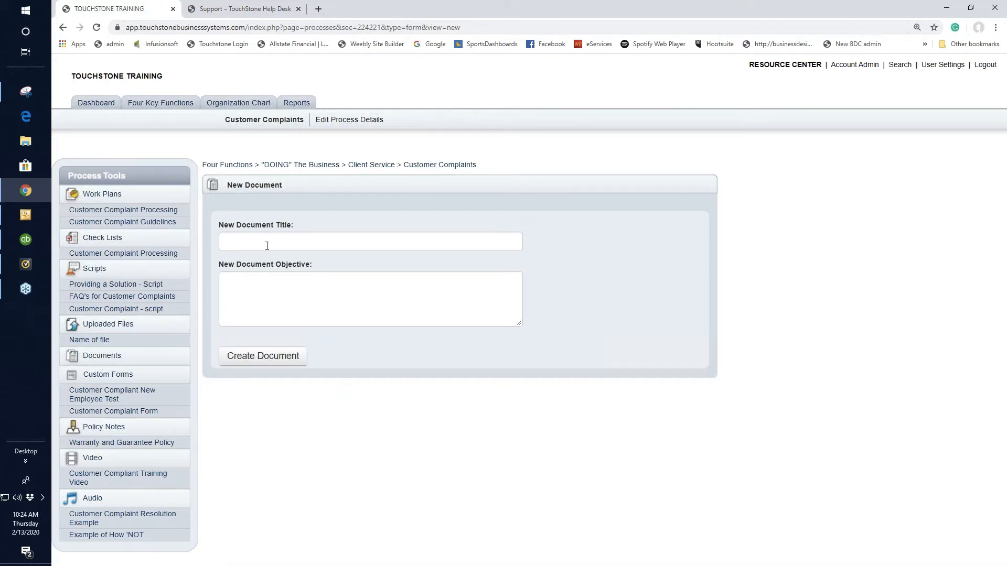
left_click(267, 246)
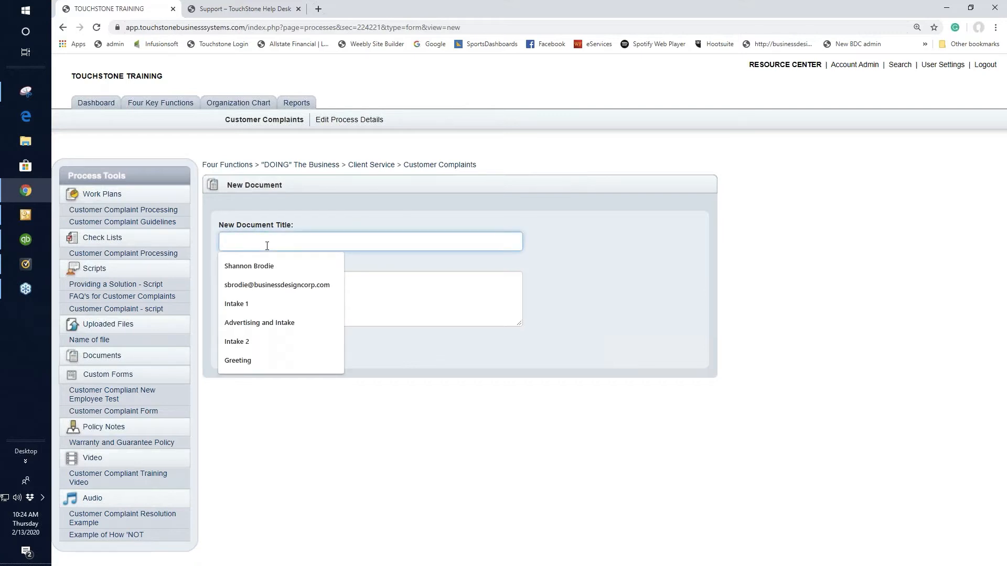
type("Doc")
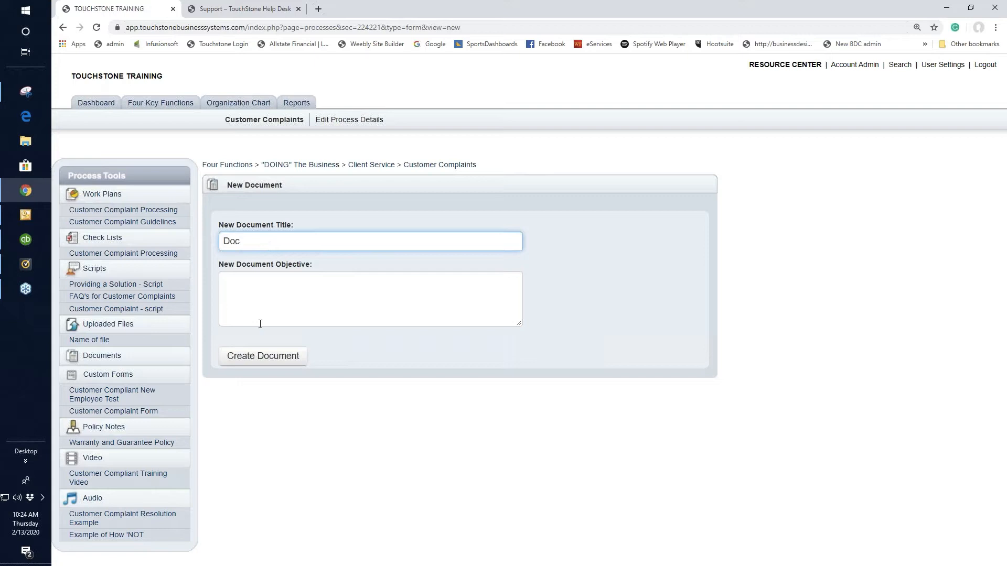
left_click(264, 359)
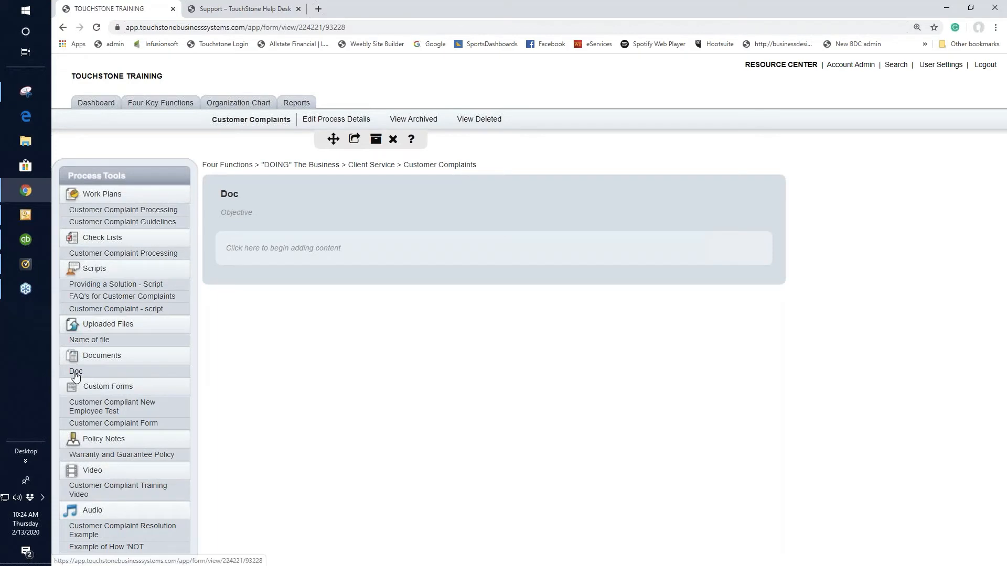
left_click(252, 249)
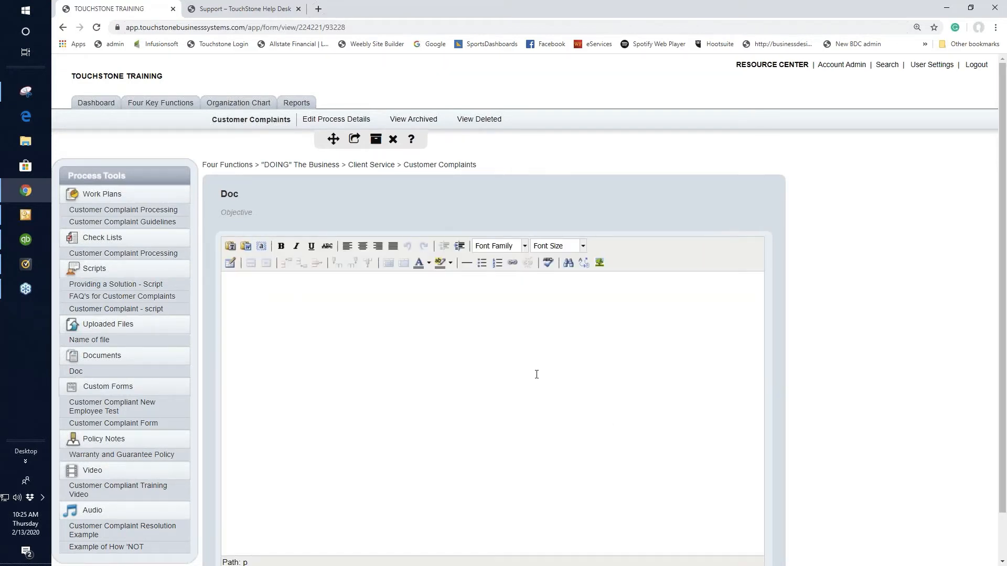
scroll(642, 361, "down", 1)
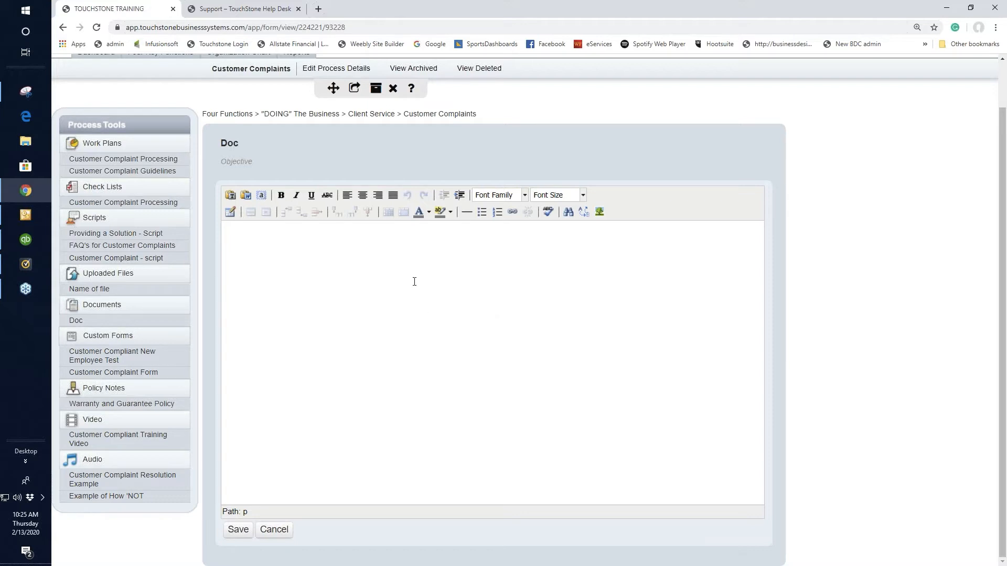
Insert a table with 2 columns and 2 rows into the document and delete it again
left_click(229, 212)
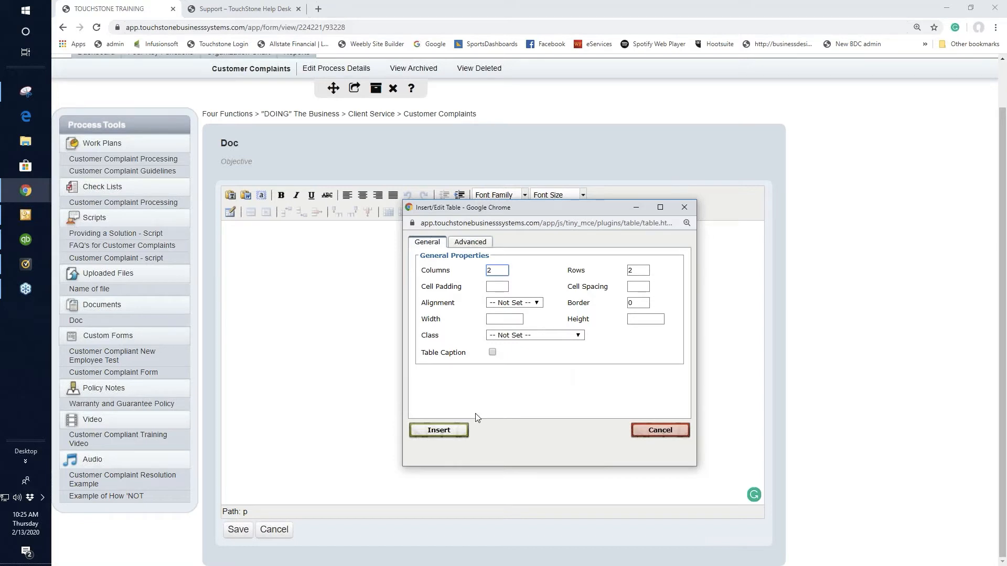
left_click(443, 431)
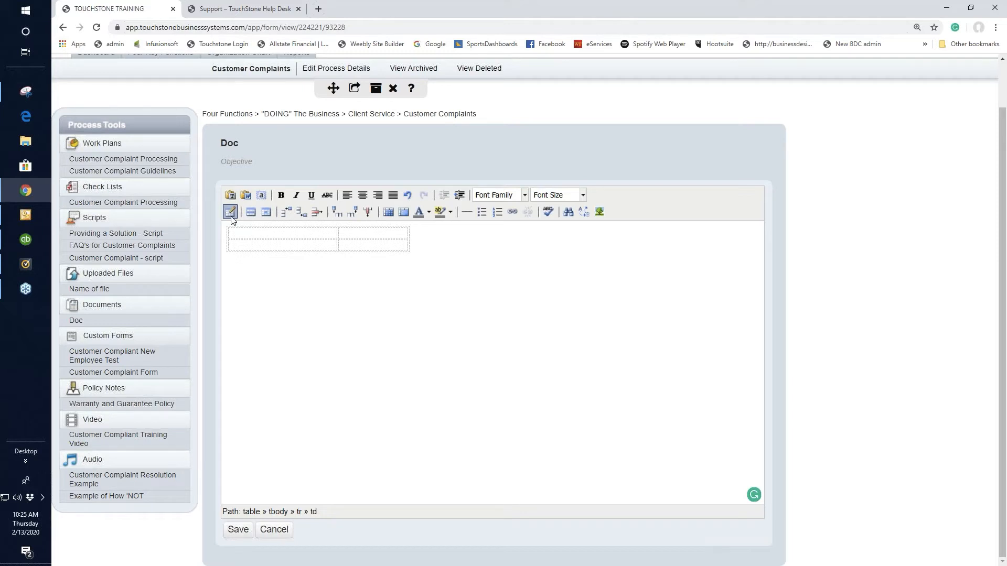
left_click(426, 248)
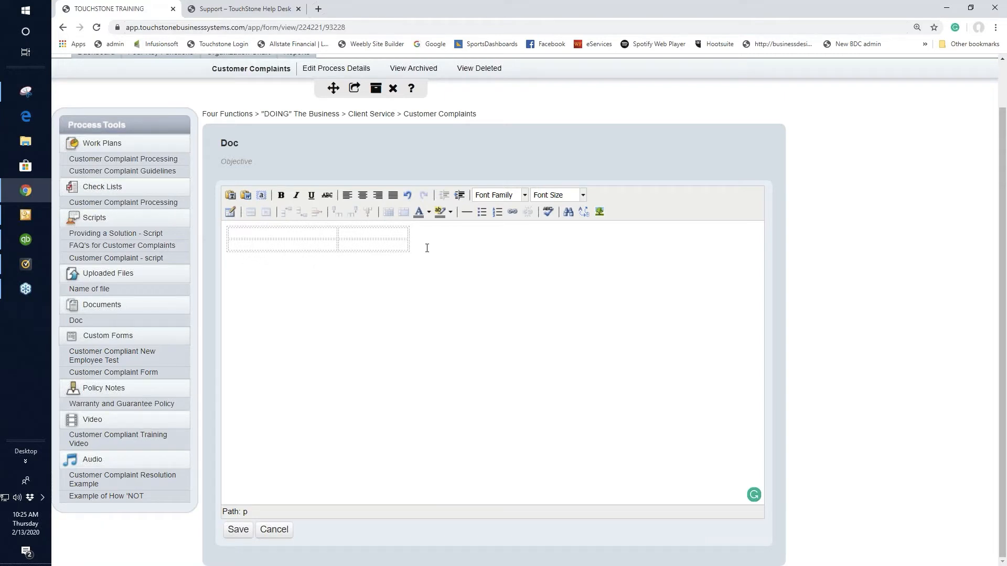
key("ctrl+a")
key("Delete")
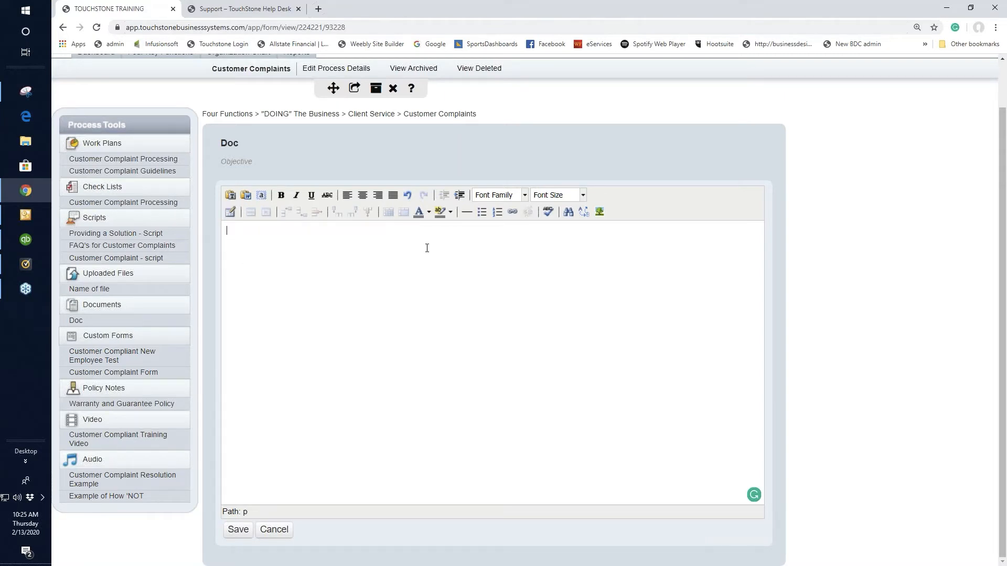
Enter "Text" as the content of the document "Doc" and save it
type("Text")
left_click(238, 529)
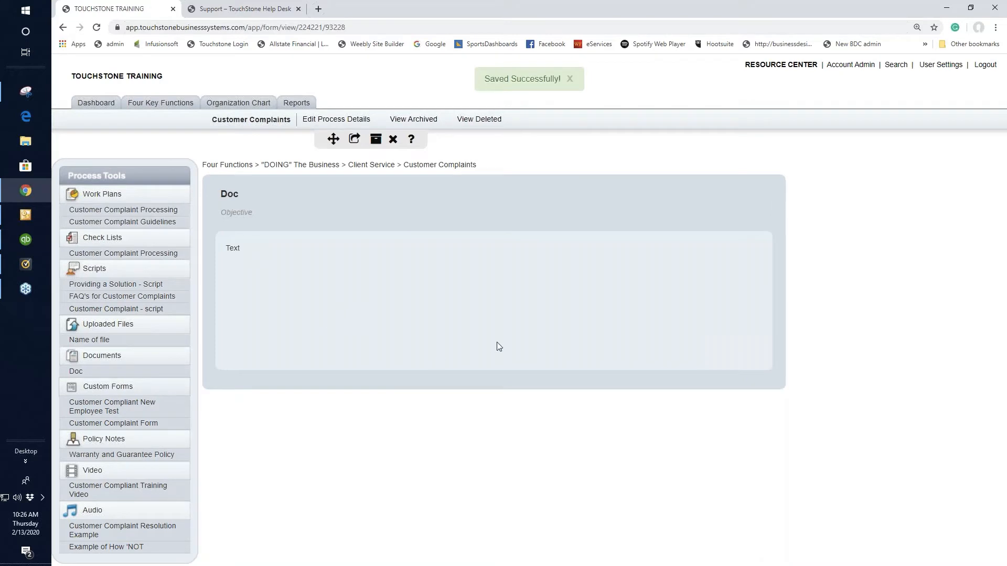
View the "Customer Compliant New Employee Test" form and create a new custom form titled "Name of your CF"
left_click(131, 409)
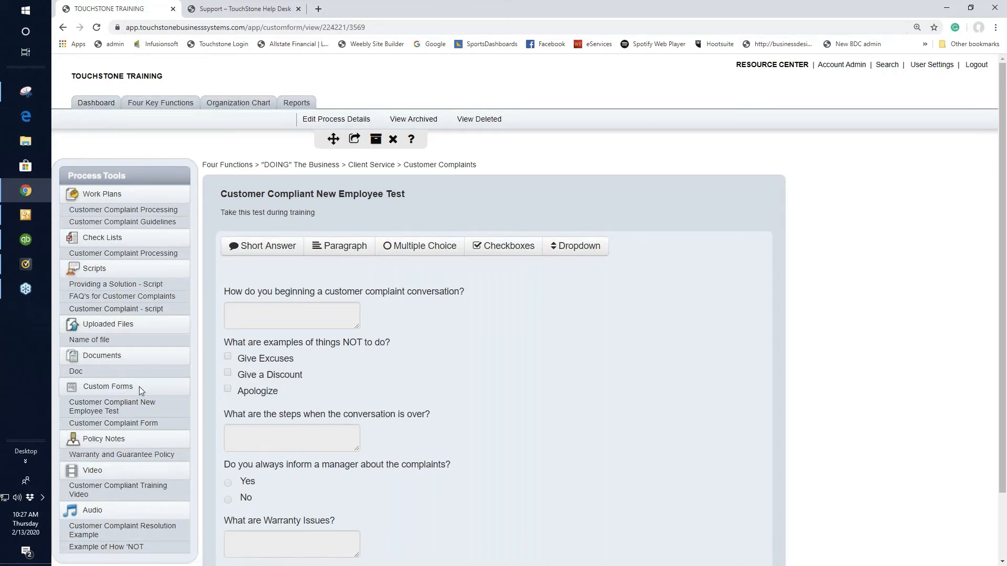
left_click(100, 389)
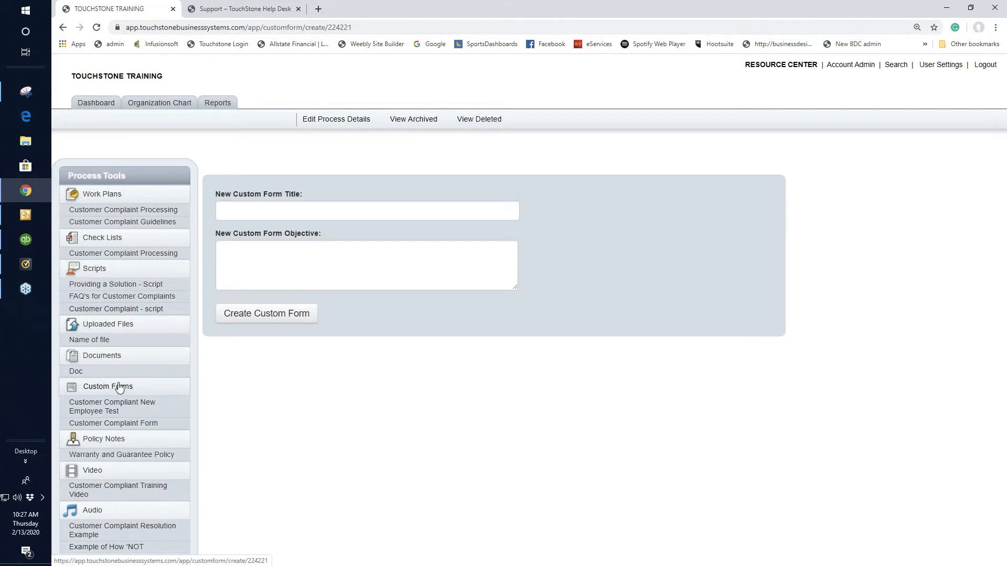
left_click(253, 209)
type("N")
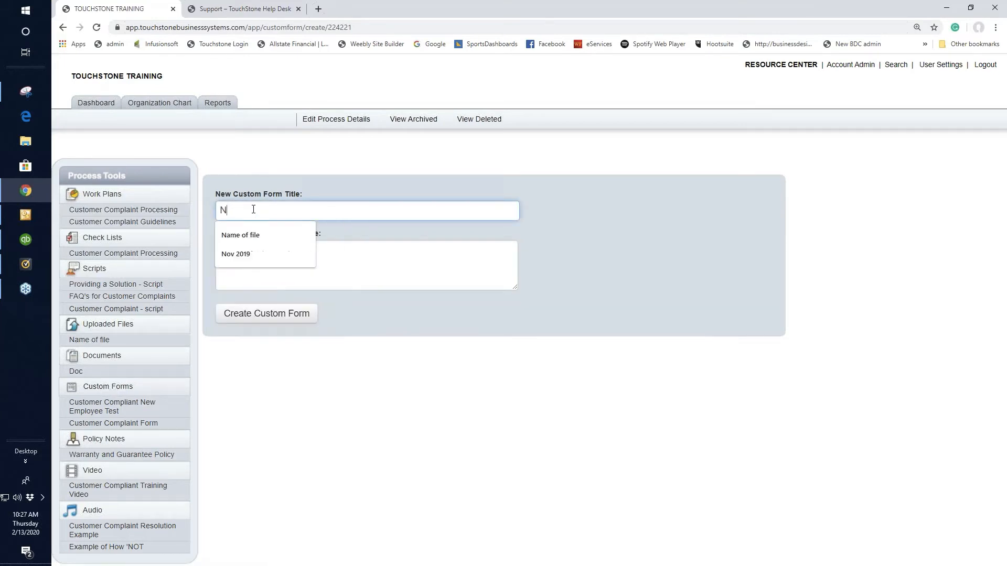
type("ame of you")
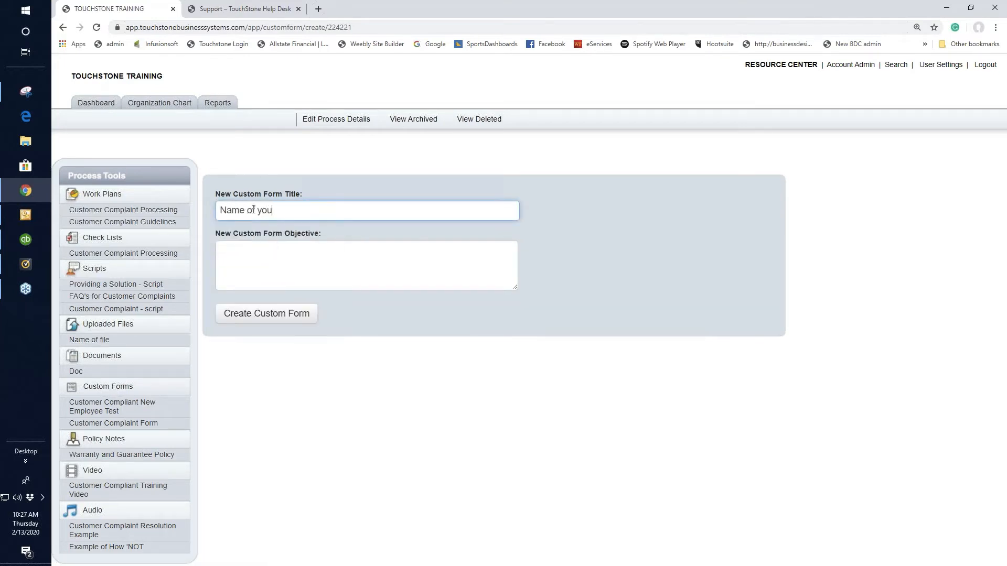
type("r CF")
left_click(265, 314)
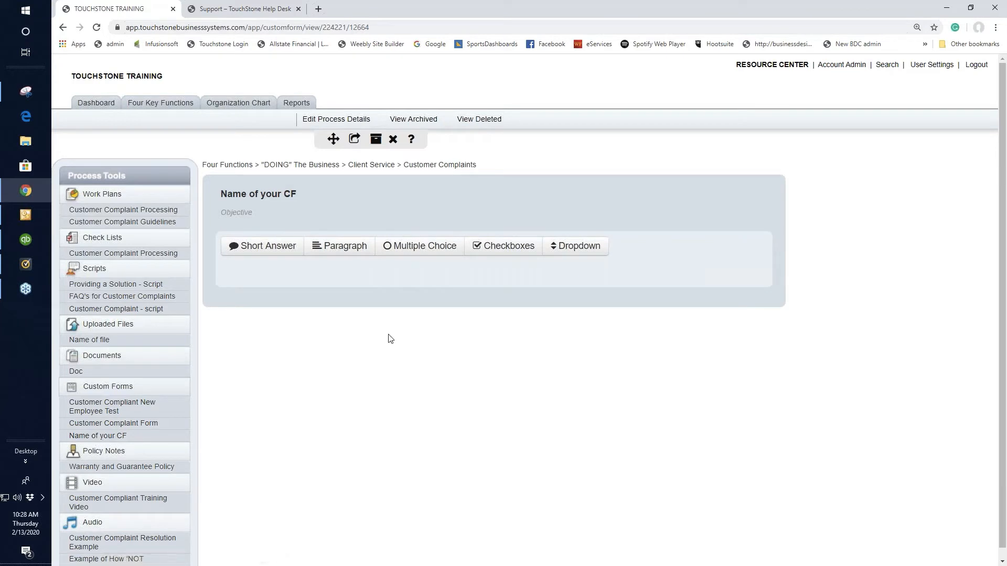
Add a short answer field labelled "Name" to the custom form, and reopen its field options to check them
left_click(261, 253)
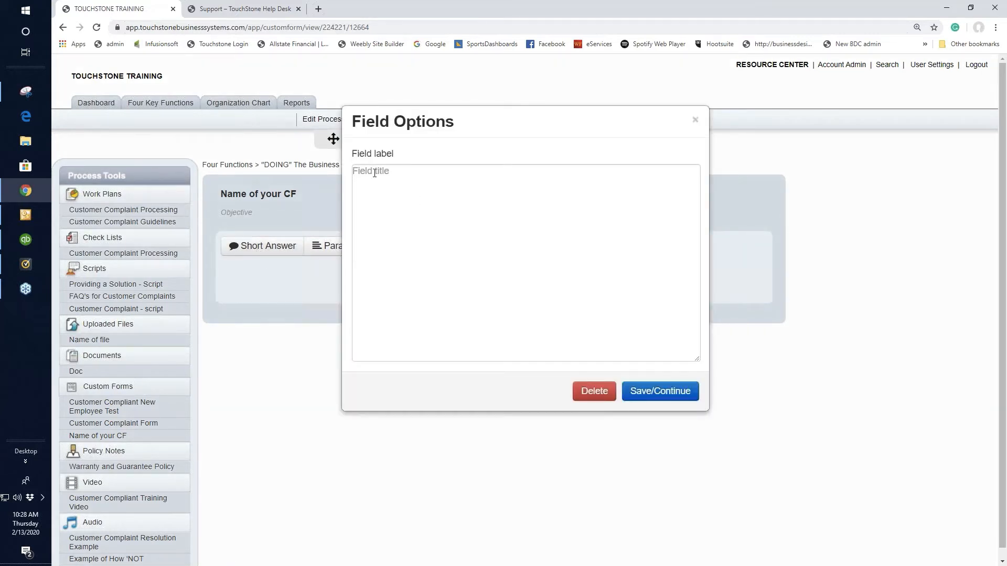
left_click(375, 173)
type("Name")
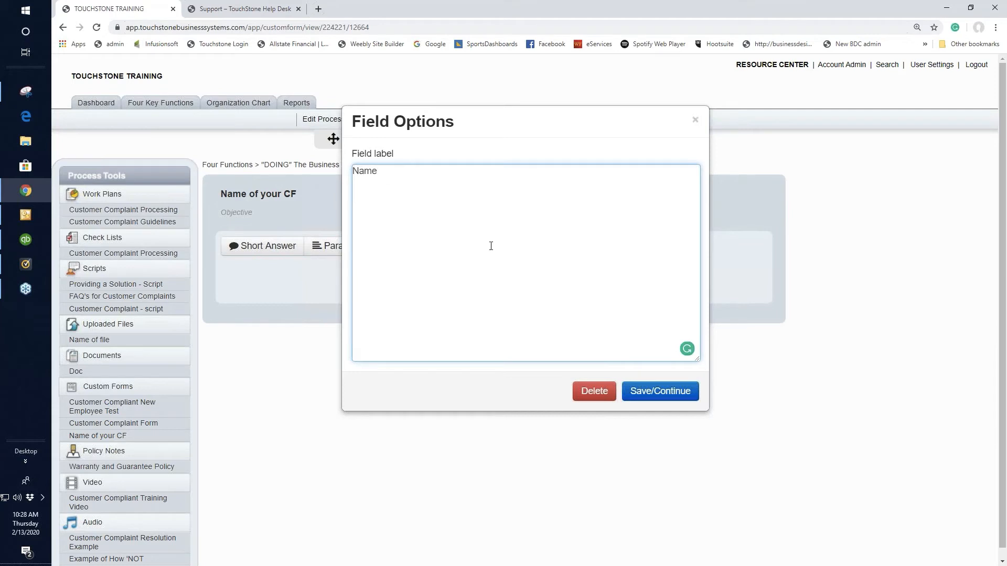
left_click(659, 394)
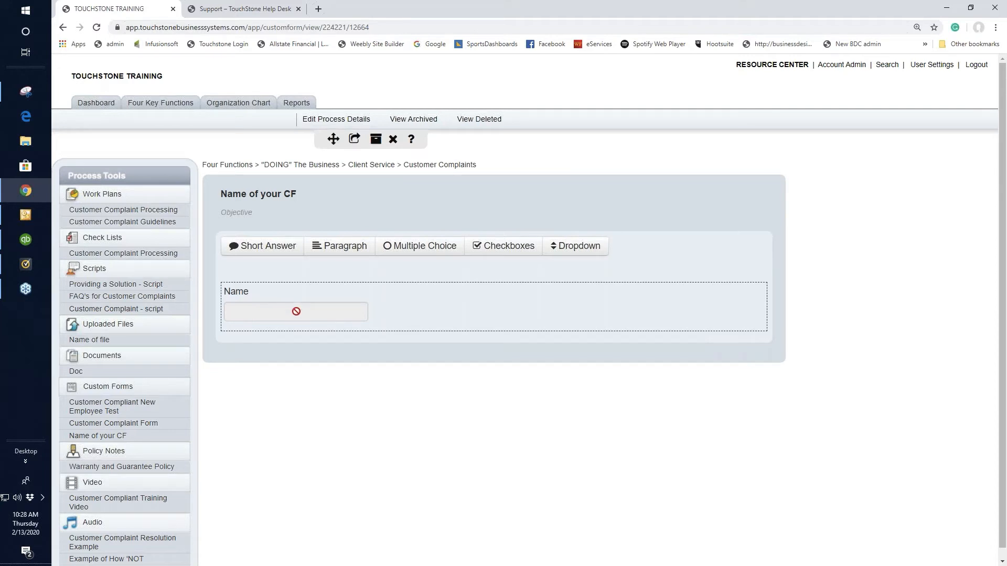
left_click(323, 310)
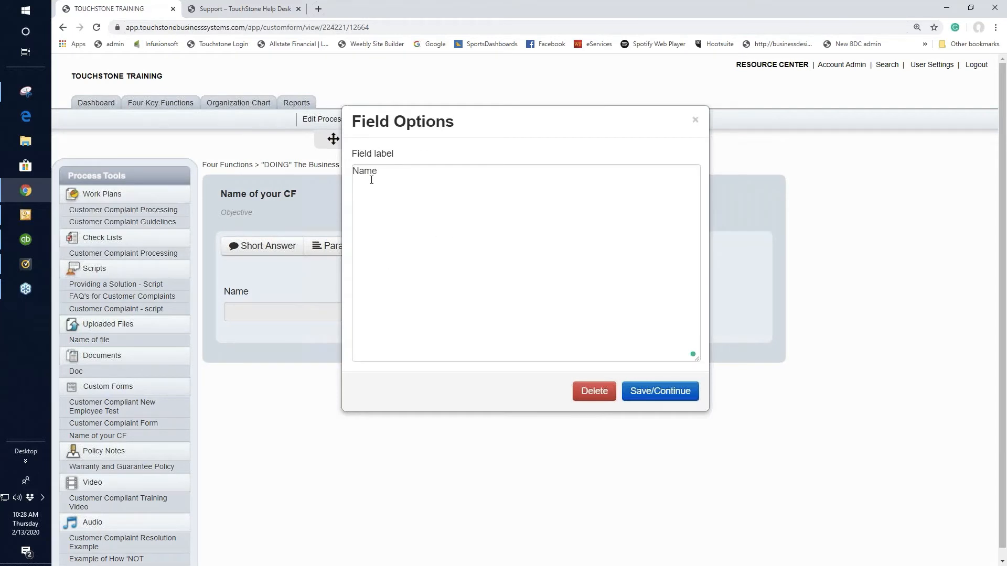
left_click(694, 120)
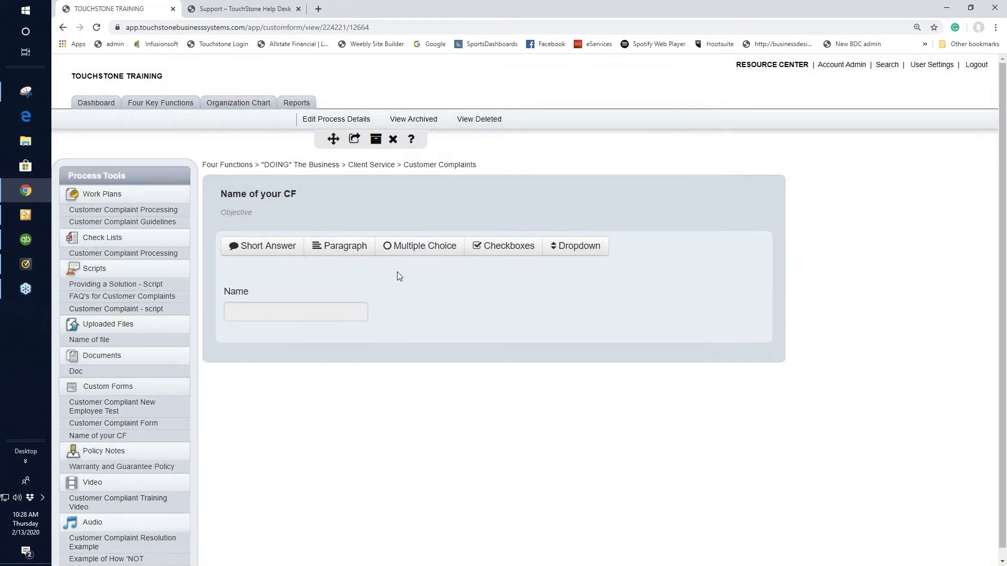
Add a paragraph field labelled "Note/Comments" to the custom form
left_click(346, 248)
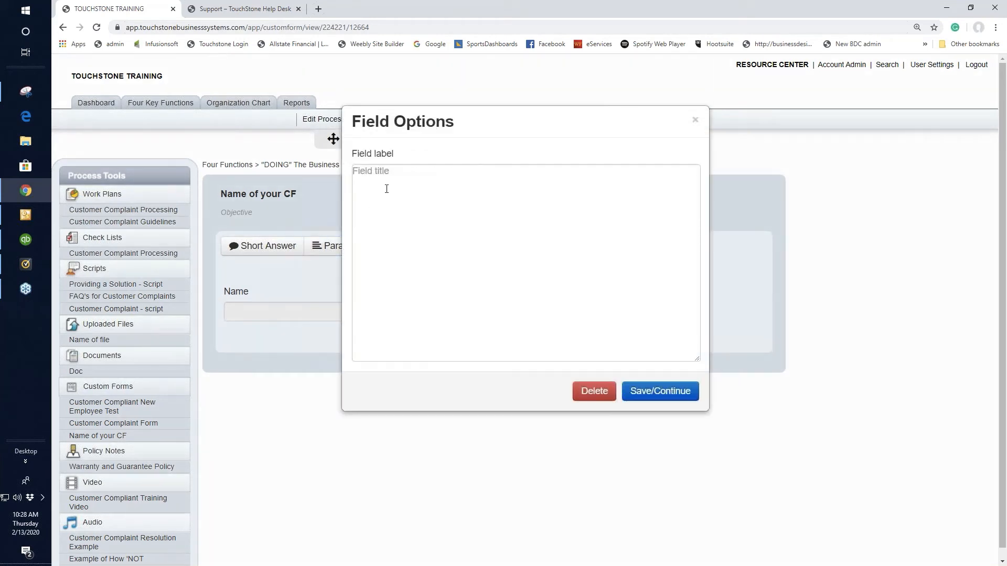
left_click(362, 173)
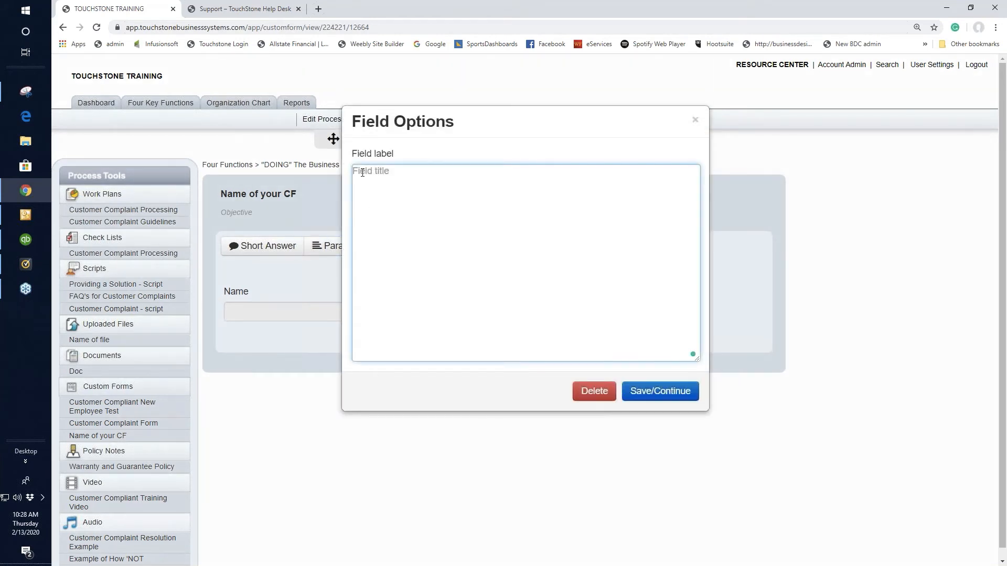
type("Note/")
type("omments")
left_click(662, 391)
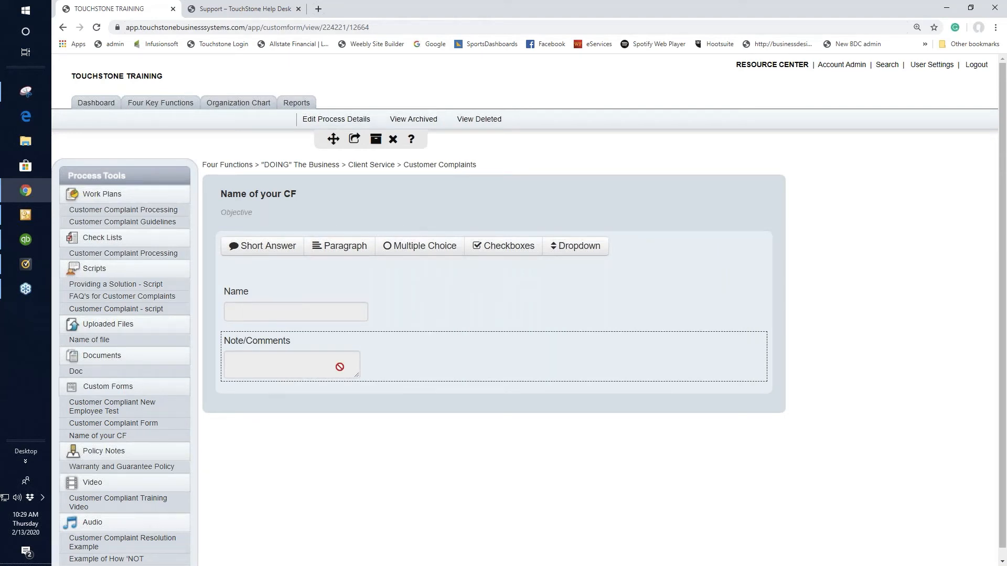
Add a multiple choice field labelled "Question" to the custom form, with the choices A, B and C
left_click(423, 247)
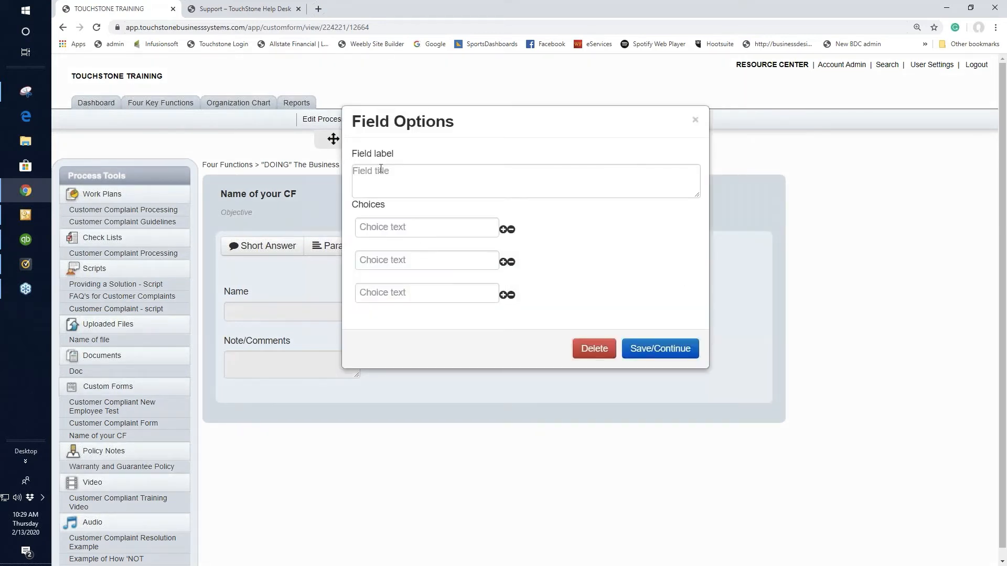
left_click(380, 169)
type("Qu")
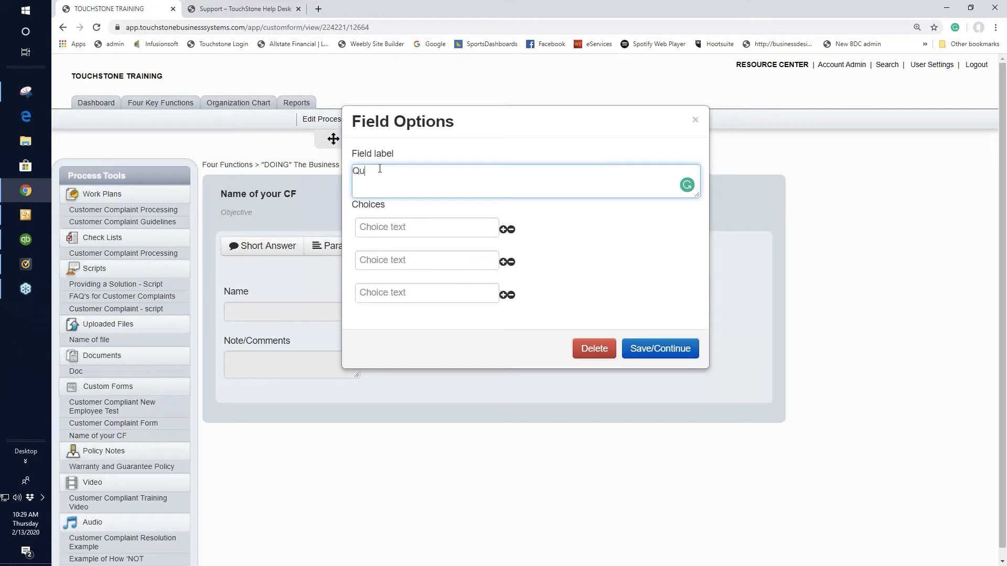
type("estion")
left_click(379, 230)
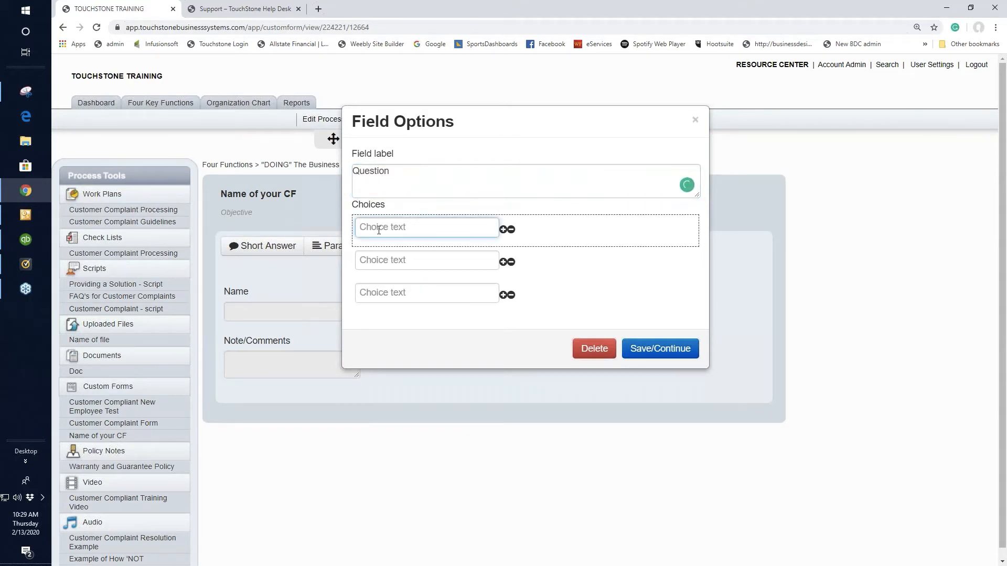
type("A")
left_click(387, 260)
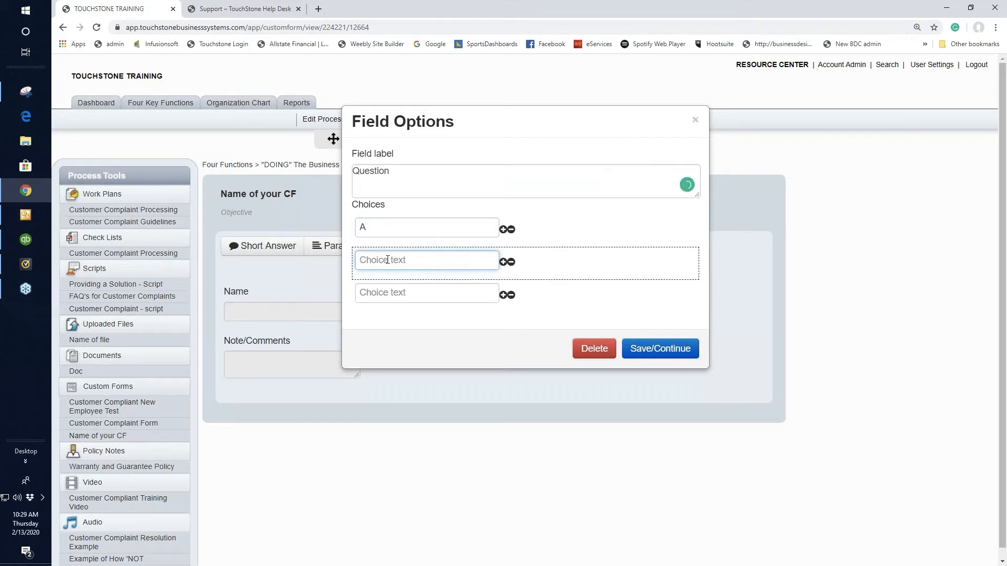
type("B")
left_click(376, 293)
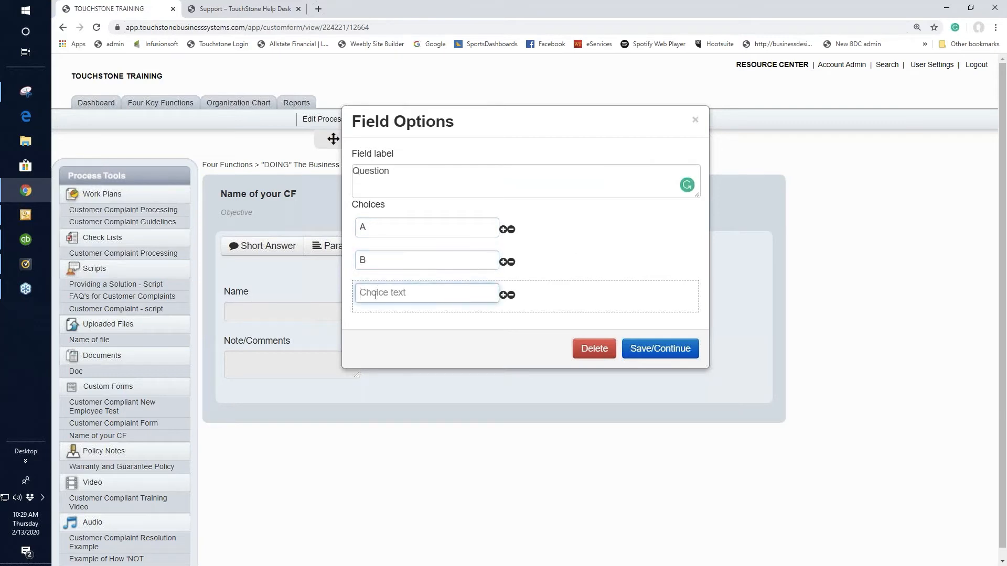
type("C")
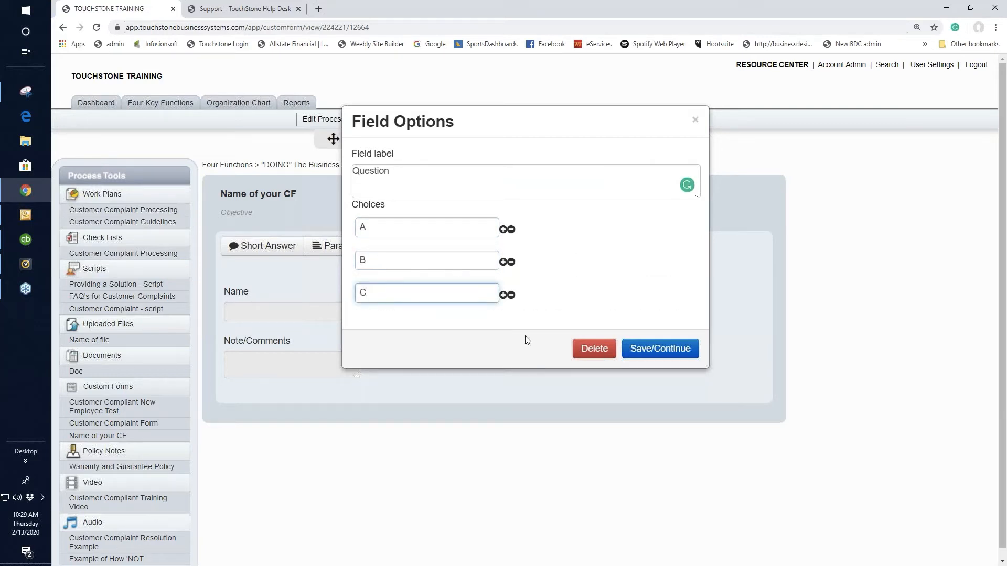
Add two more choices, D and E, below choice C of the multiple choice field
left_click(503, 295)
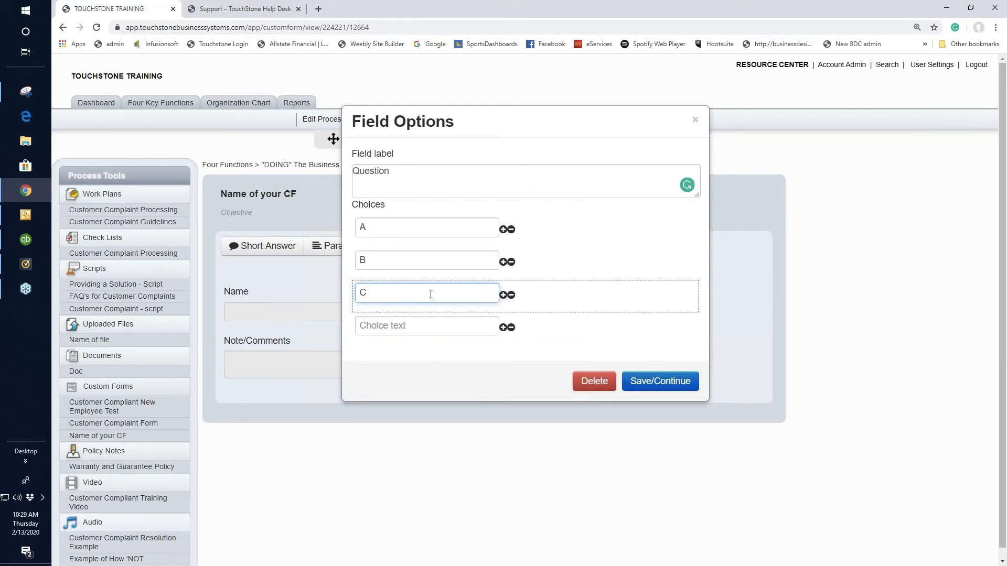
left_click(403, 327)
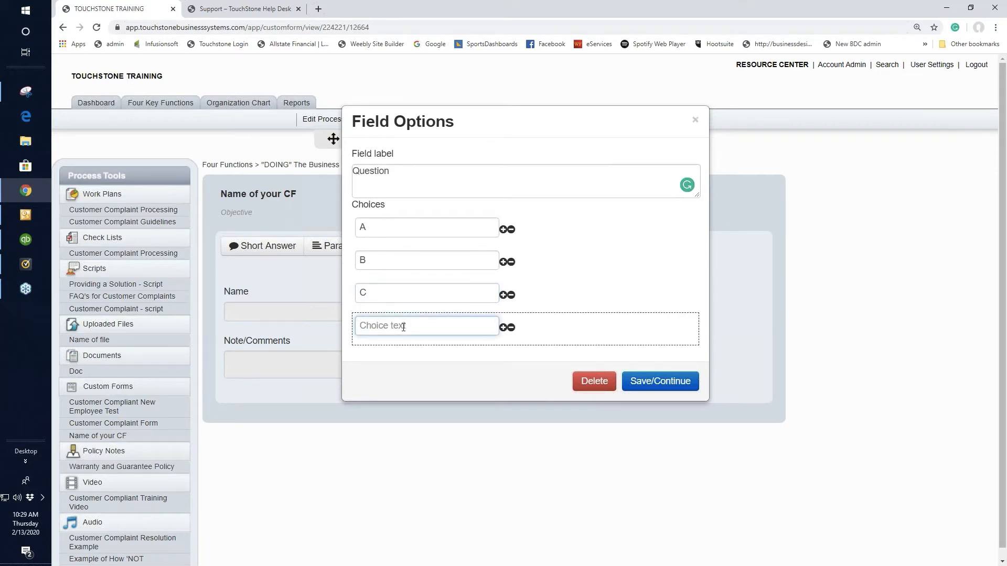
type("D")
left_click(503, 329)
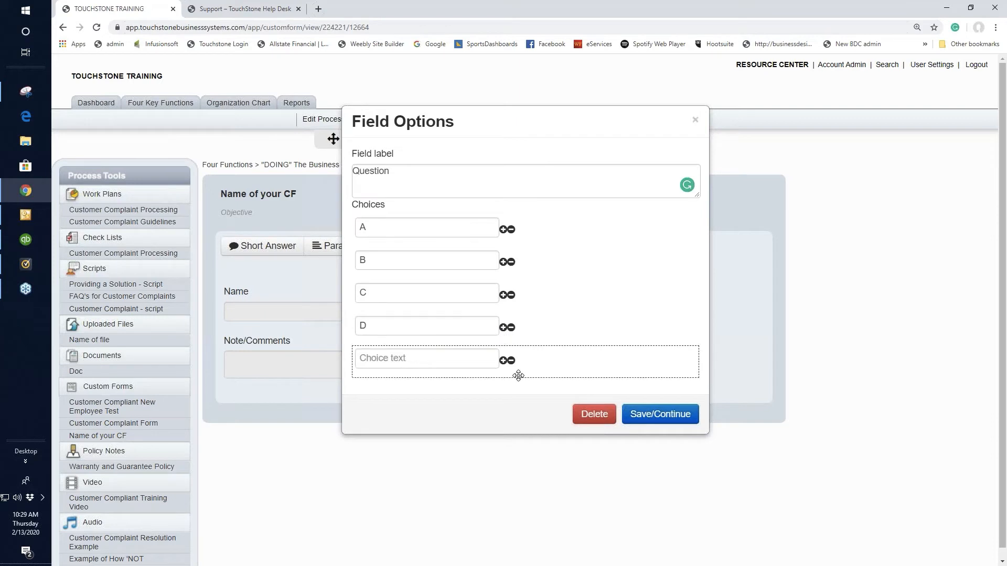
left_click(422, 360)
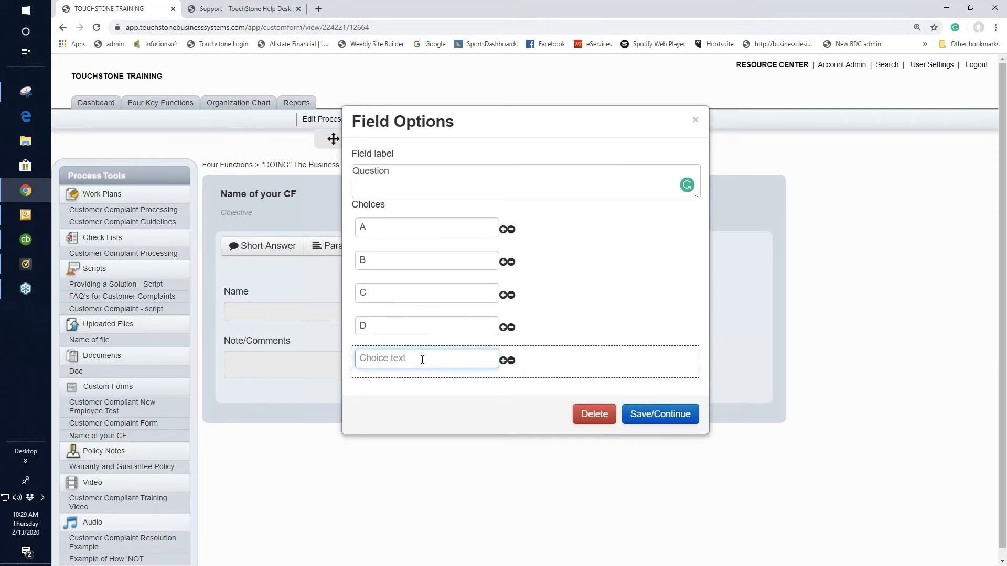
type("E")
Move choice E above choice A and save the multiple choice field
left_click_drag(550, 358, 550, 229)
left_click_drag(548, 274, 546, 229)
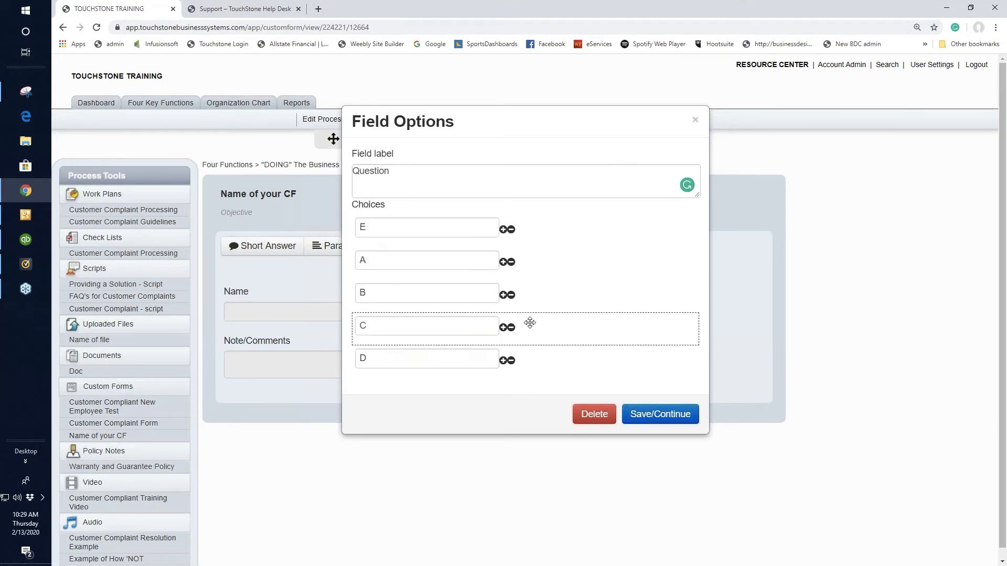
left_click(655, 417)
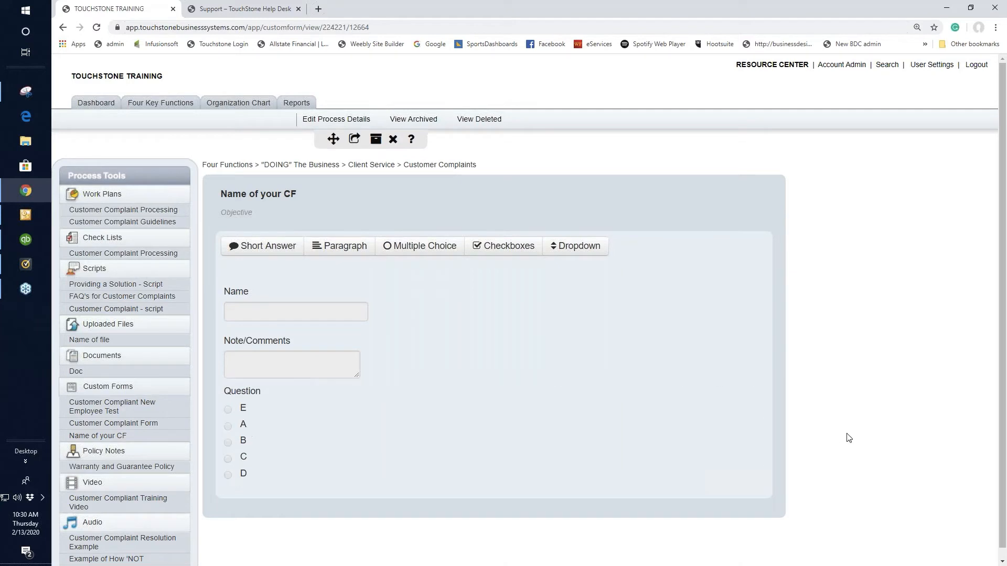
Add a paragraph field labelled "Why" to the custom form and save it
scroll(854, 441, "down", 1)
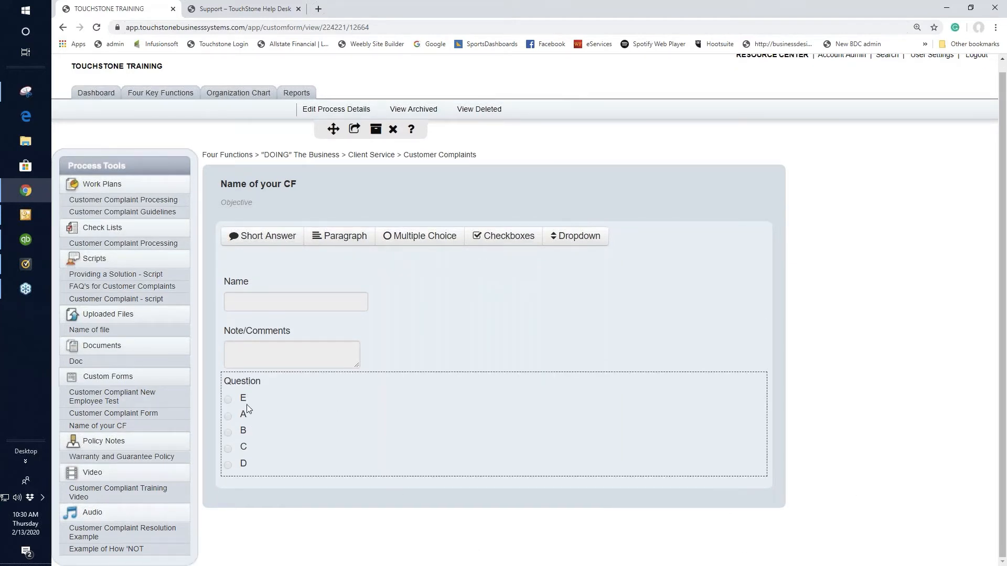
left_click(337, 239)
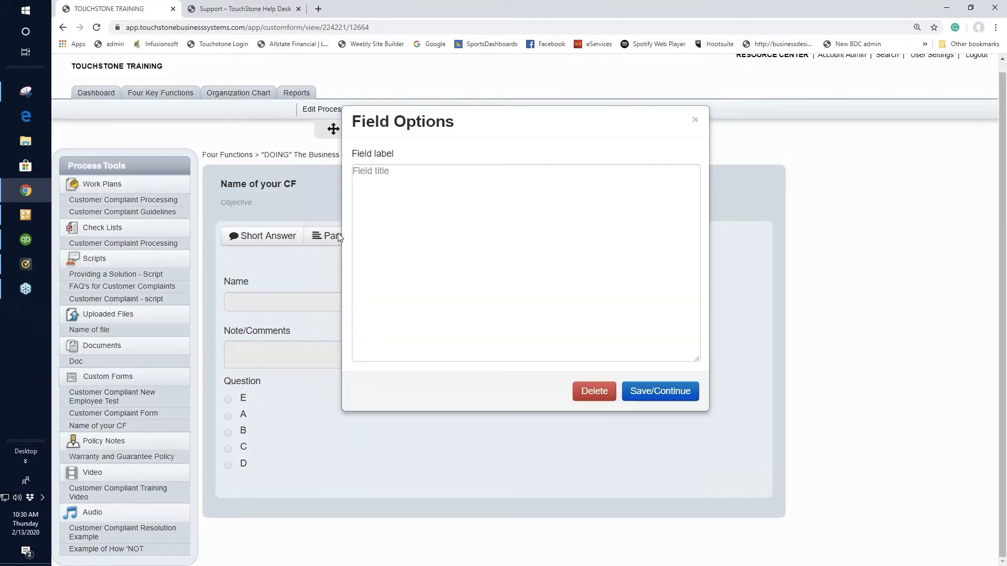
left_click(370, 173)
type("Why")
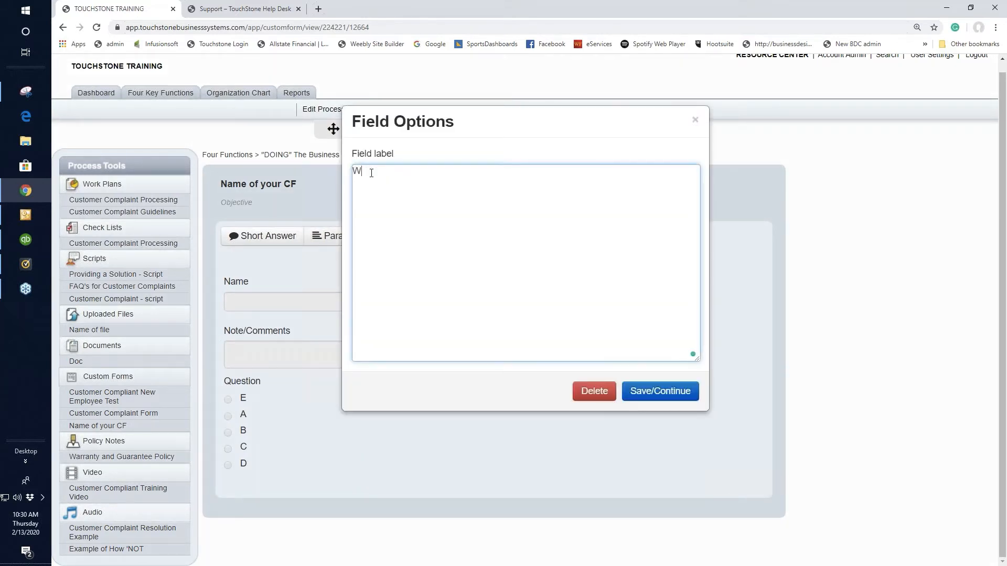
left_click(665, 391)
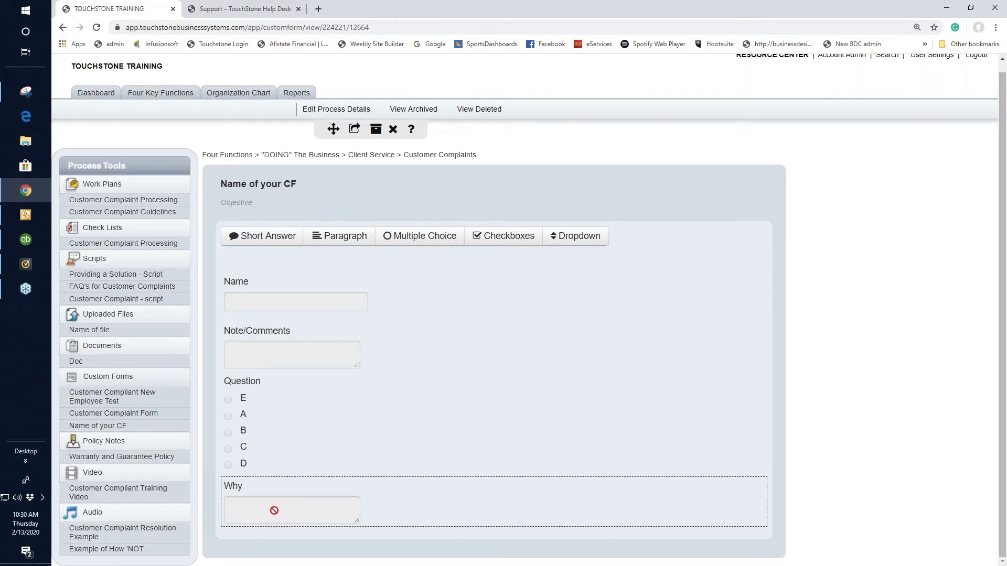
Add a checkboxes field labelled "Do these things" with the choices A, B and C, and save it
left_click(517, 240)
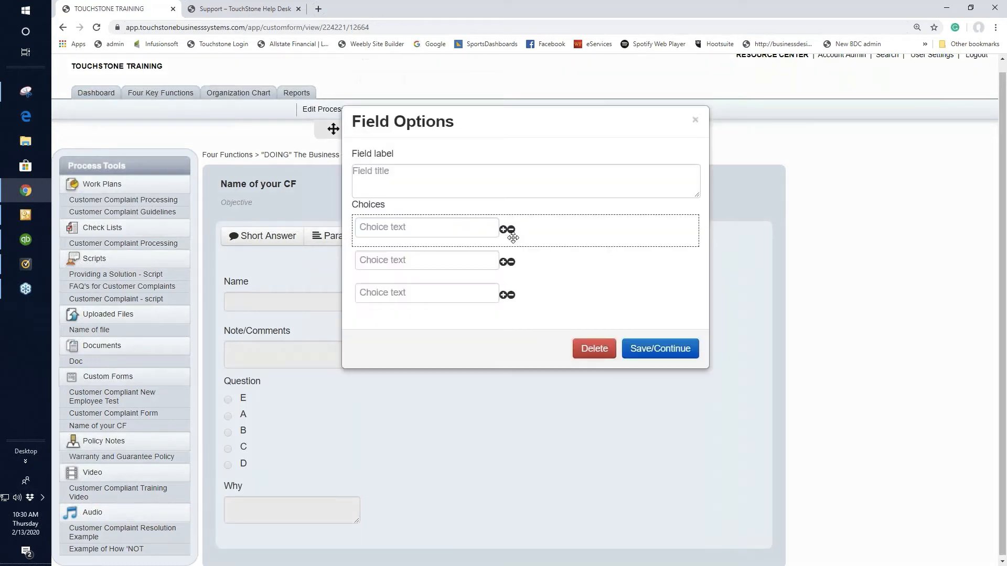
left_click(374, 175)
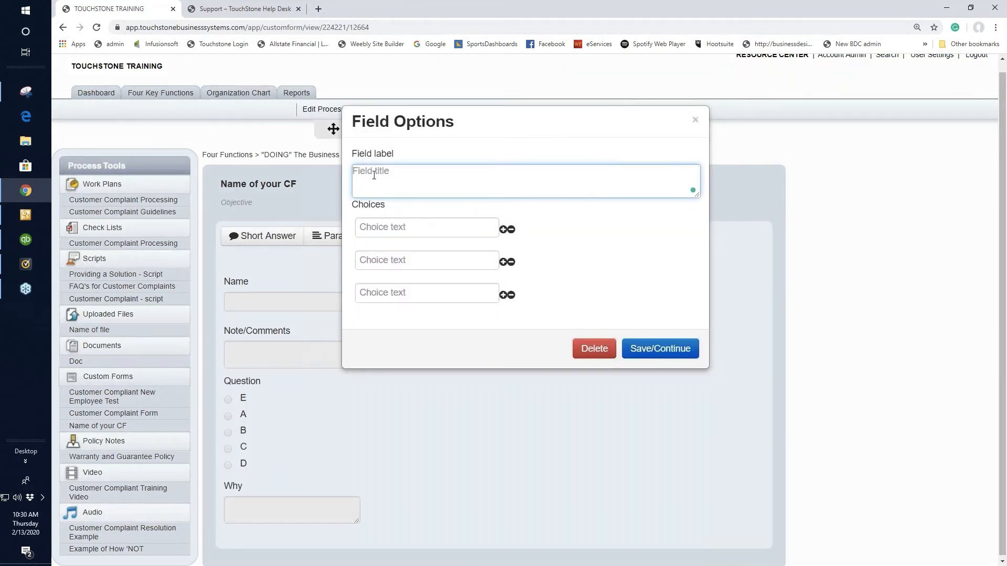
type("Do these things")
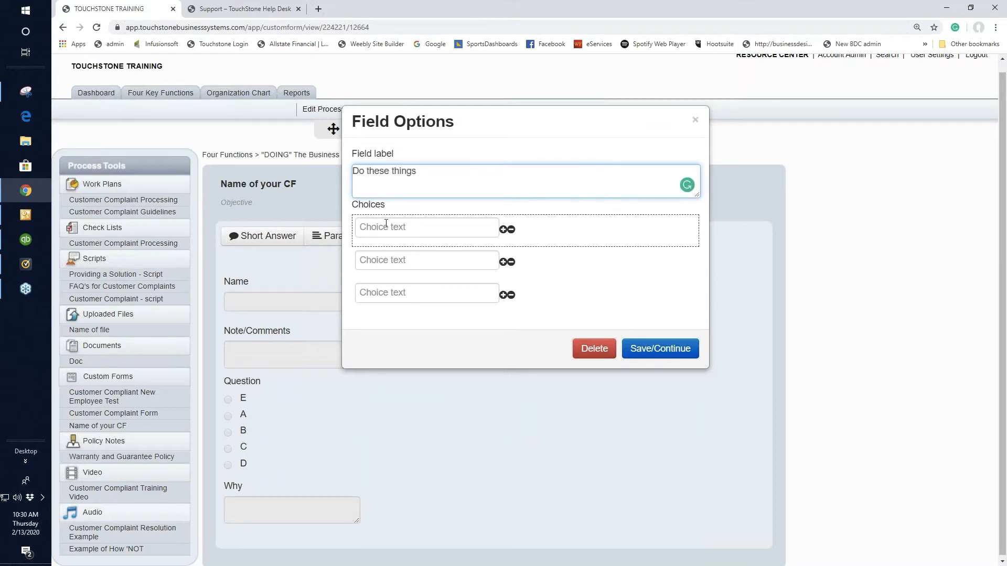
left_click(383, 224)
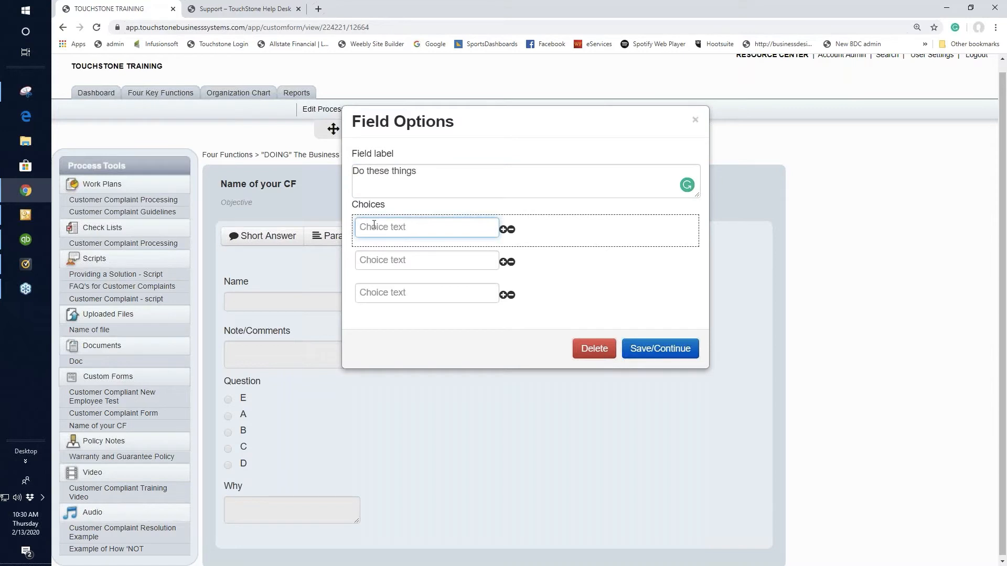
type("A")
left_click(397, 260)
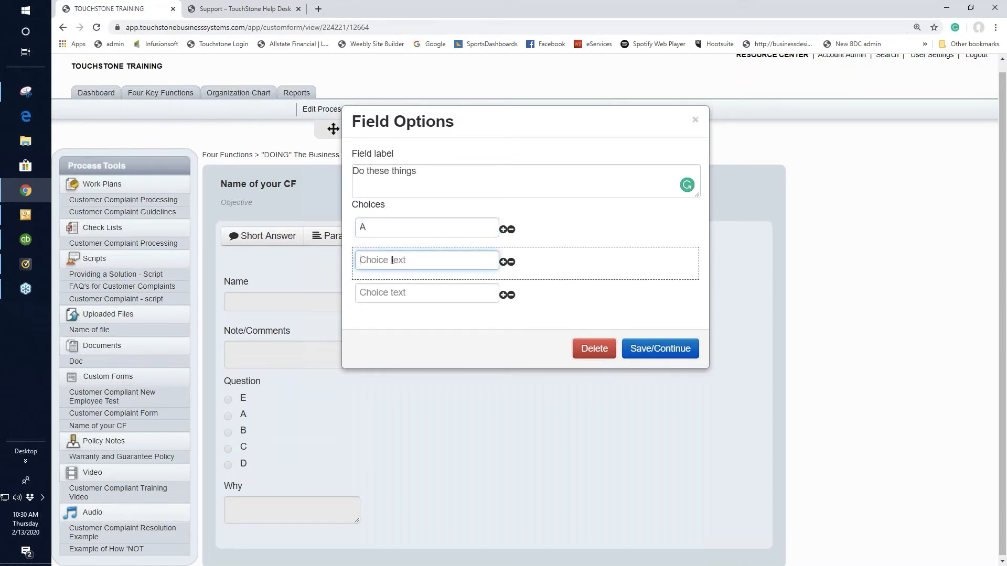
type("B")
left_click(396, 290)
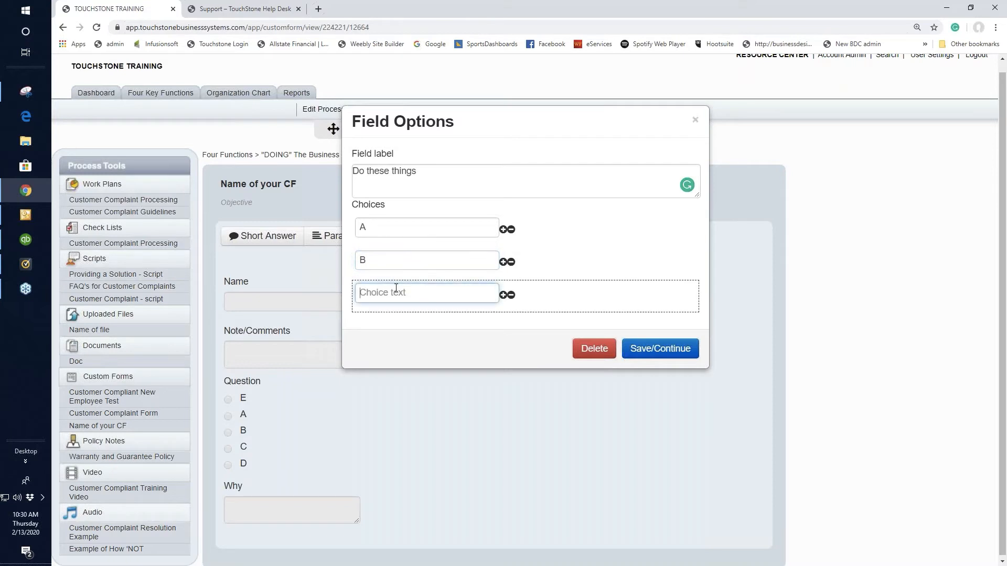
type("C")
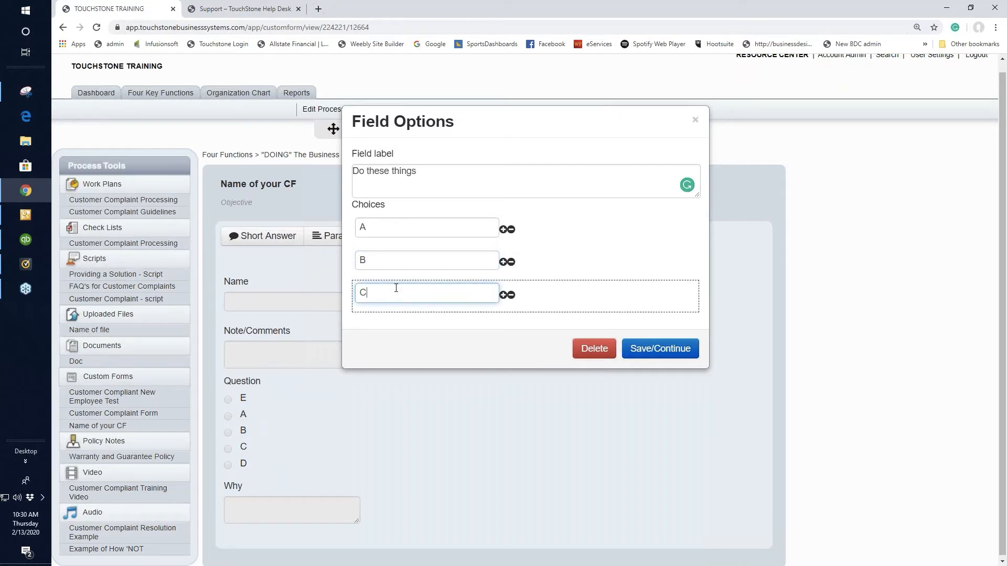
left_click(664, 349)
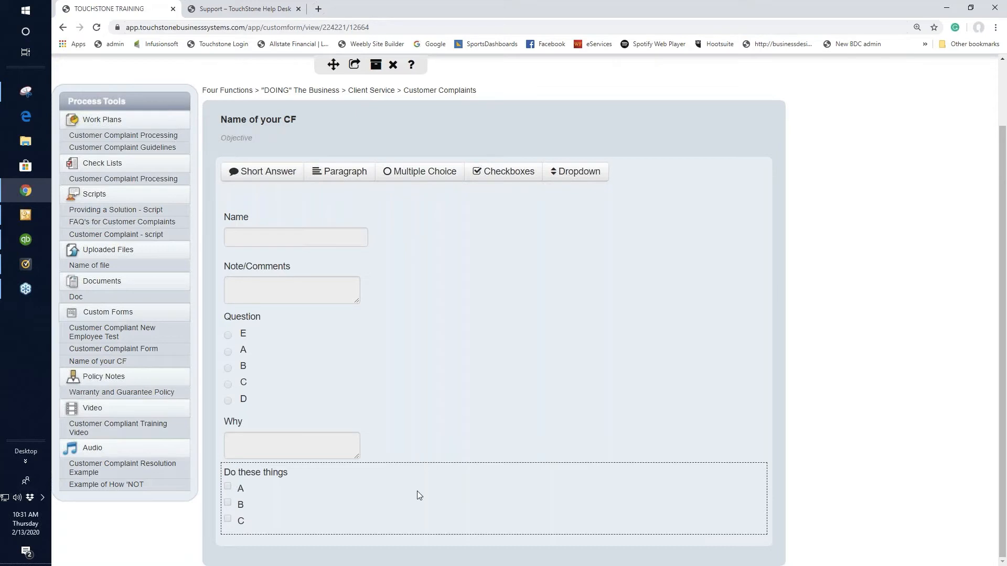
Add a dropdown field labelled "Question" with the choices Yes, No and Maybe, and save it
left_click(574, 173)
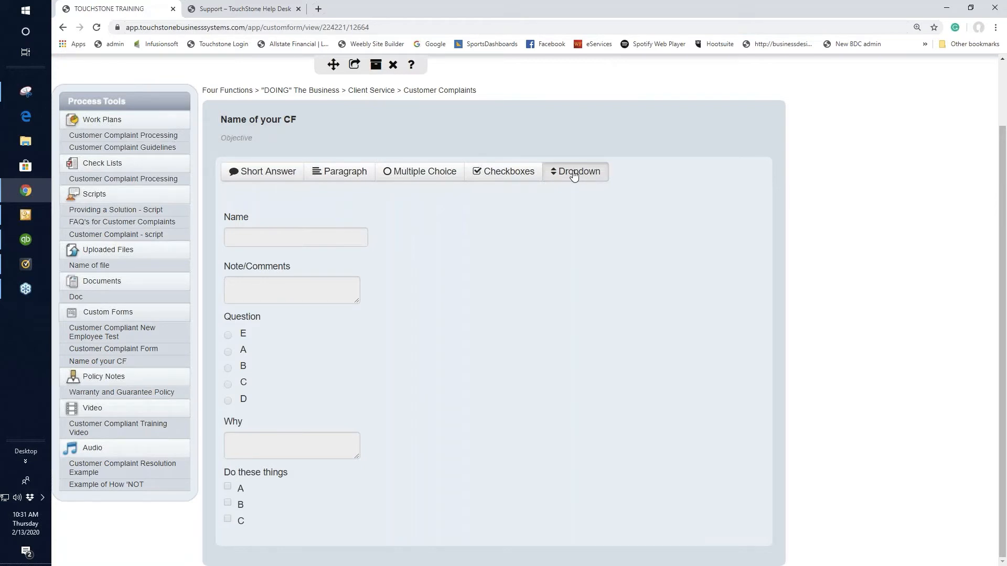
left_click(388, 177)
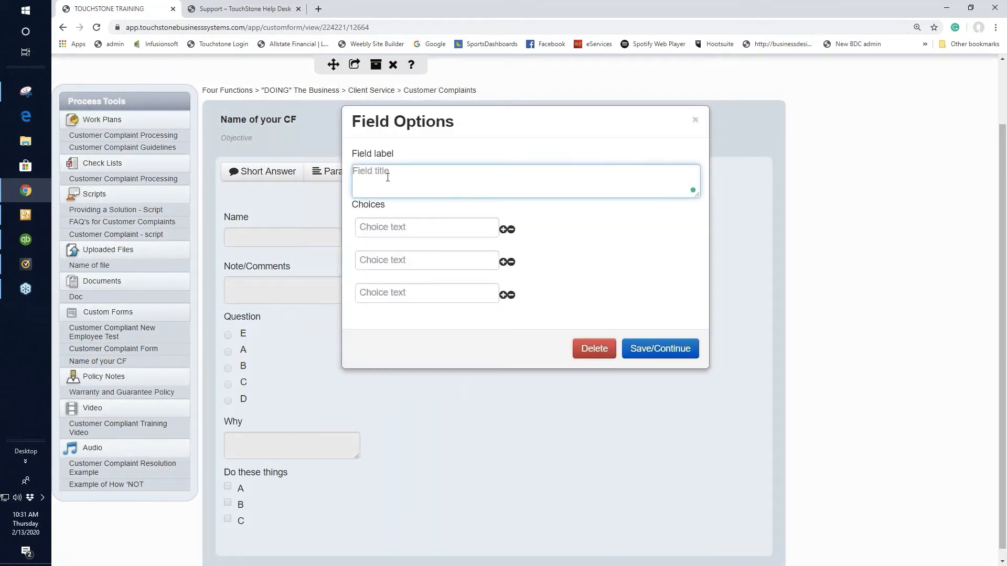
type("Question")
left_click(384, 226)
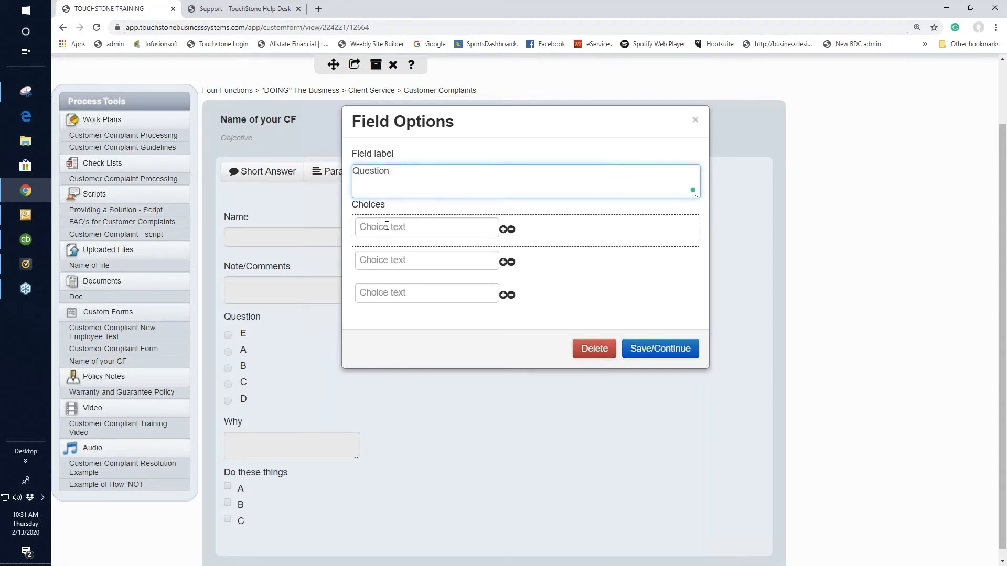
type("Yes")
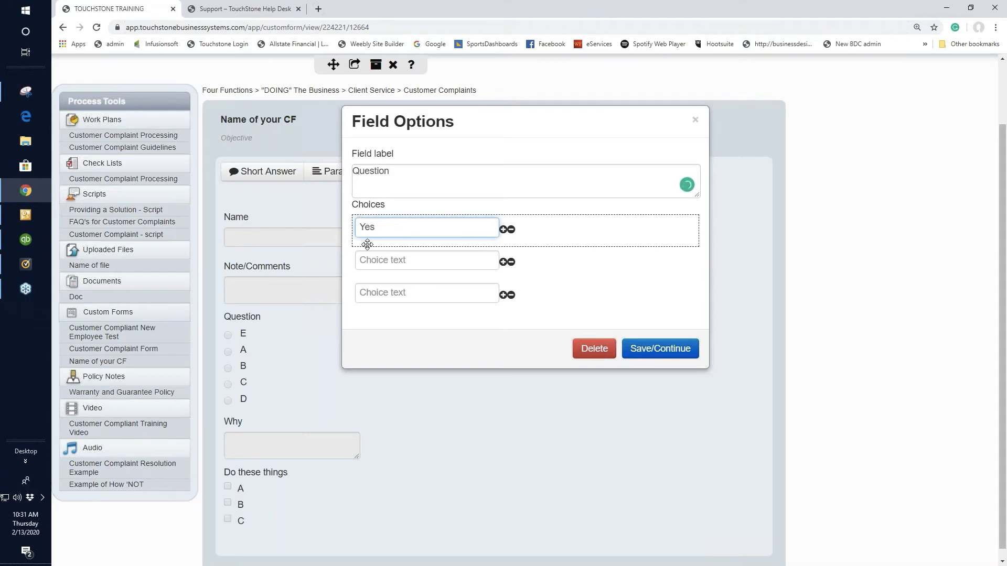
left_click(369, 260)
type("No")
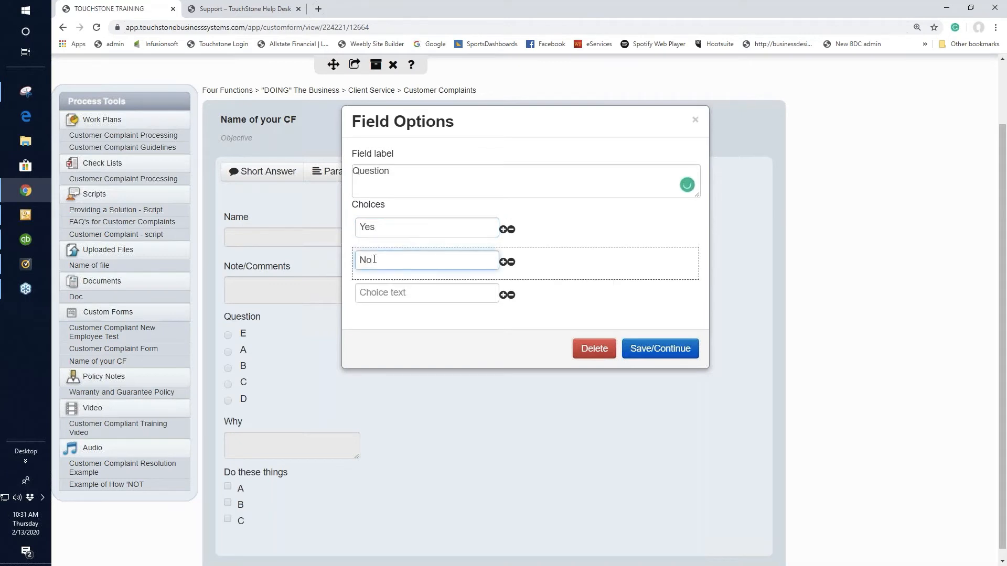
left_click(386, 294)
type("Maybe")
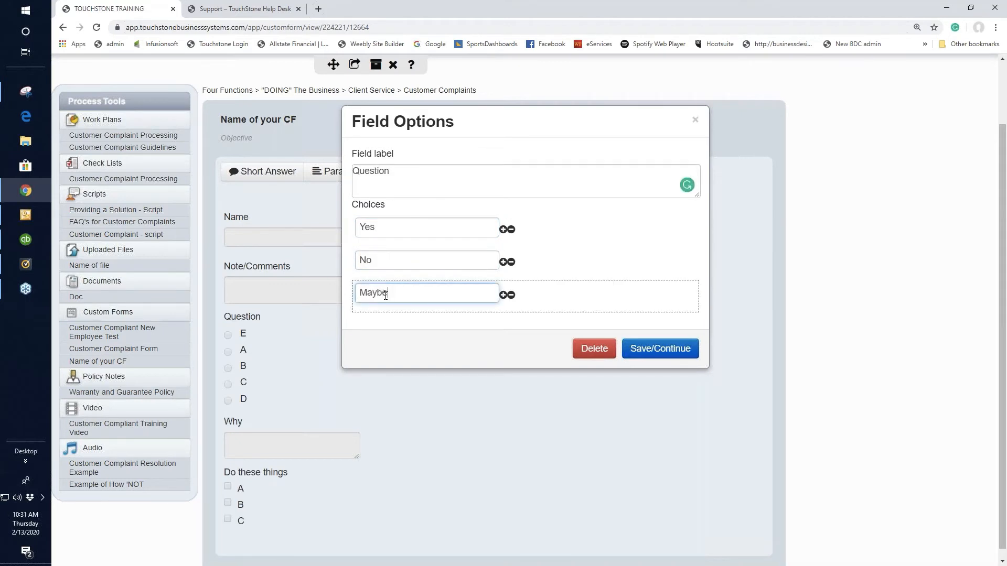
left_click(655, 350)
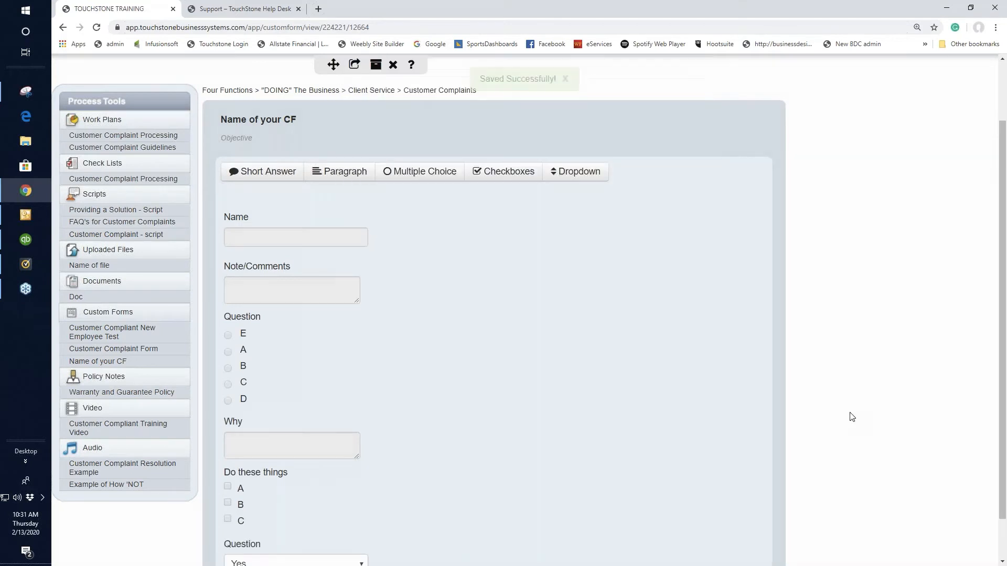
Reorder the form fields so the "Question" dropdown comes first and the multiple choice "Question" field follows it, above "Name"
scroll(852, 417, "down", 1)
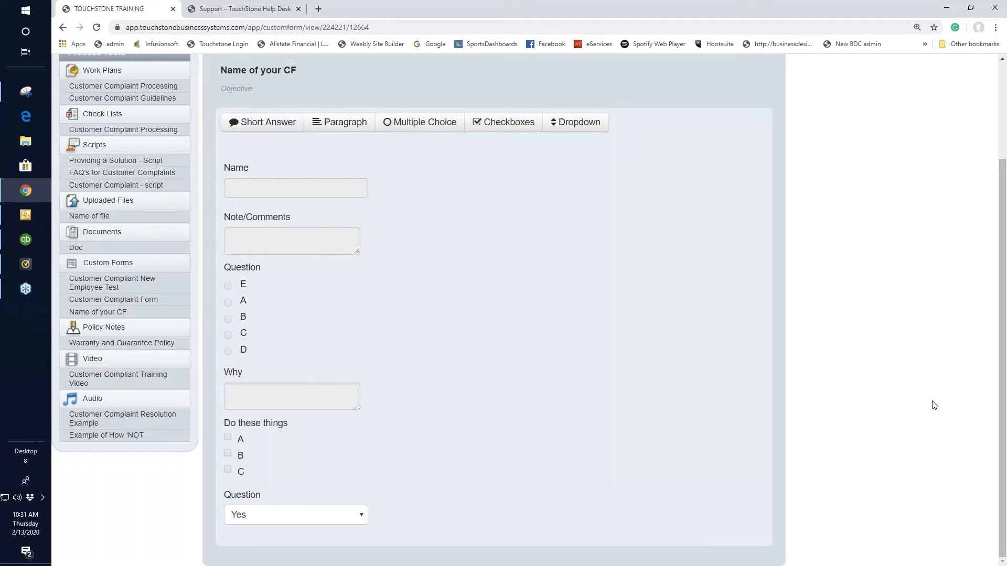
left_click_drag(555, 503, 549, 205)
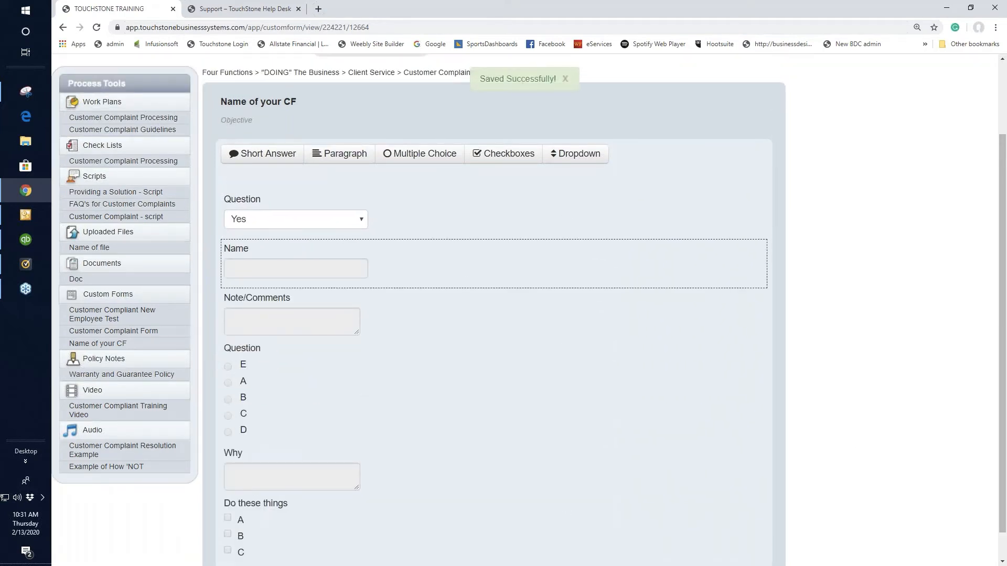
left_click_drag(455, 411, 461, 292)
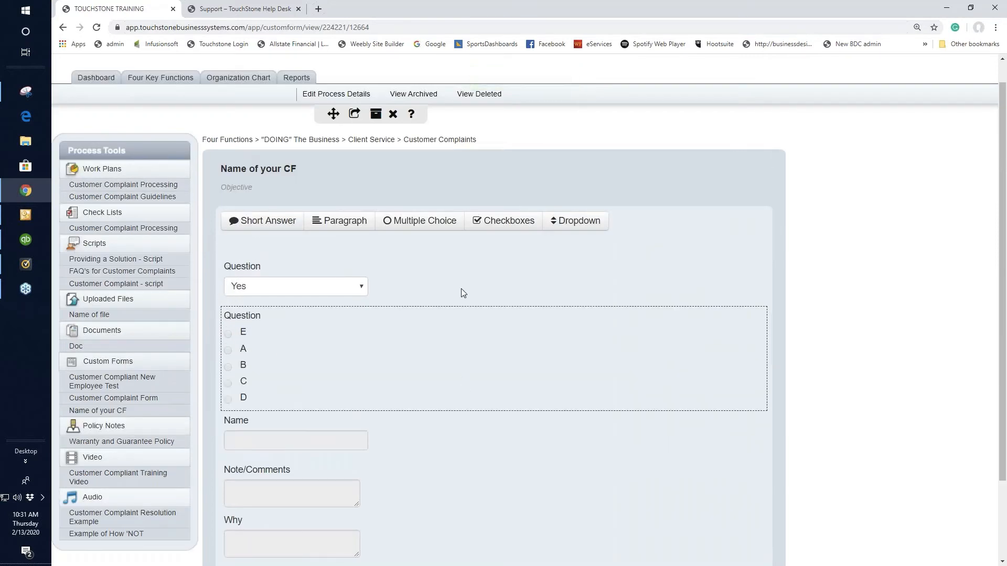
View the field options of the multiple choice "Question" field and close them without making changes
scroll(556, 394, "down", 2)
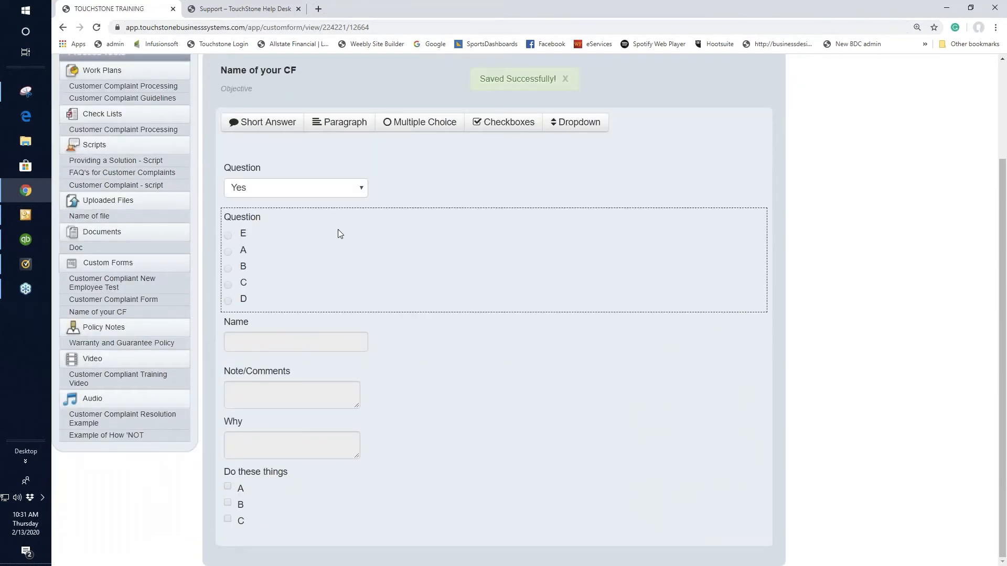
left_click(273, 250)
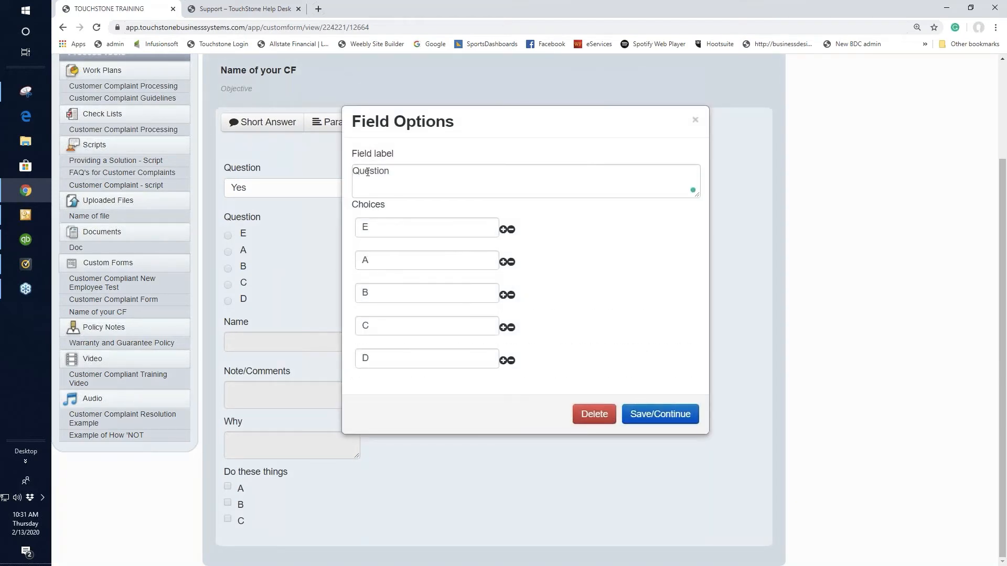
left_click(696, 121)
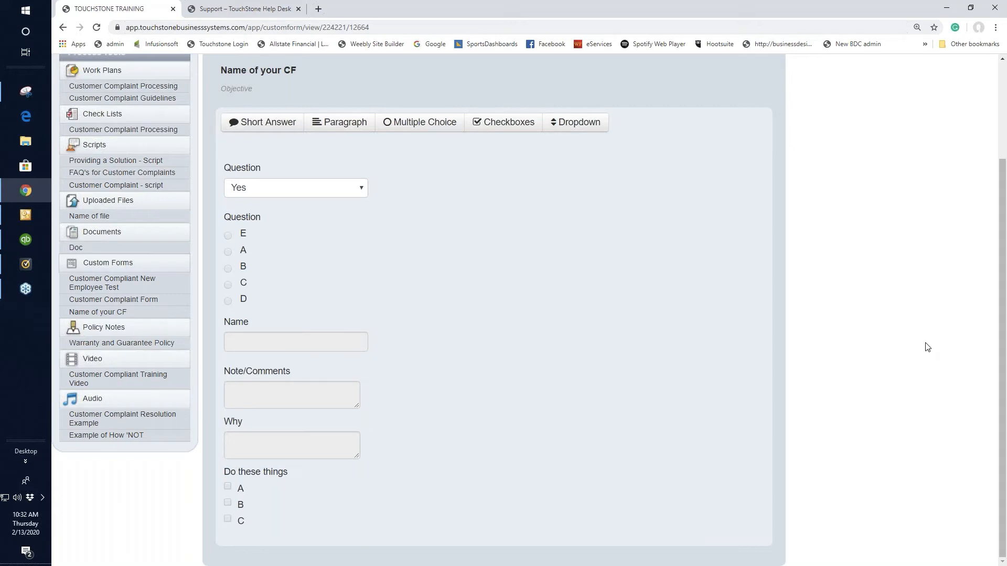
Show the print, PDF and email sharing options for the "Name of your CF" form
scroll(456, 332, "up", 3)
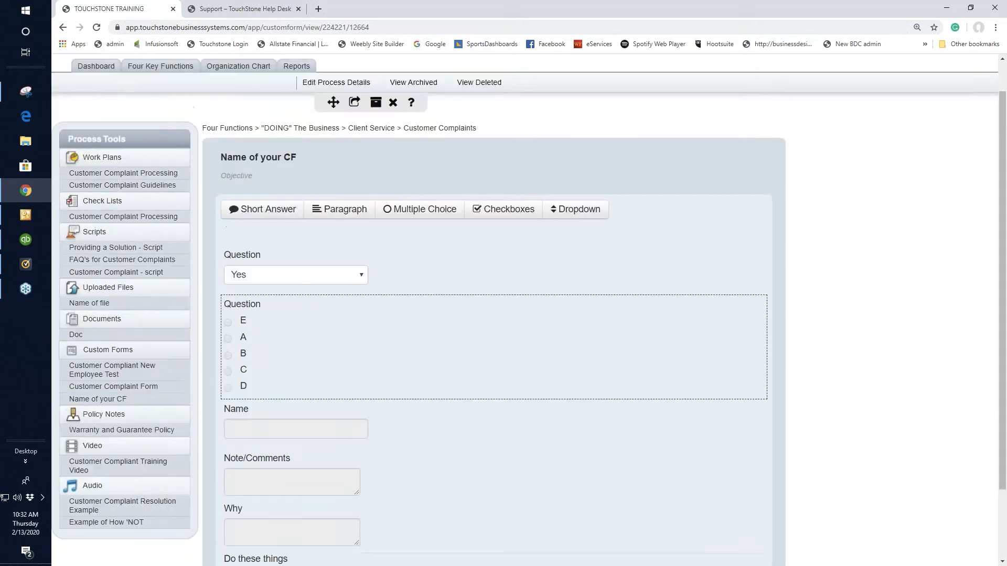
left_click(355, 122)
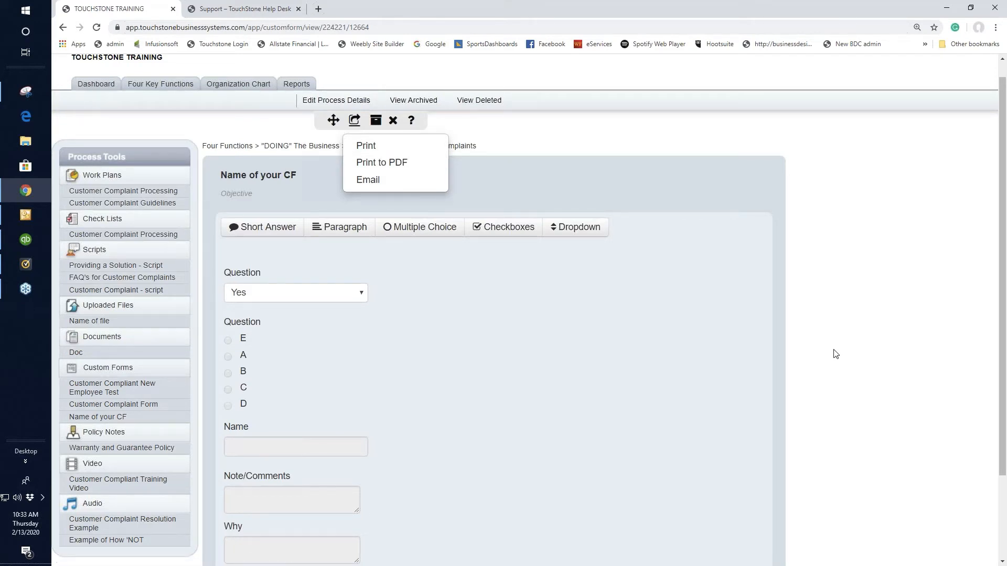
Open the Customer Compliant New Employee Test custom form and review all of its questions
scroll(837, 352, "down", 2)
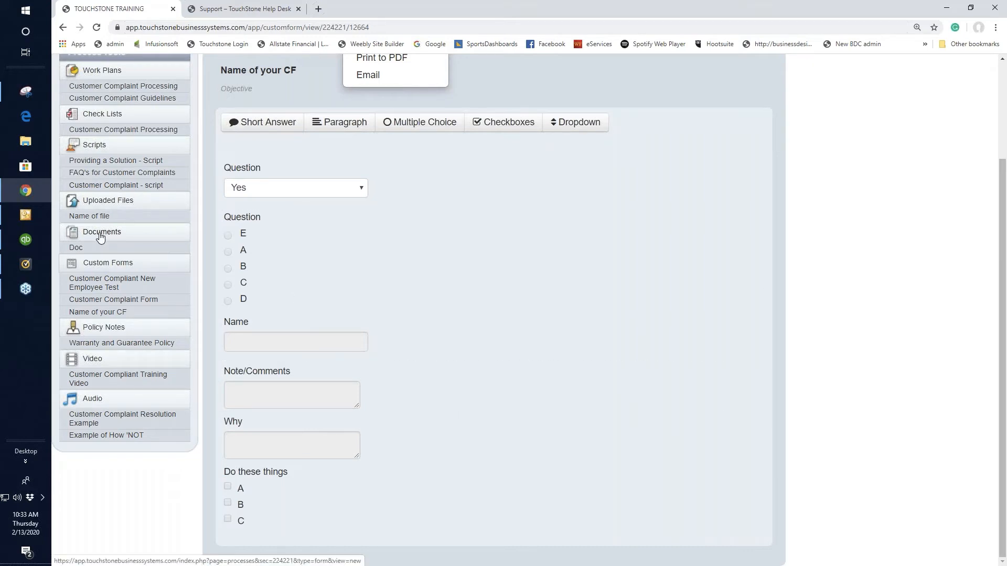
left_click(114, 285)
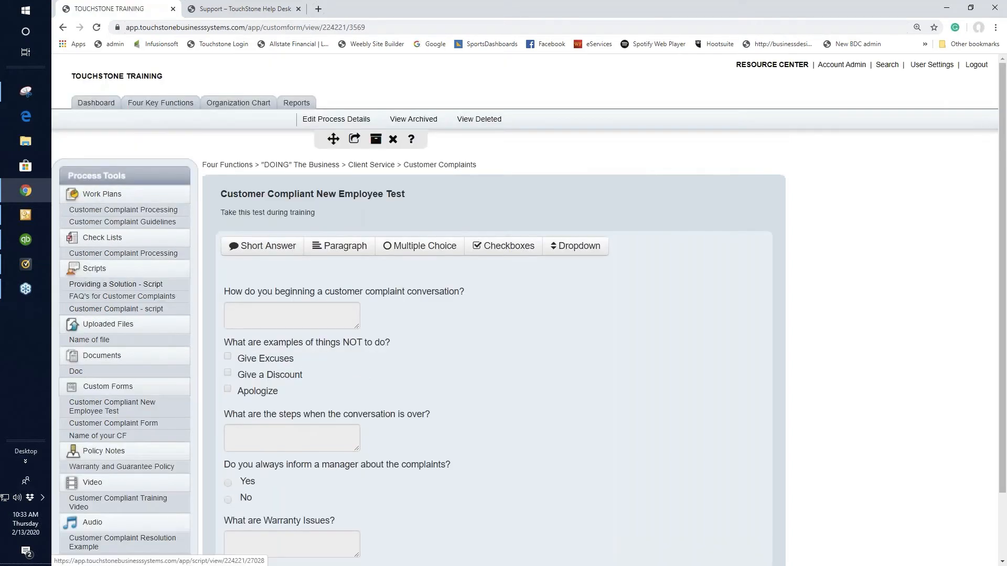
scroll(921, 378, "down", 2)
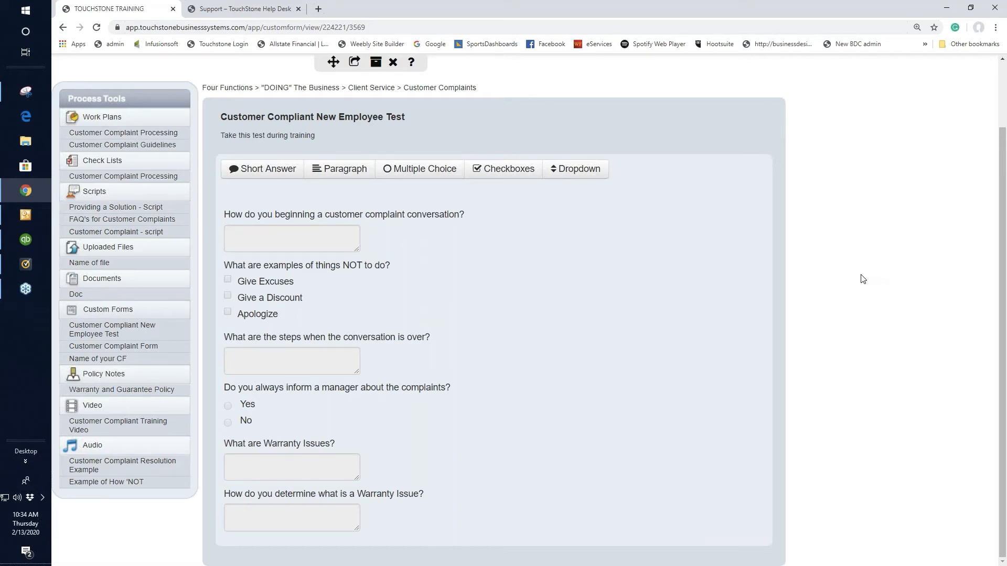
scroll(168, 98, "up", 2)
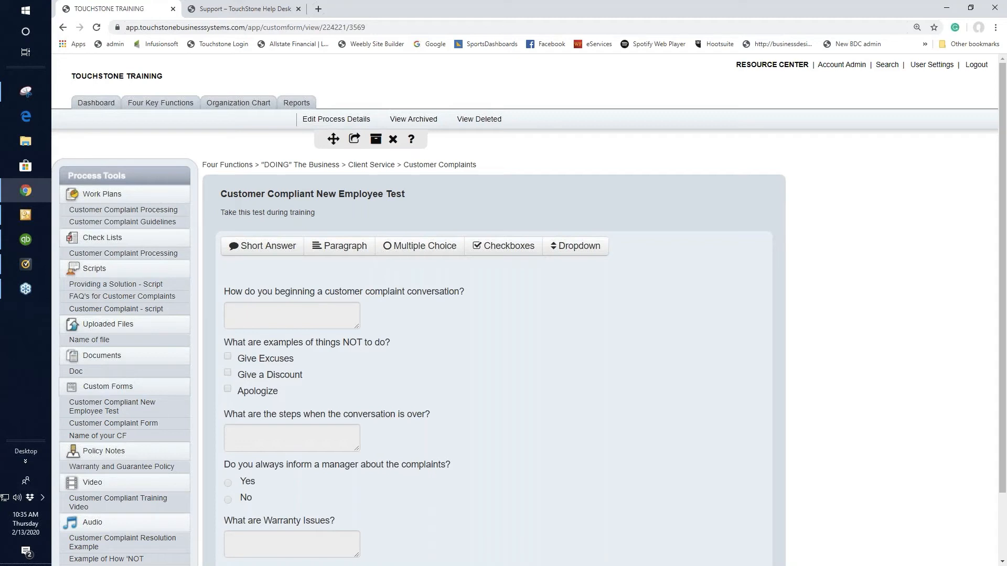
scroll(871, 309, "down", 2)
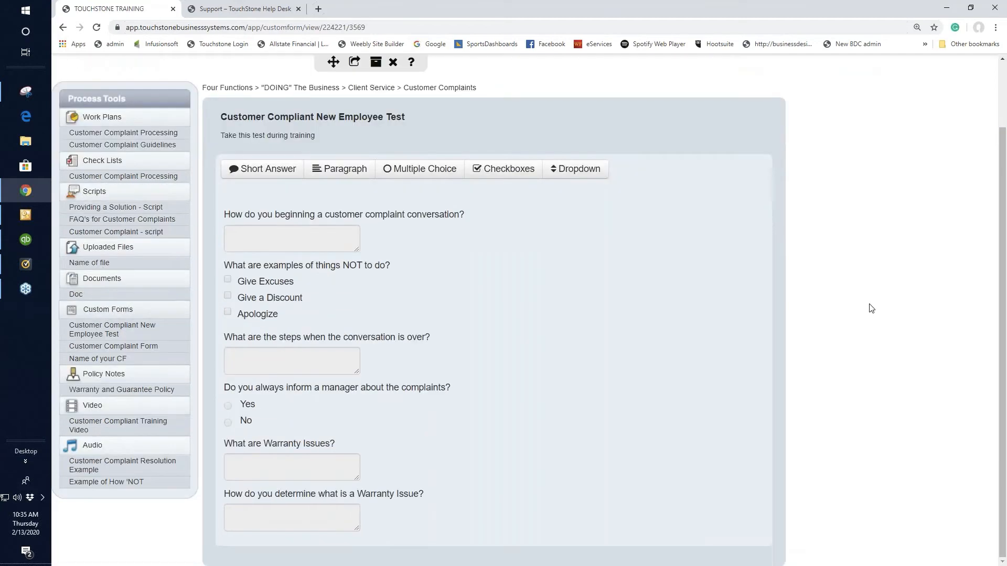
View the Warranty and Guarantee Policy, and create a new policy note titled "Name of POL"
left_click(104, 390)
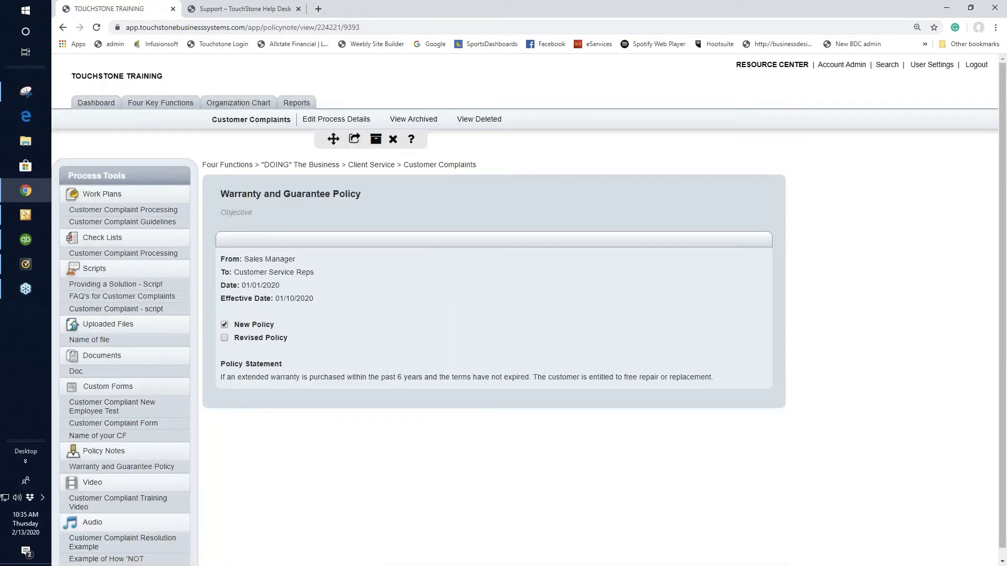
scroll(315, 506, "down", 1)
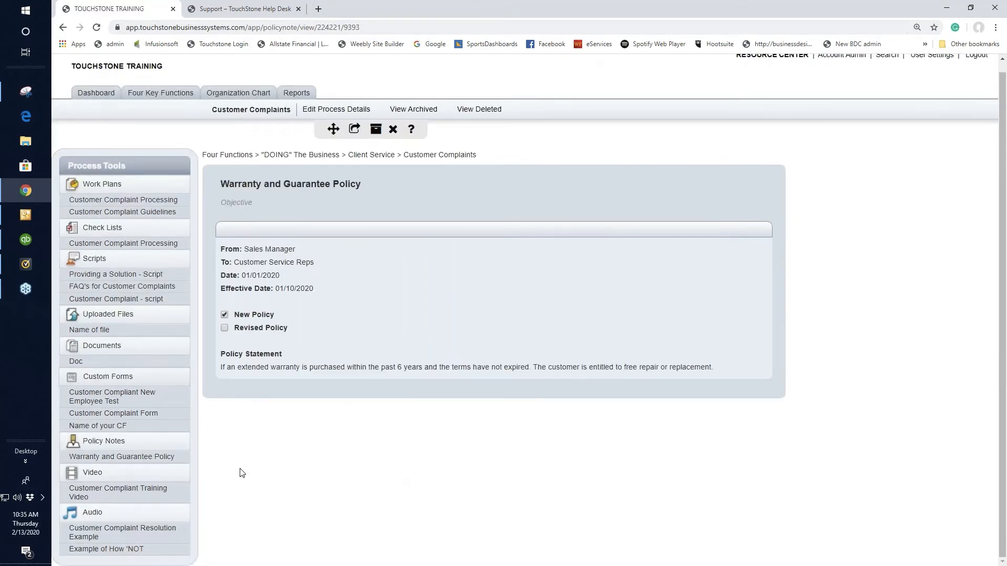
left_click(106, 442)
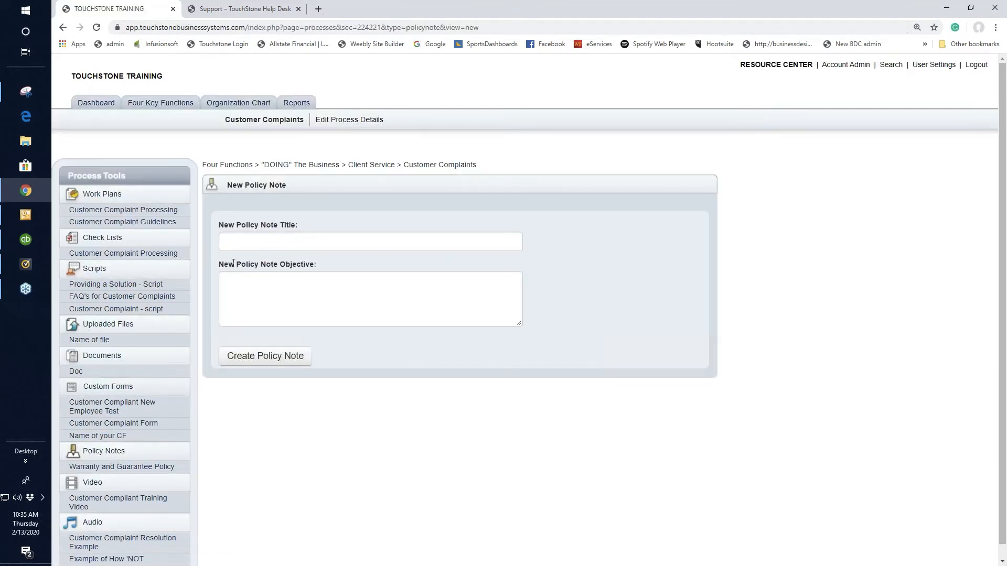
left_click(252, 241)
type("Name")
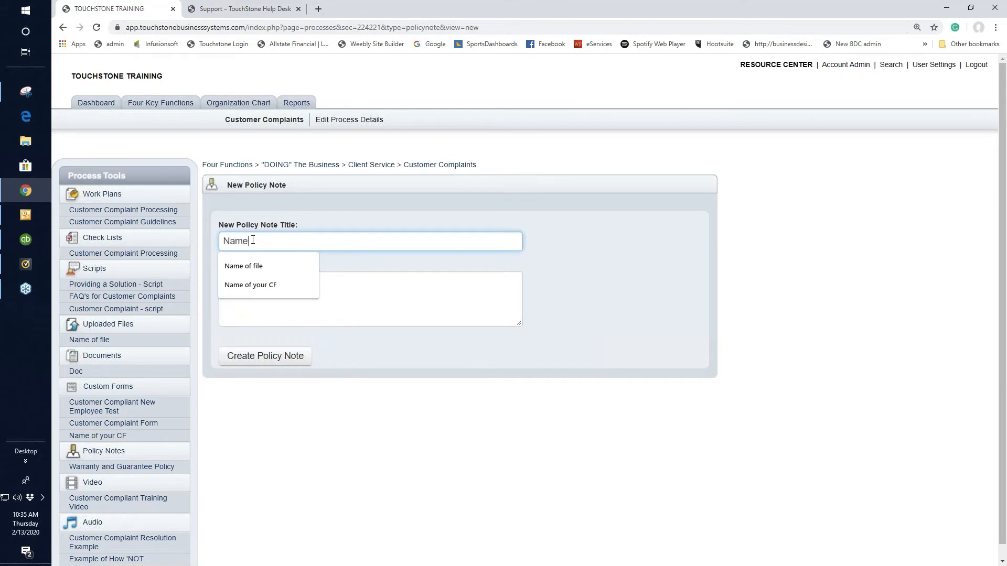
type(" of POL")
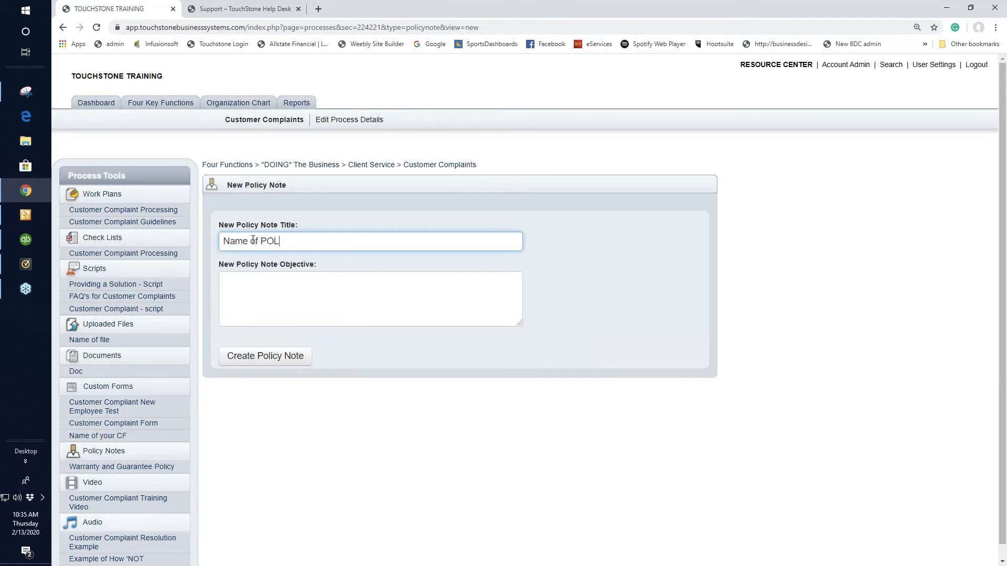
left_click(258, 359)
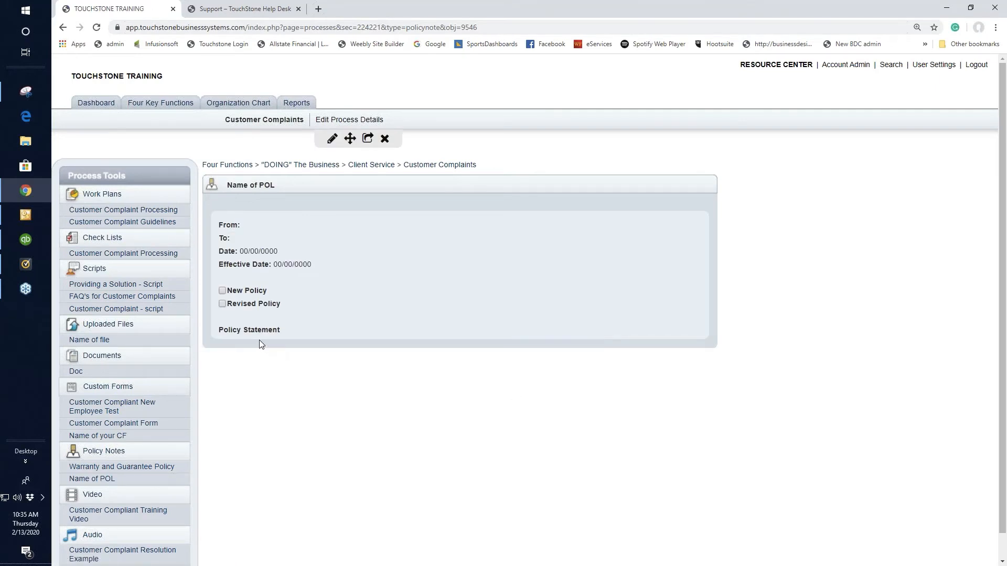
Edit the "Name of POL" policy note with "text" as its policy statement, save it and return to its read view
left_click(333, 140)
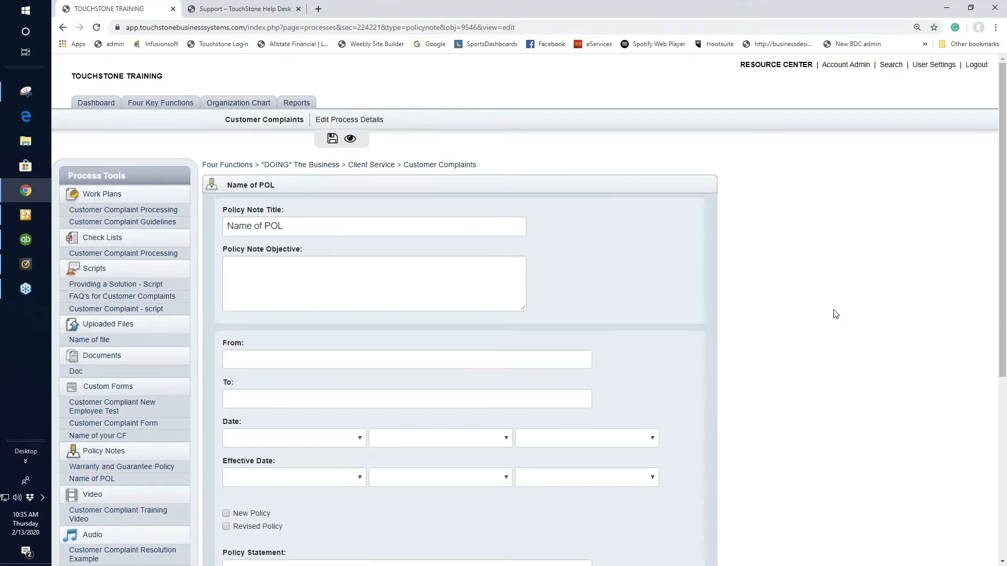
scroll(835, 314, "down", 2)
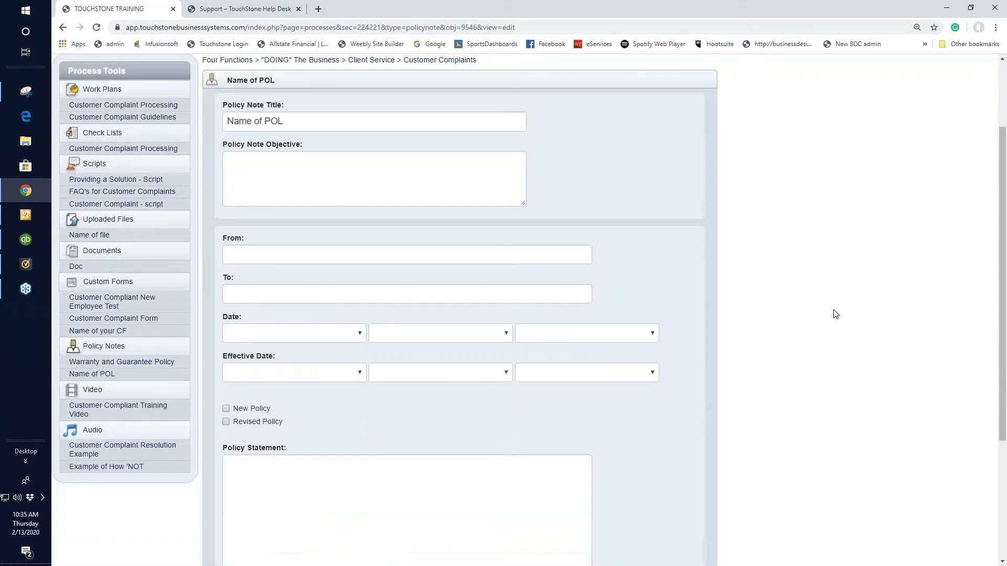
scroll(826, 312, "up", 1)
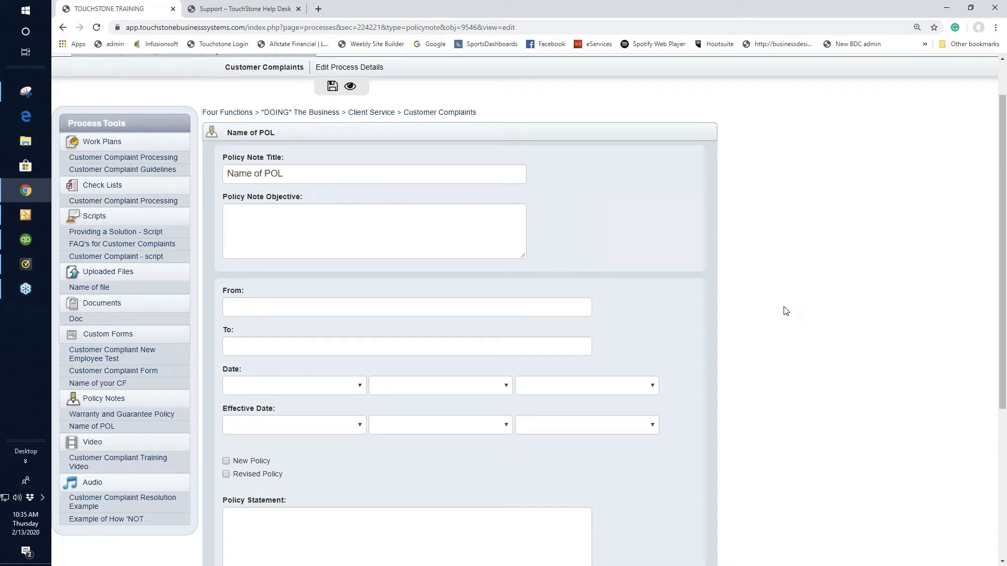
scroll(785, 311, "up", 1)
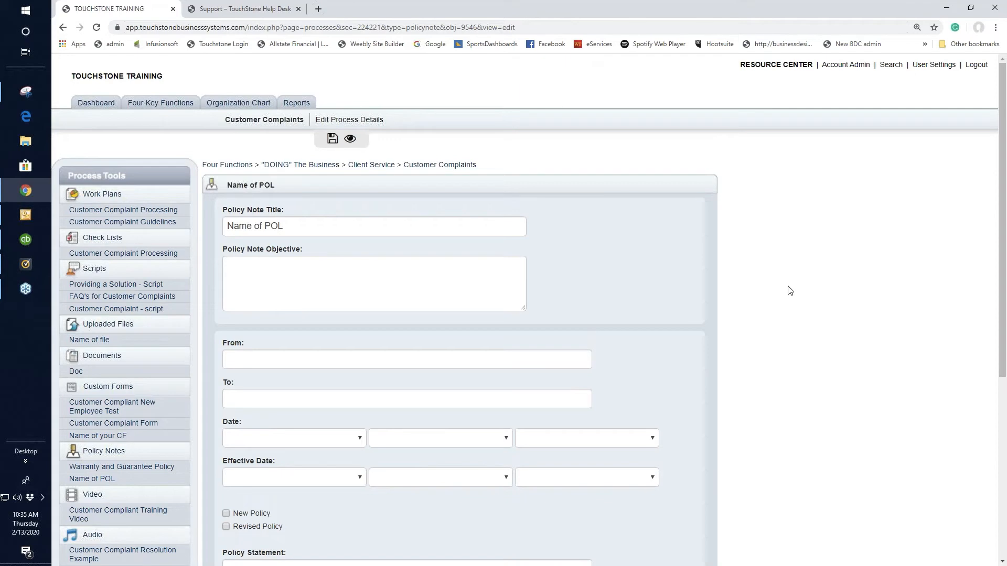
scroll(790, 289, "down", 2)
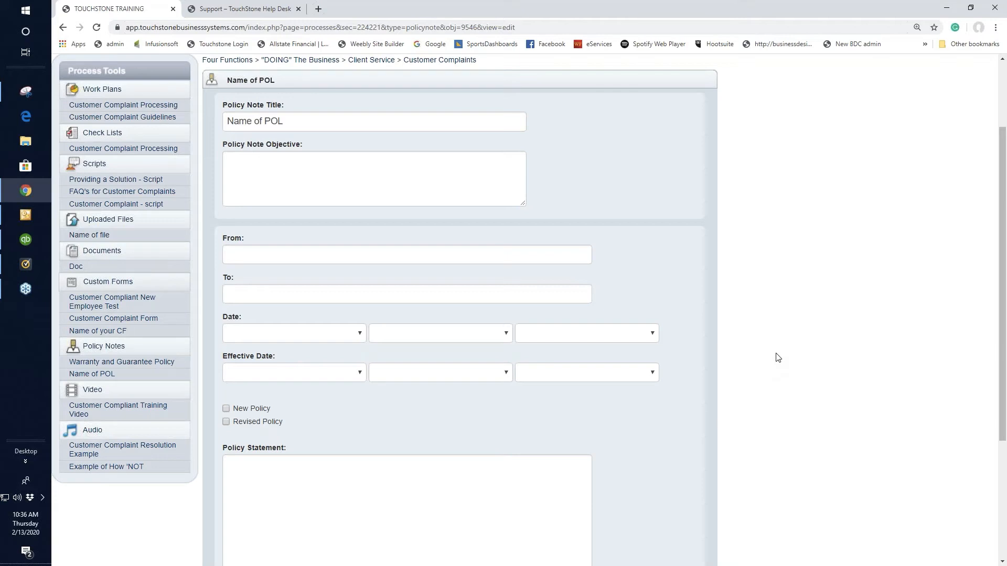
scroll(778, 358, "down", 3)
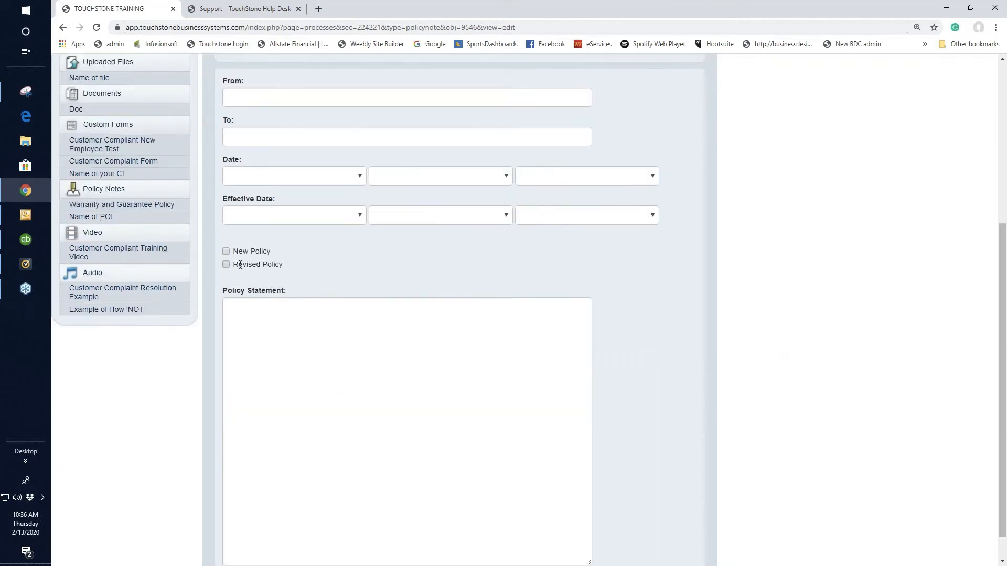
left_click(261, 317)
type("text")
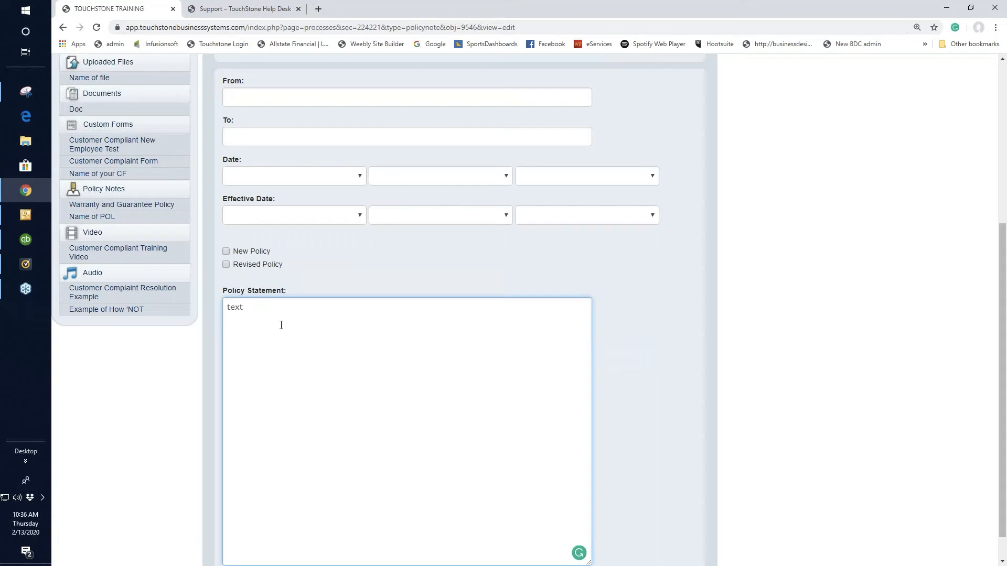
scroll(282, 325, "up", 5)
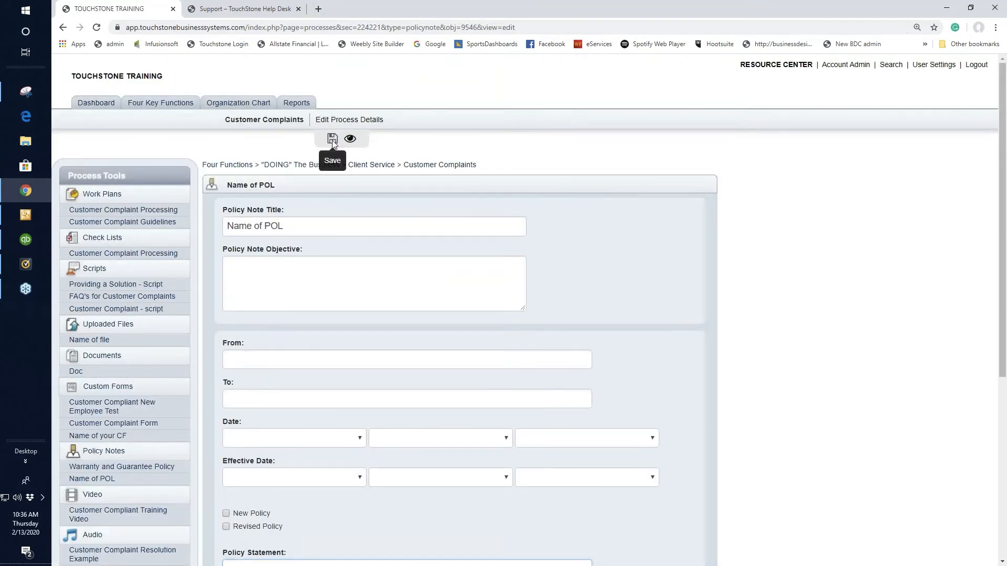
left_click(333, 140)
left_click(349, 141)
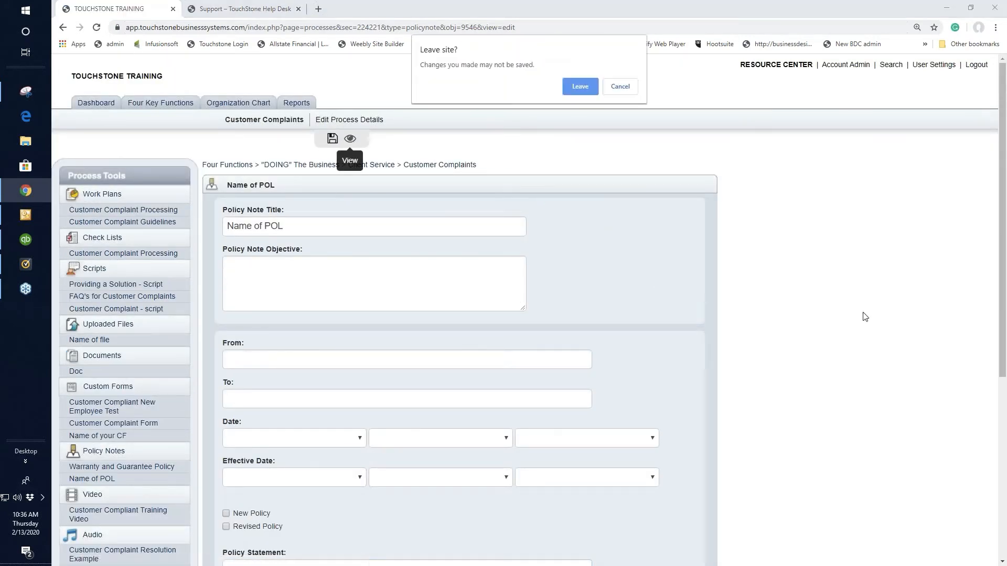
left_click(577, 85)
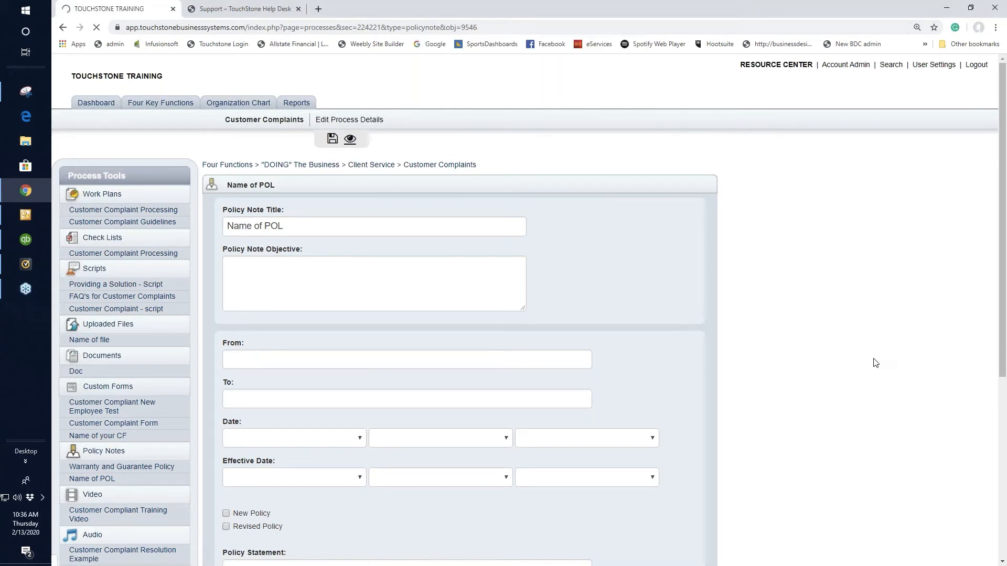
Reopen the Warranty and Guarantee Policy as a completed policy note example
scroll(837, 395, "down", 1)
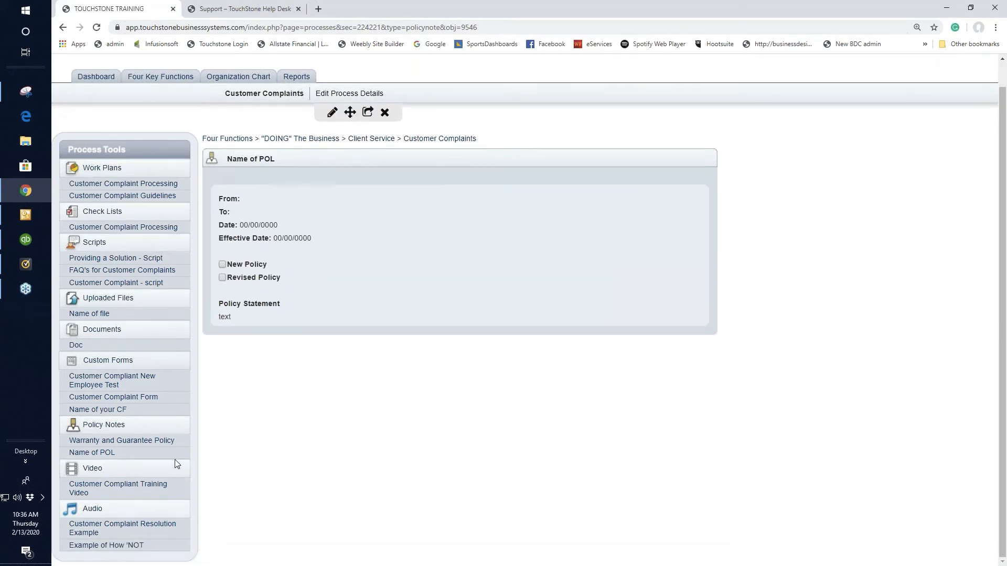
left_click(157, 441)
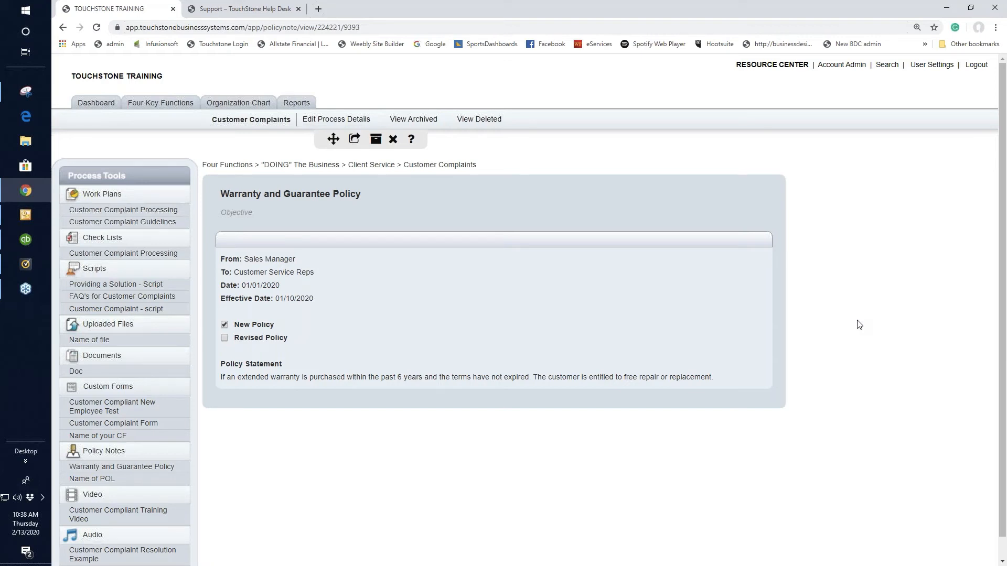
Start a new video entry for the process with the title "Name v"
scroll(857, 326, "down", 2)
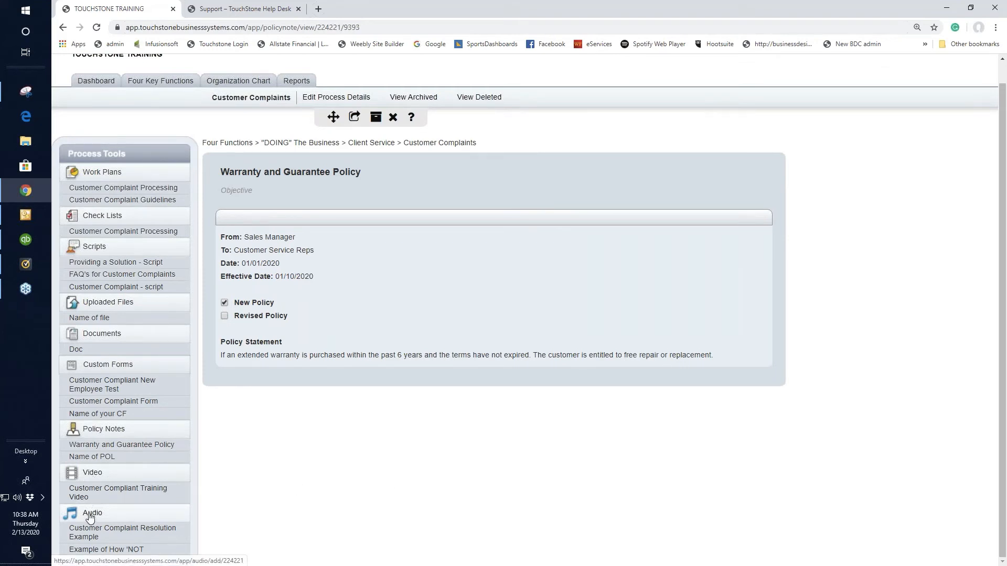
left_click(92, 475)
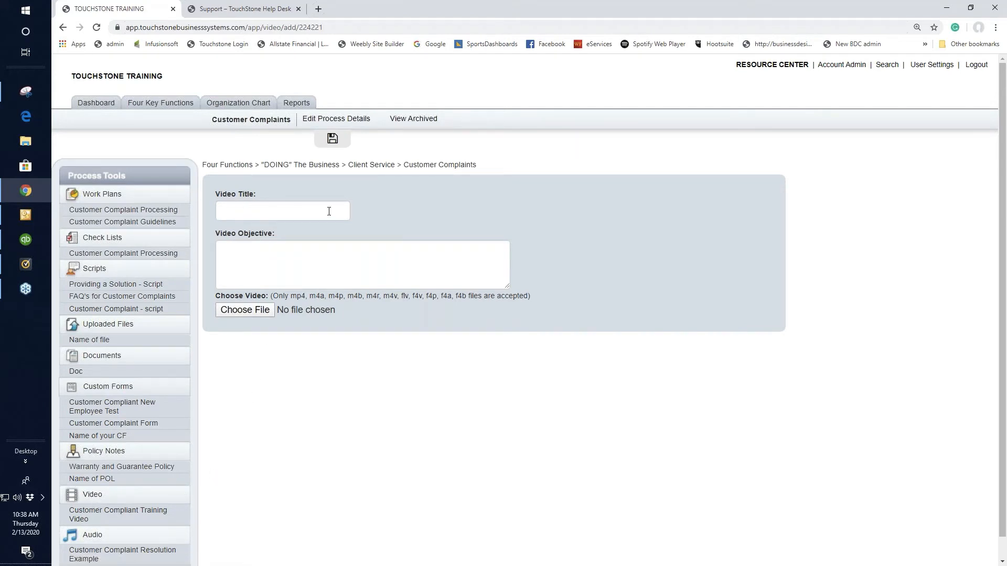
left_click(242, 210)
type("N")
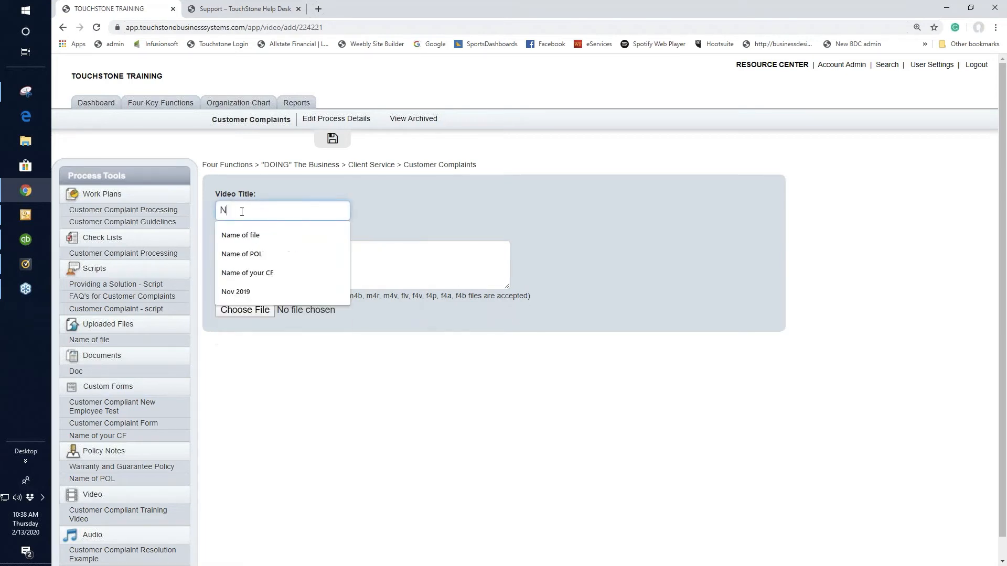
type("ame")
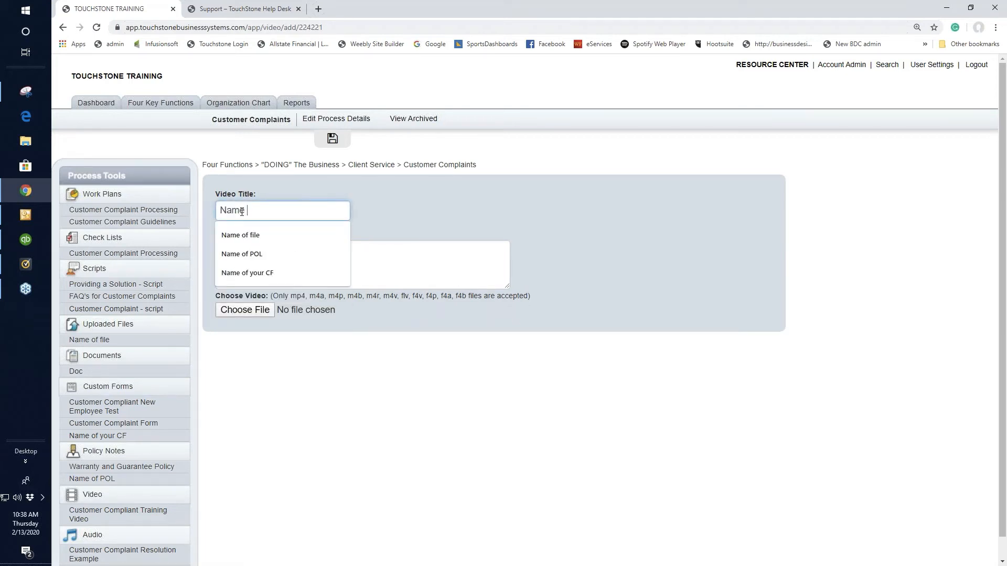
type(" y")
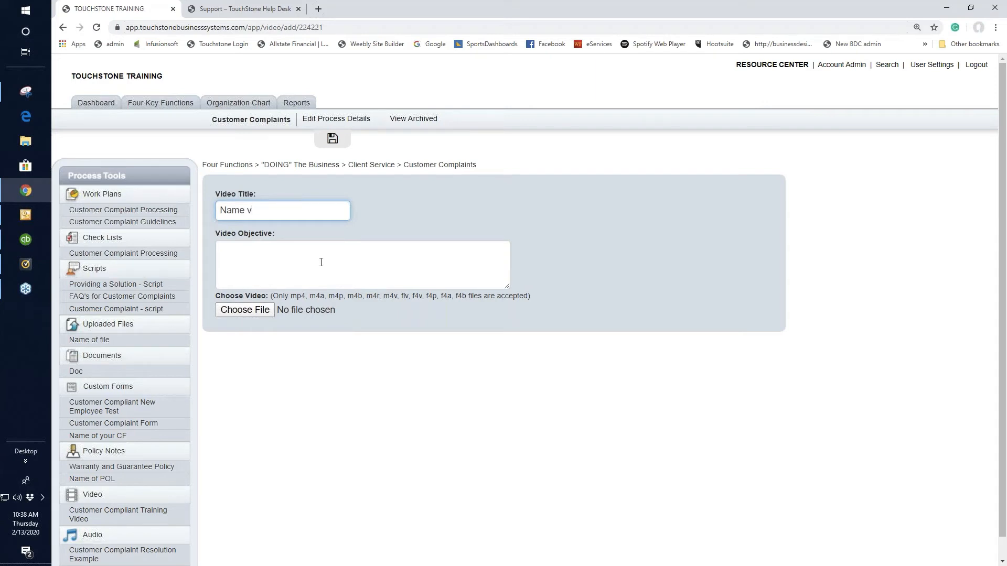
left_click(239, 309)
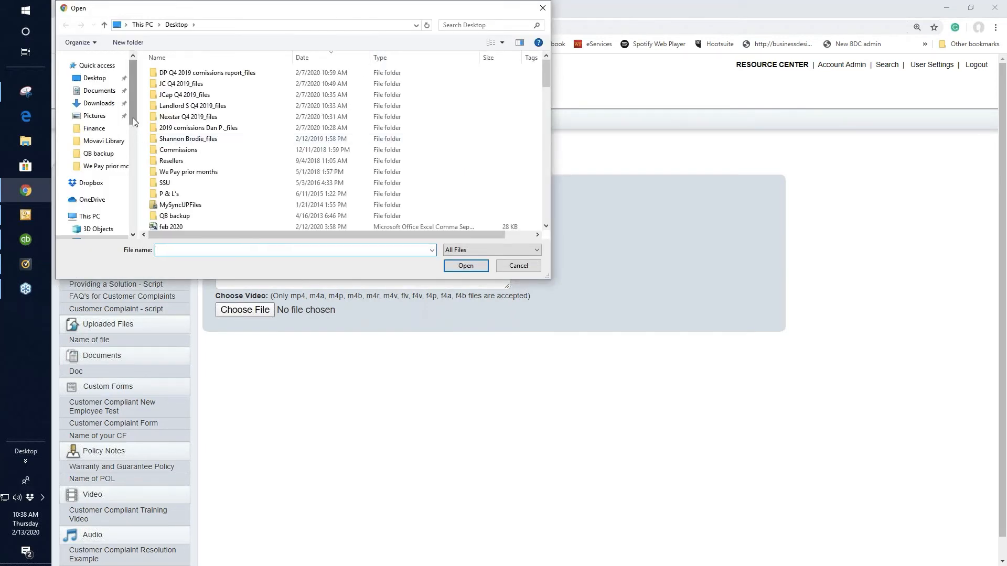
left_click_drag(133, 119, 133, 230)
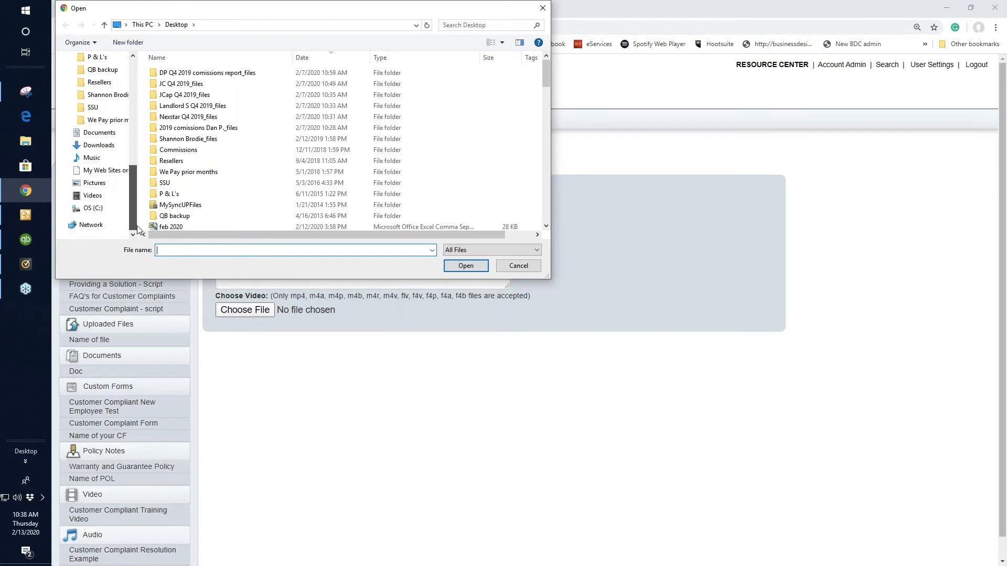
left_click(93, 196)
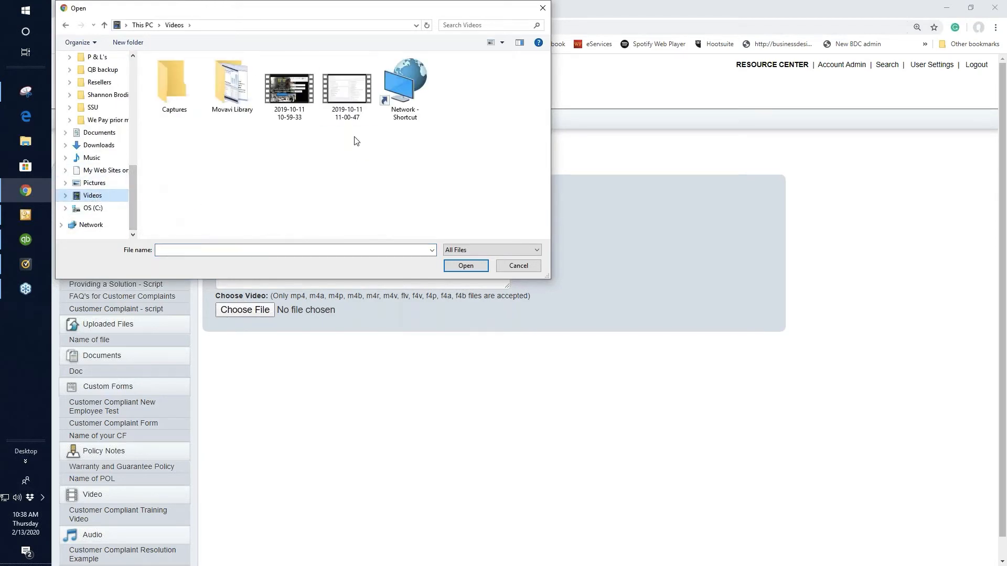
double_click(346, 89)
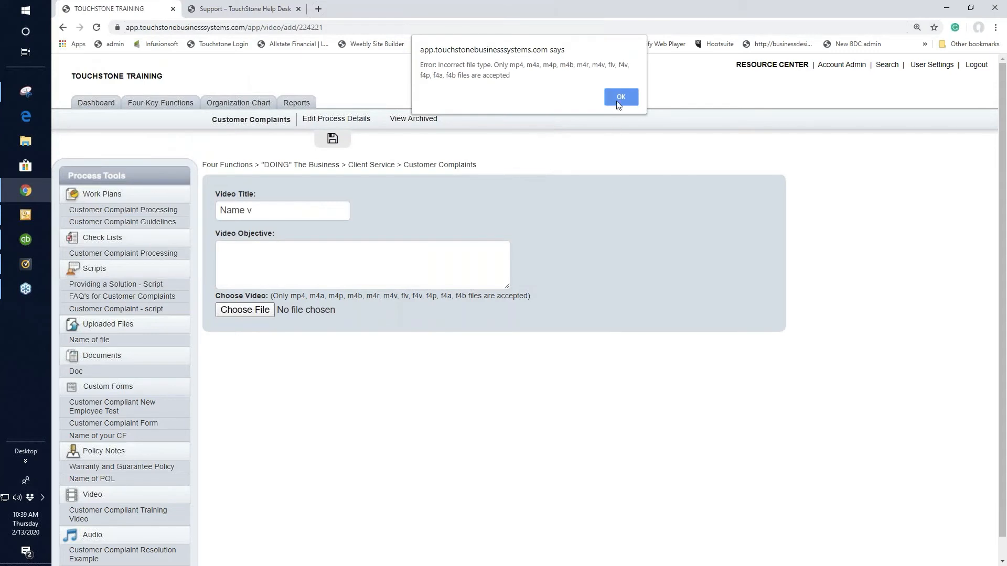
left_click(617, 102)
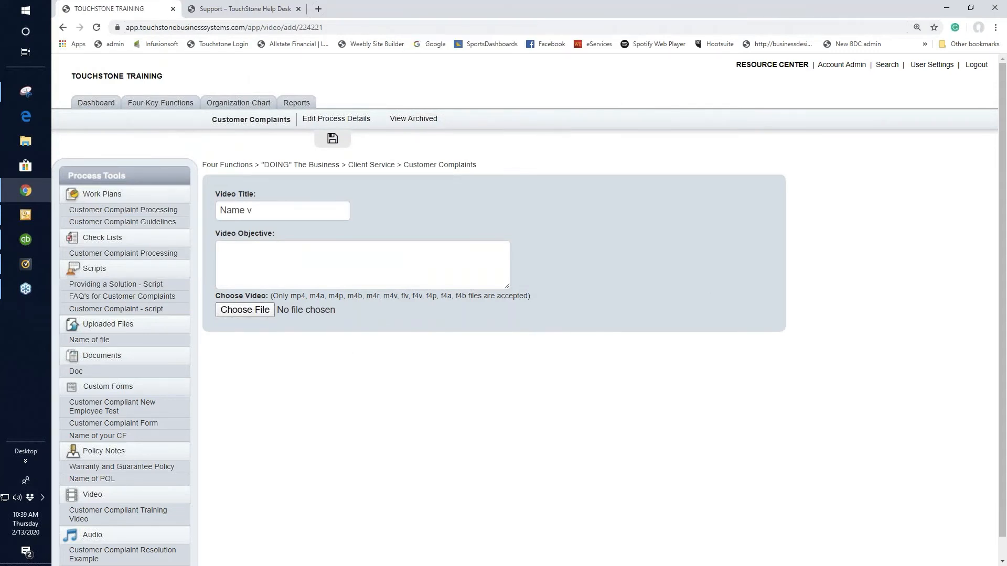
left_click(244, 309)
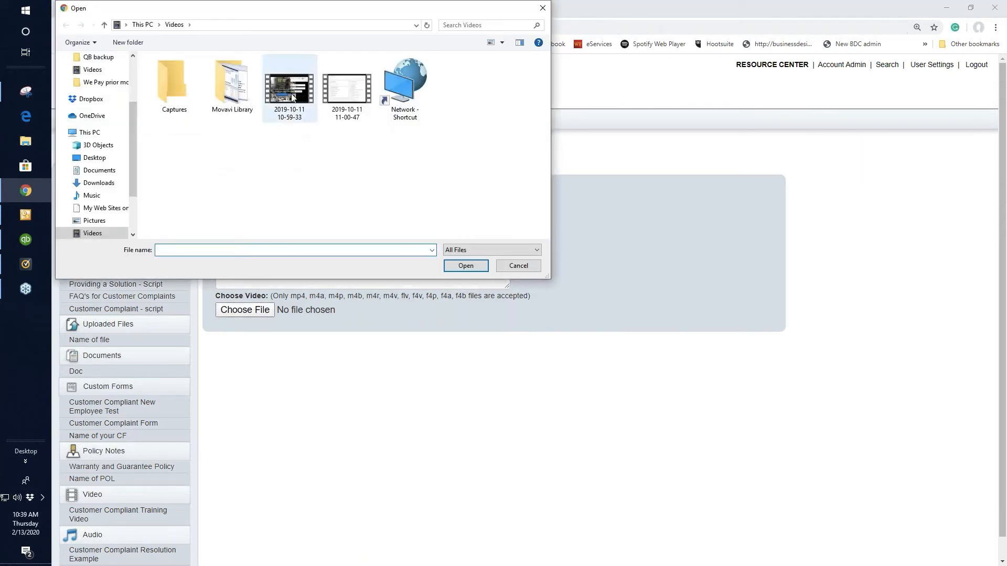
double_click(293, 97)
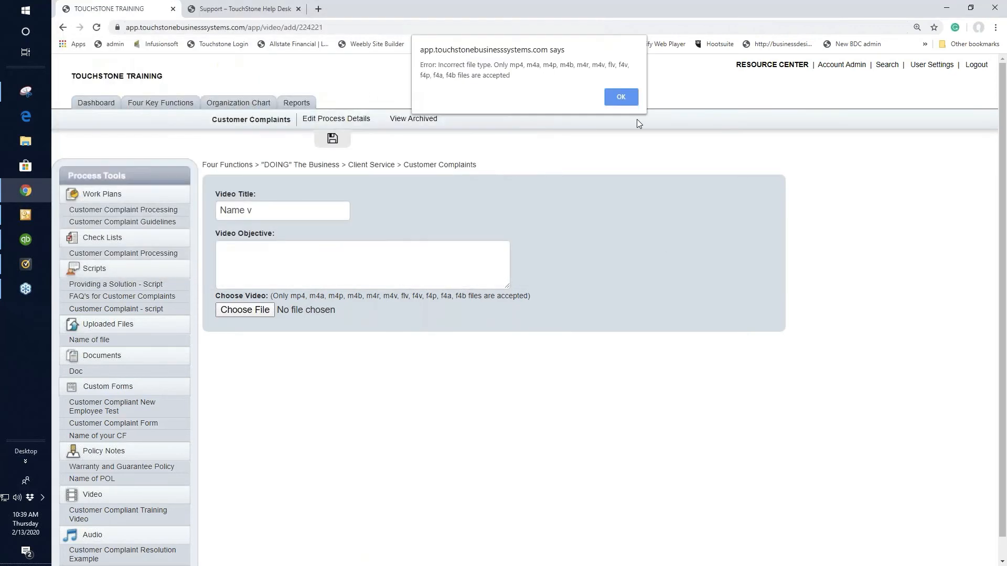
left_click(625, 97)
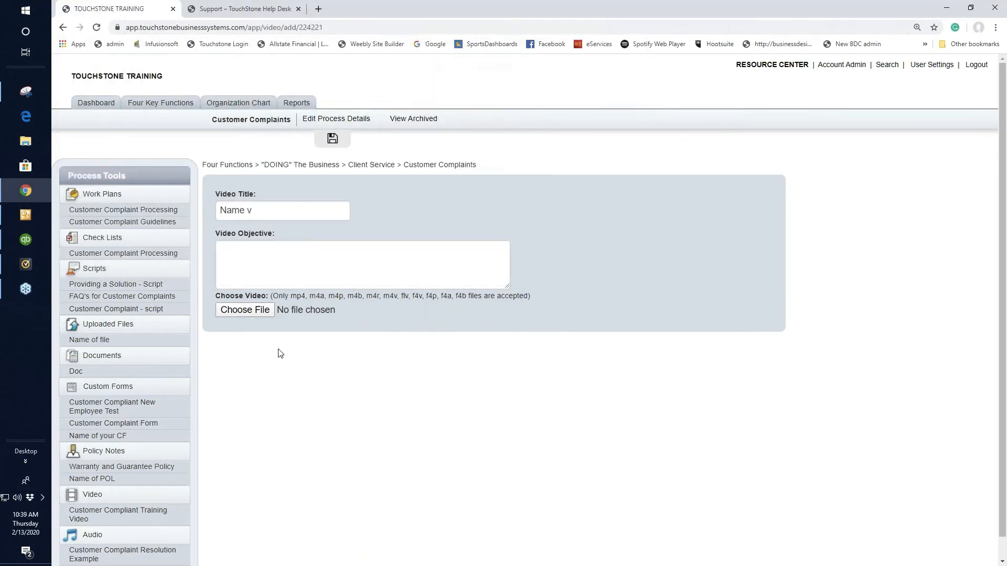
Try to attach the second "Adding a Client" video from the Movavi Library folder to the new video entry
left_click(247, 310)
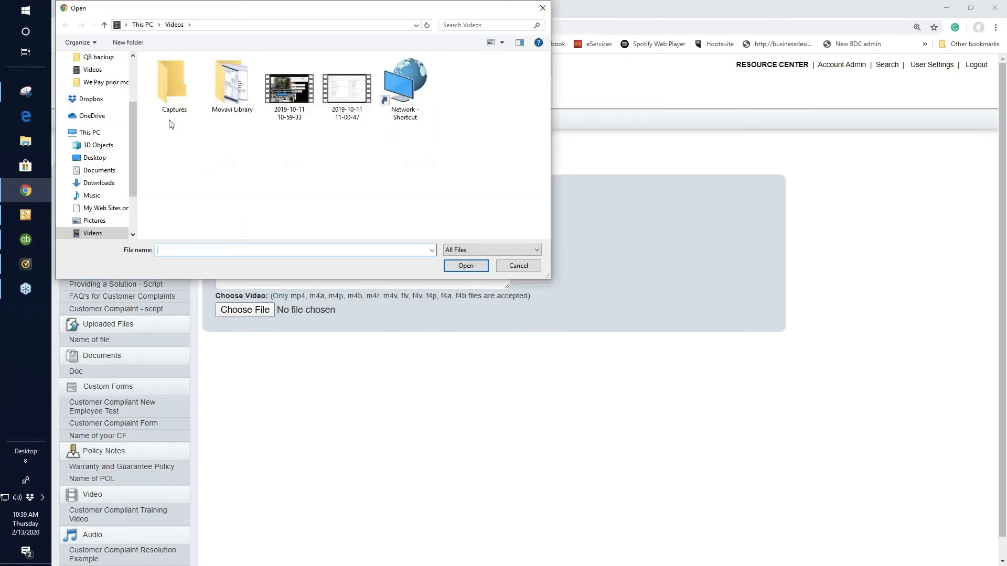
double_click(233, 89)
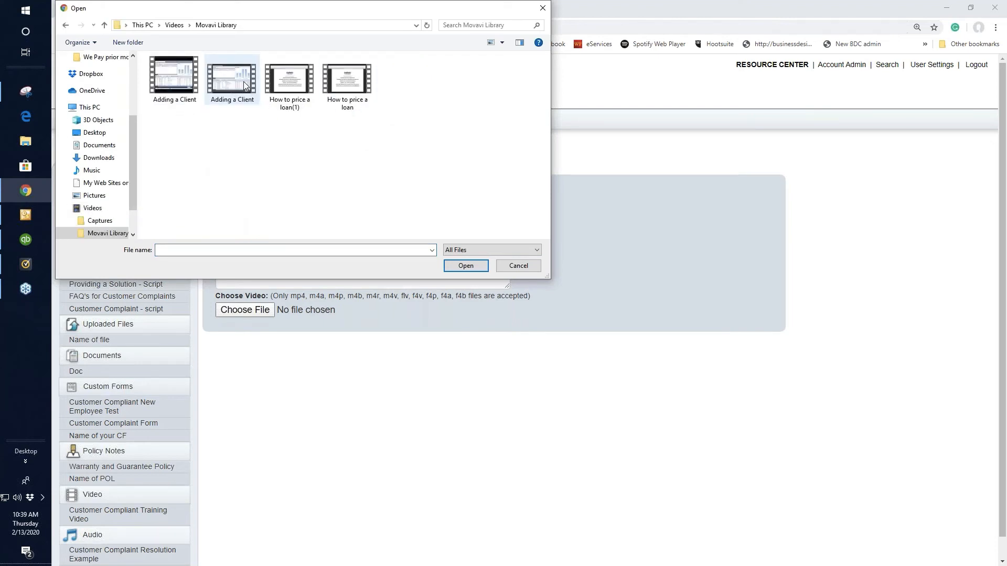
double_click(232, 85)
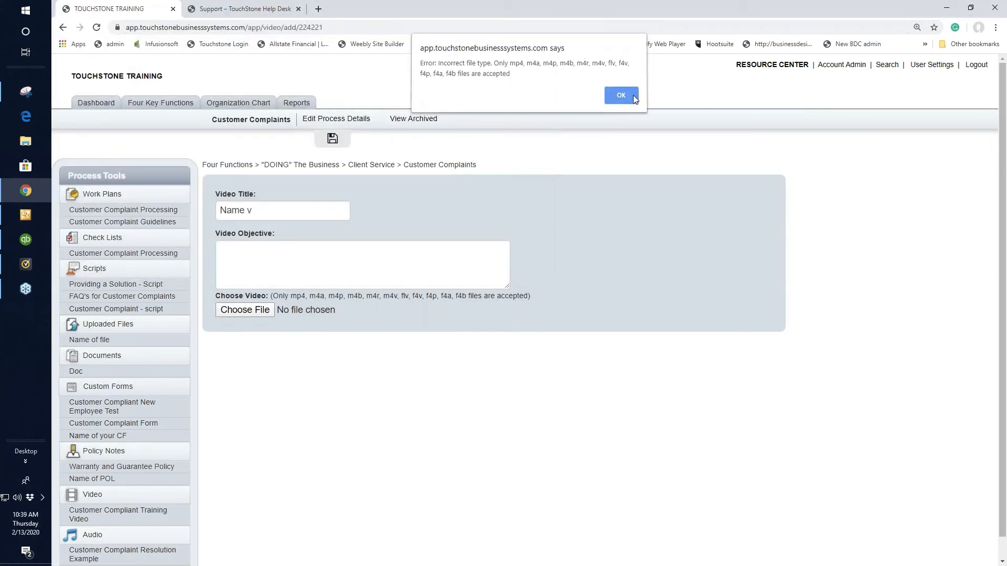
left_click(633, 96)
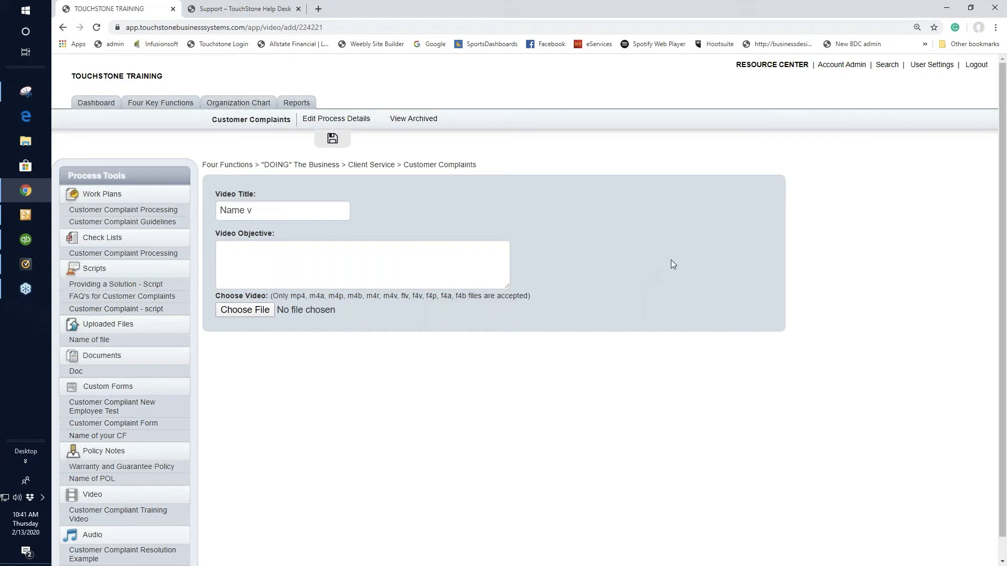
Start a Jing video capture of a region covering most of the browser page, using the Logitech microphone
mouse_move(508, 6)
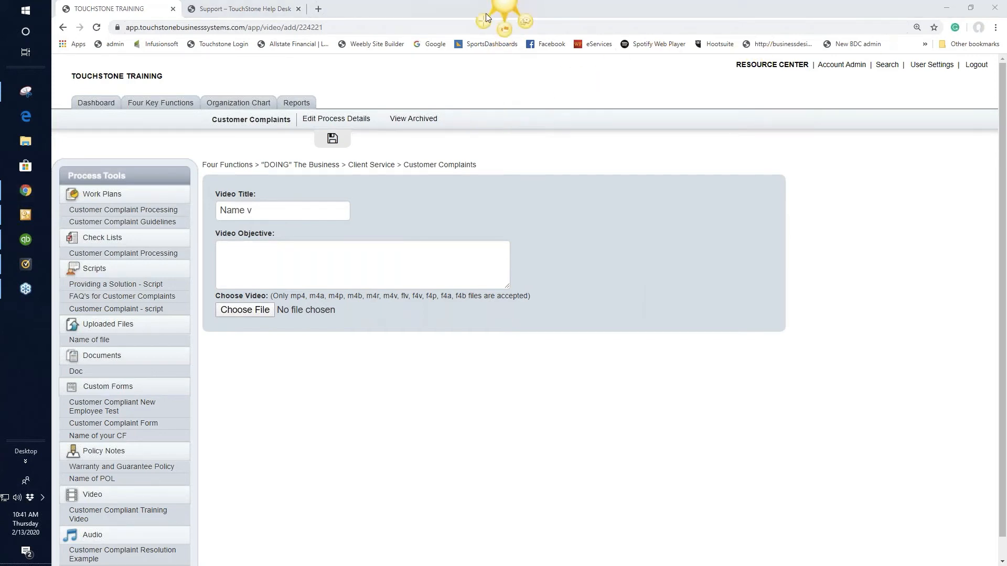
left_click(484, 20)
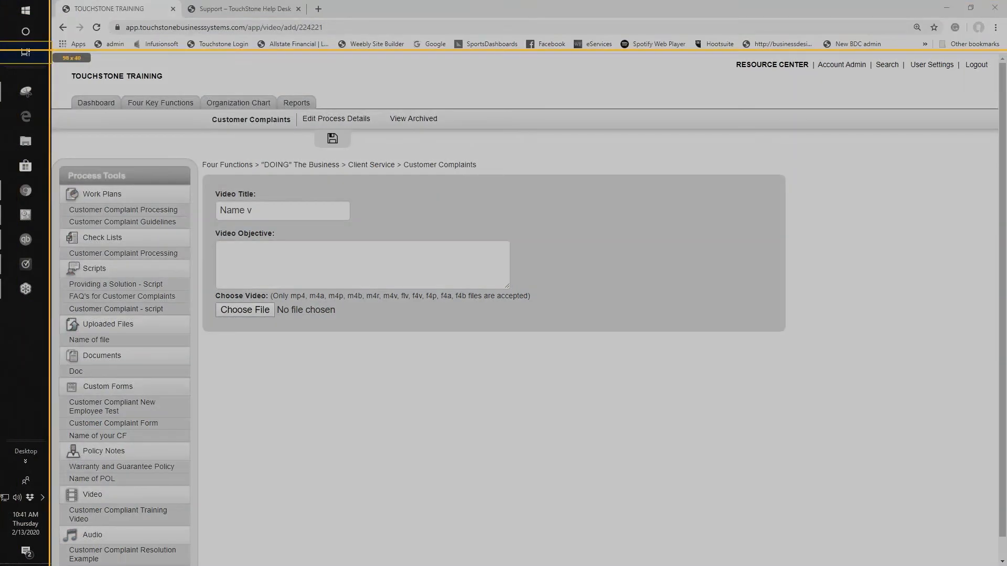
left_click_drag(49, 47, 950, 544)
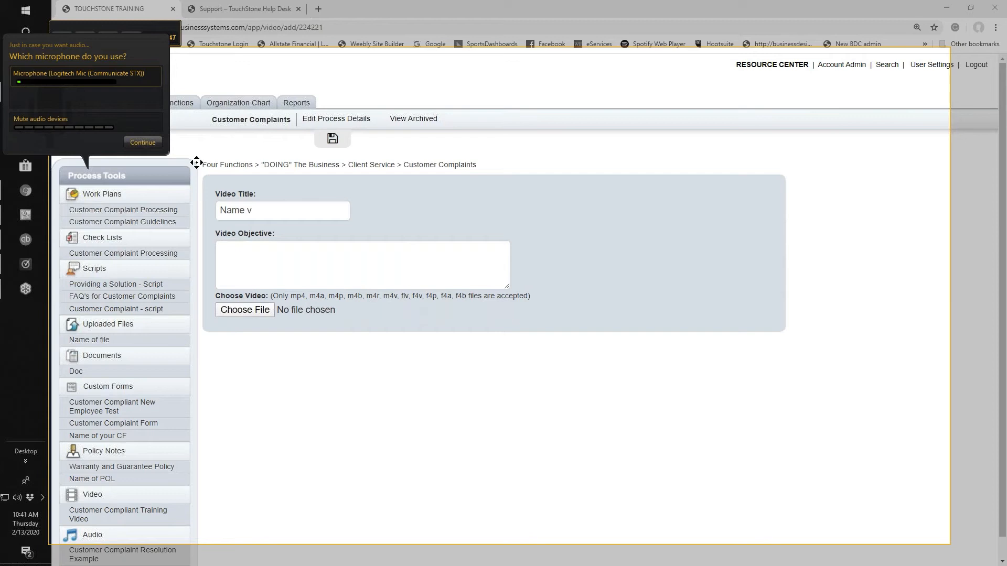
left_click(142, 141)
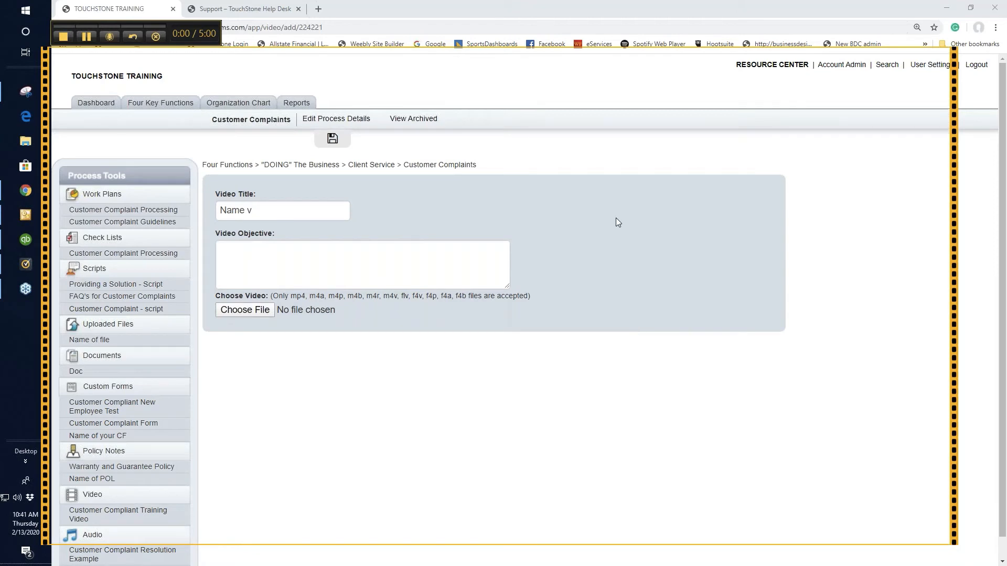
Record the Customer Compliant Training Video page and the Customer Complaint Processing work plan, and stop the capture
left_click(149, 514)
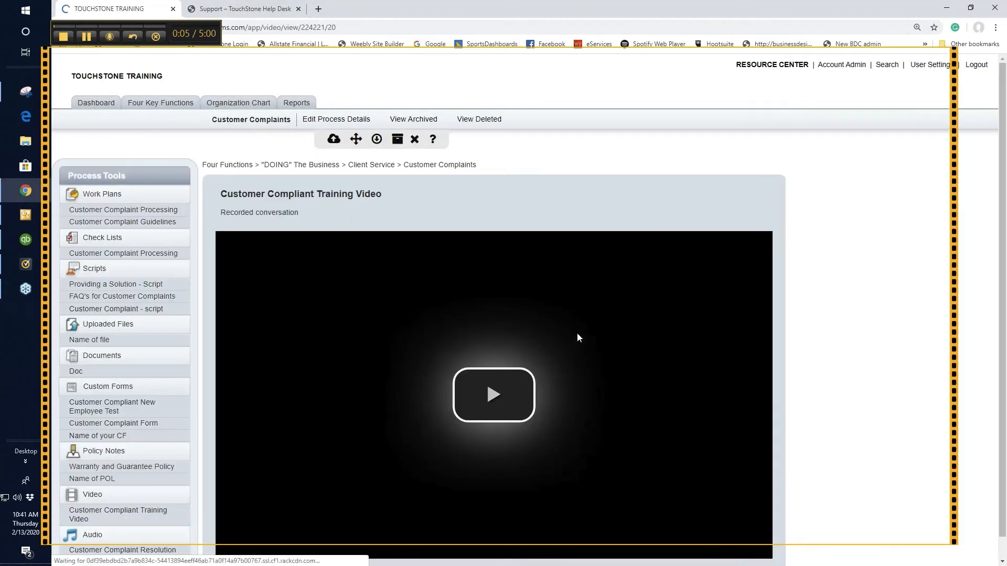
left_click(163, 212)
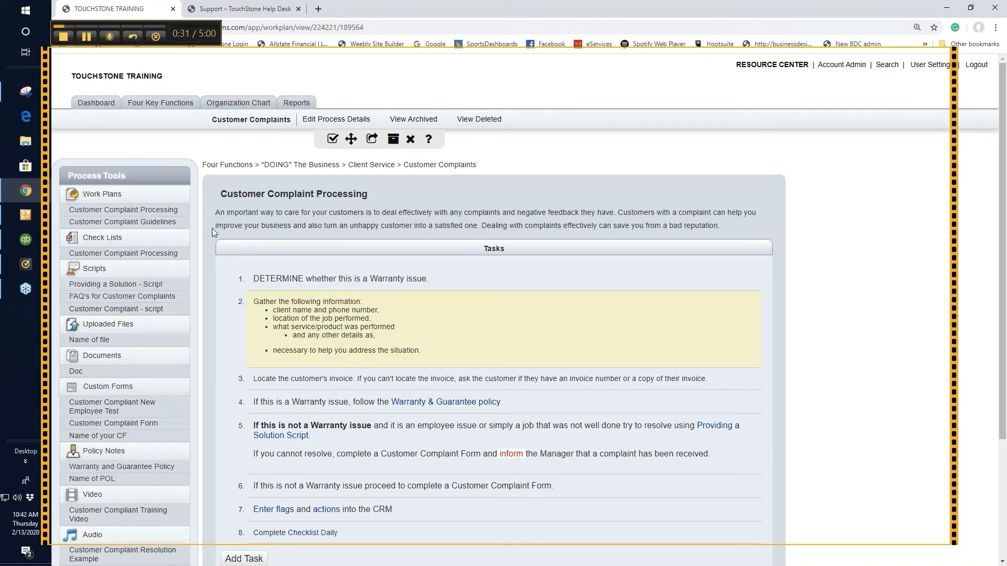
left_click(63, 37)
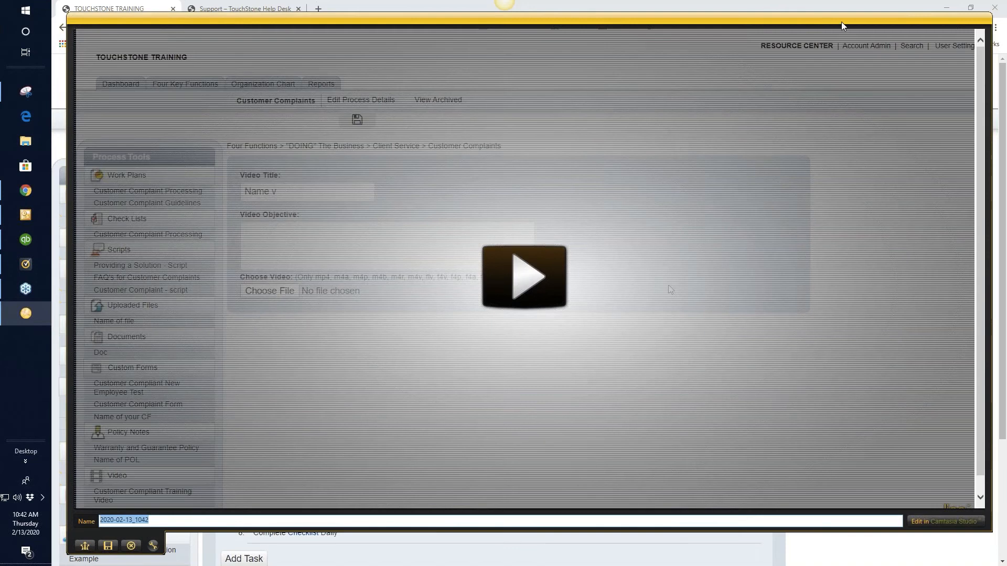
Reposition the capture preview, play the beginning of the recording, pause it and discard the capture
left_click_drag(831, 23, 696, 12)
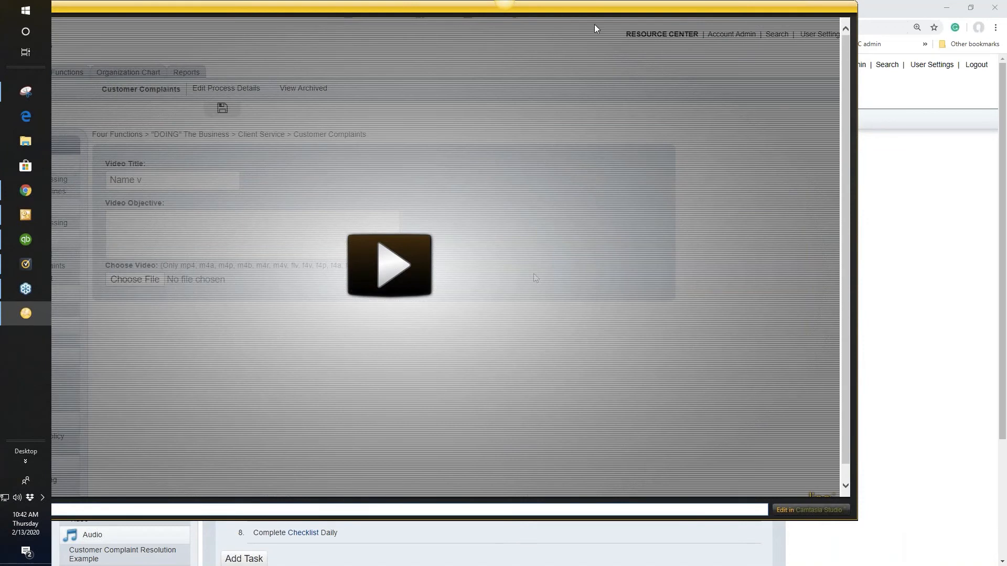
left_click_drag(594, 24, 743, 64)
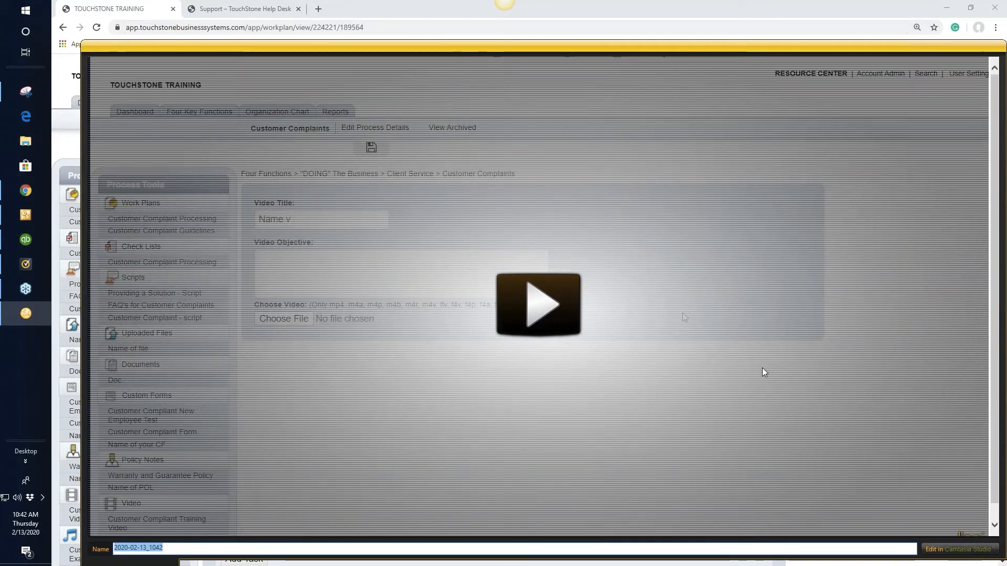
scroll(762, 368, "down", 1)
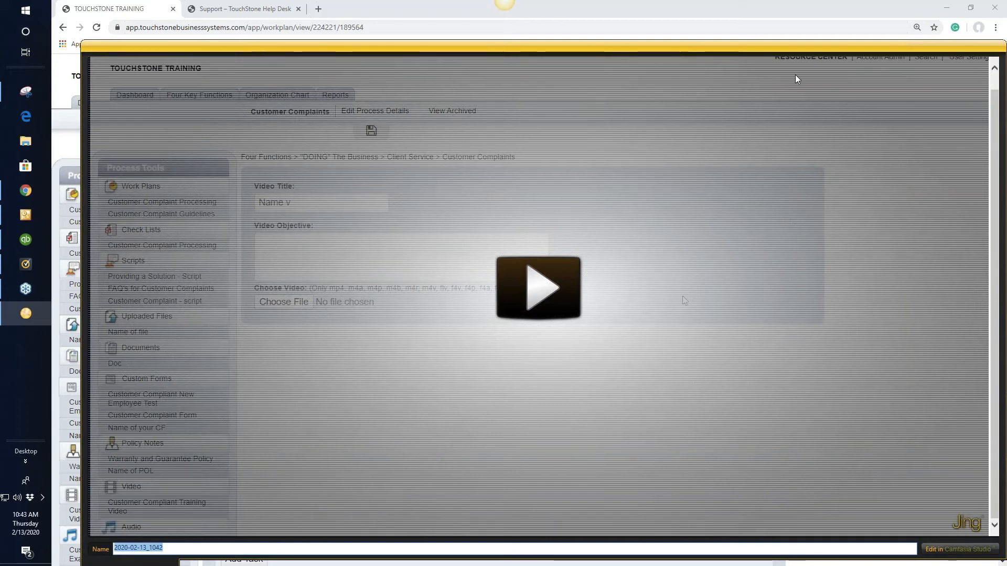
left_click_drag(778, 46, 763, 7)
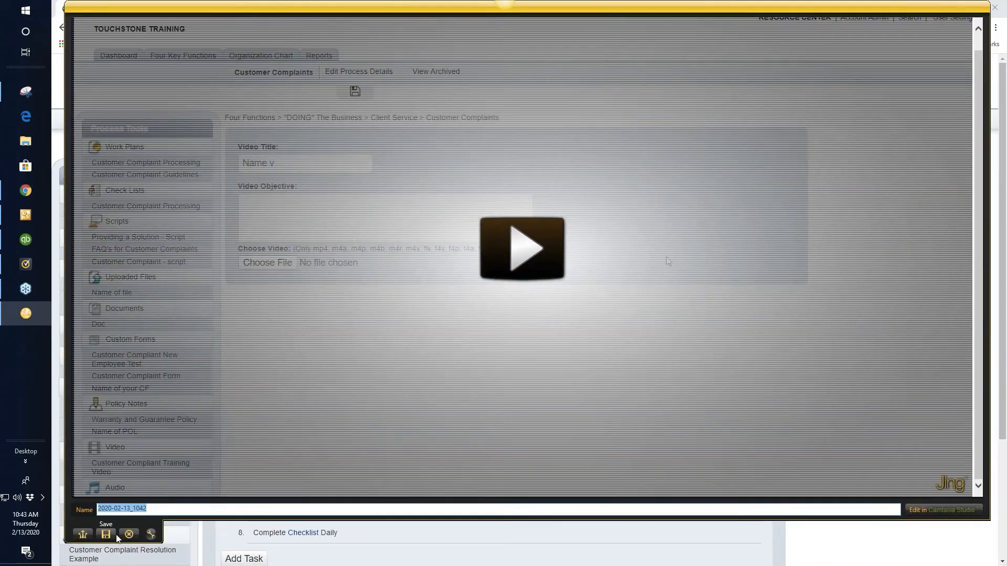
left_click(516, 249)
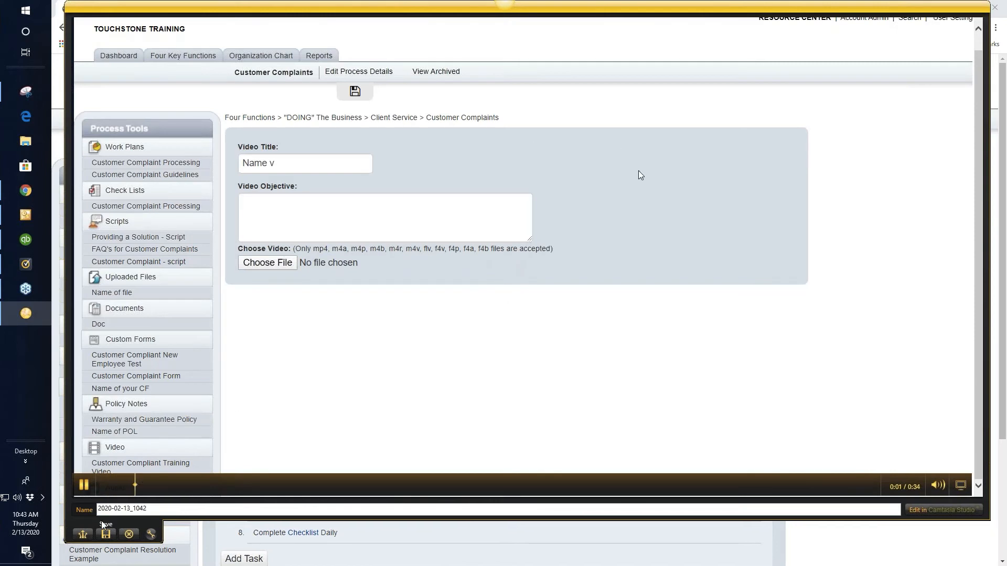
left_click(84, 486)
left_click(128, 534)
Open a blank video entry form and return to the Customer Compliant Training Video as a completed example
scroll(91, 341, "down", 3)
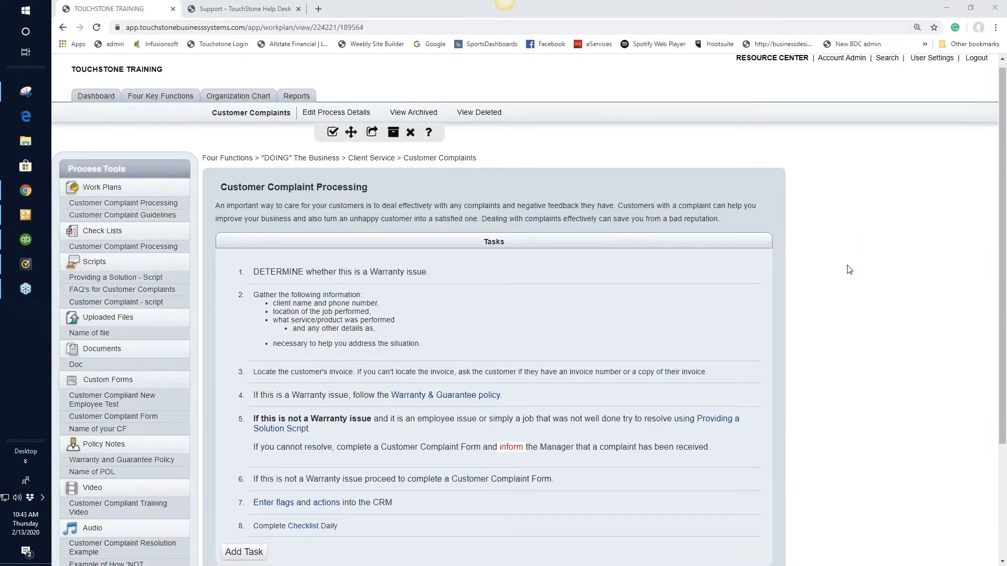
left_click(92, 338)
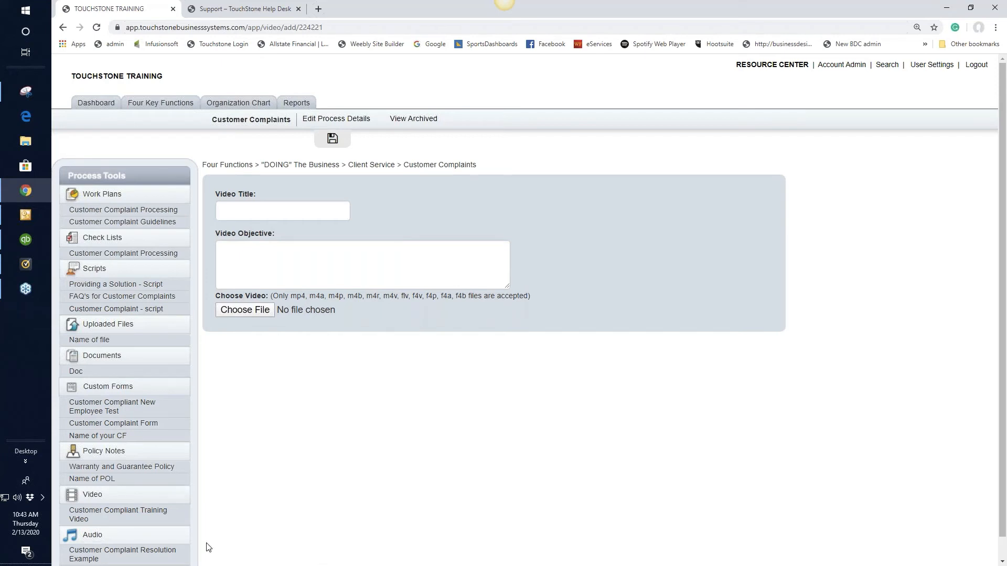
left_click(133, 514)
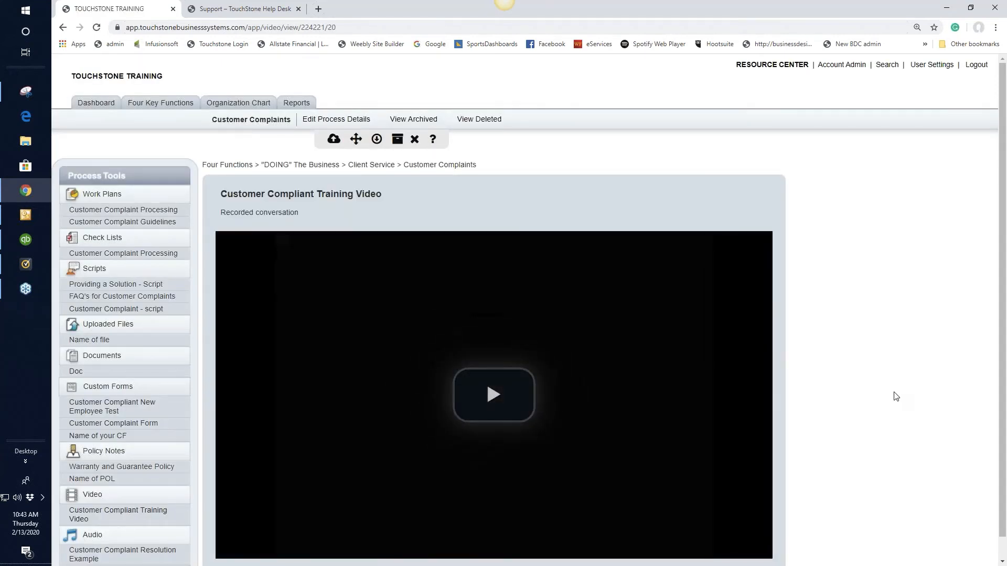
scroll(890, 401, "down", 1)
scroll(890, 401, "down", 1)
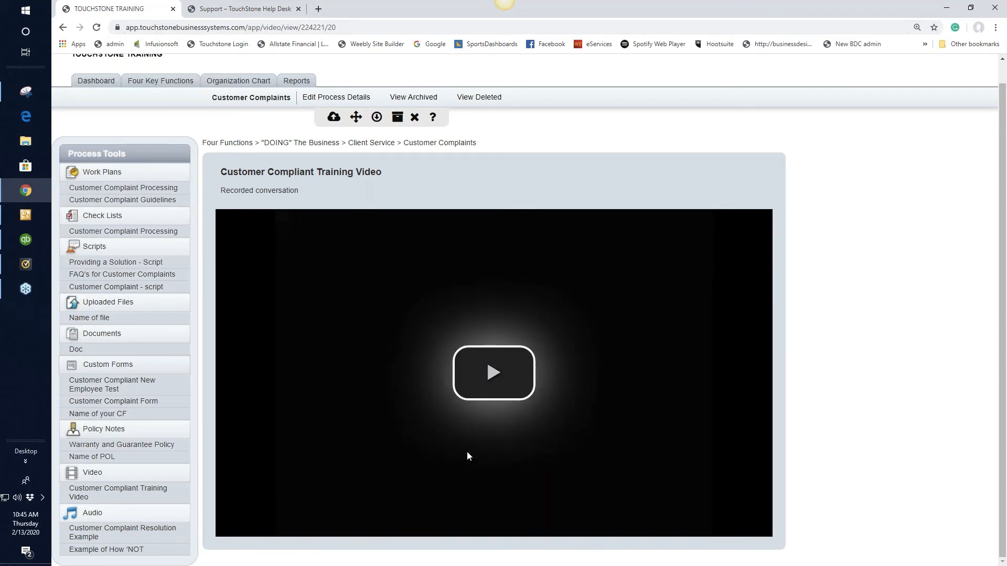
Open a blank audio entry form for the Customer Complaints process
left_click(96, 518)
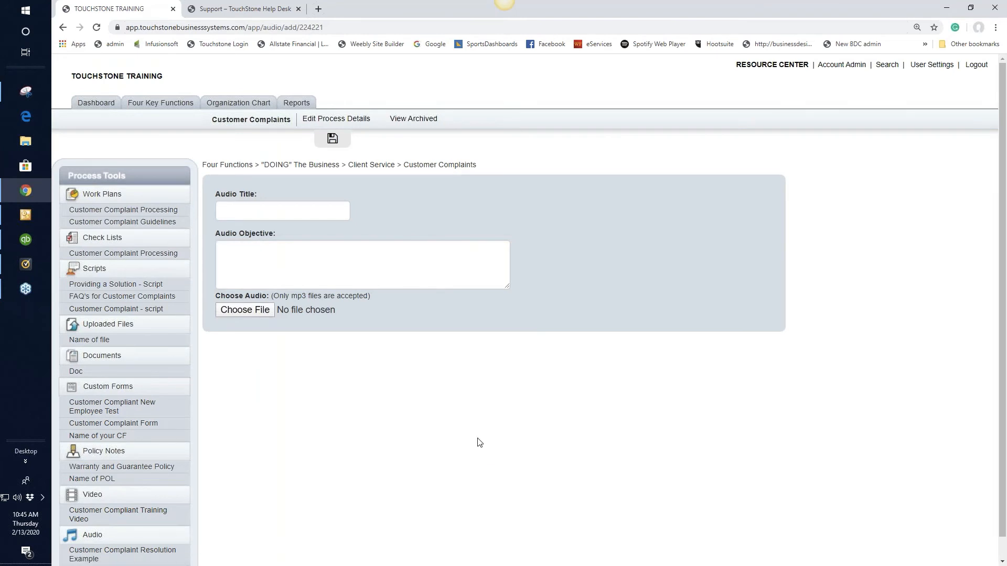
scroll(612, 455, "down", 1)
scroll(613, 455, "up", 1)
View the audio entries "Customer Complaint Resolution Example" and "Example of How 'NOT" as samples
scroll(621, 434, "down", 1)
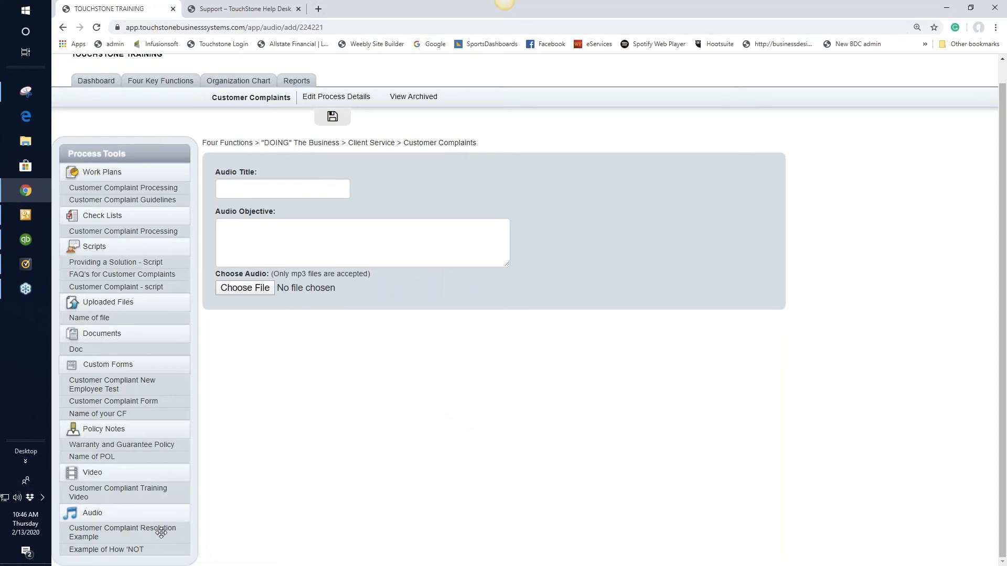
left_click(138, 534)
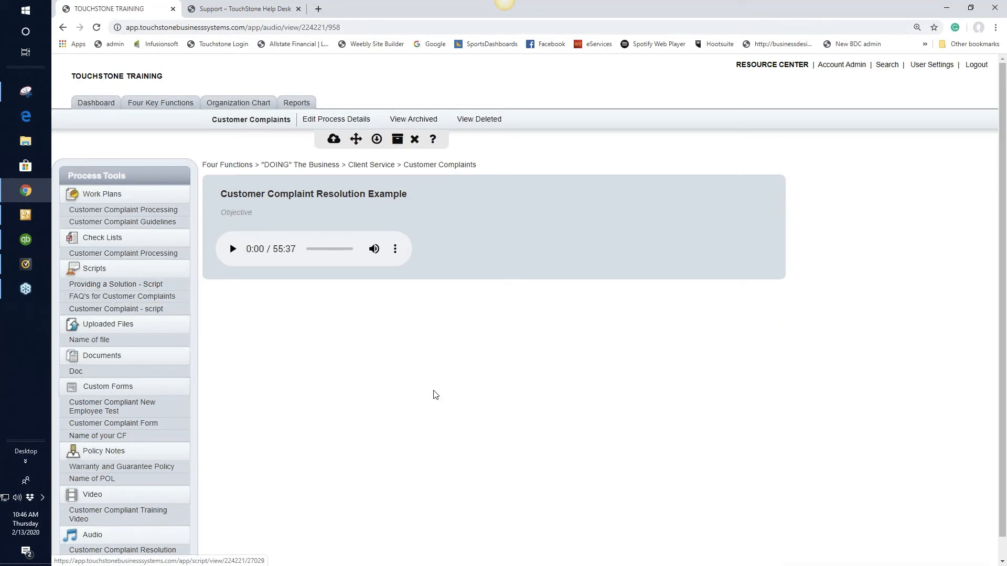
scroll(441, 395, "down", 1)
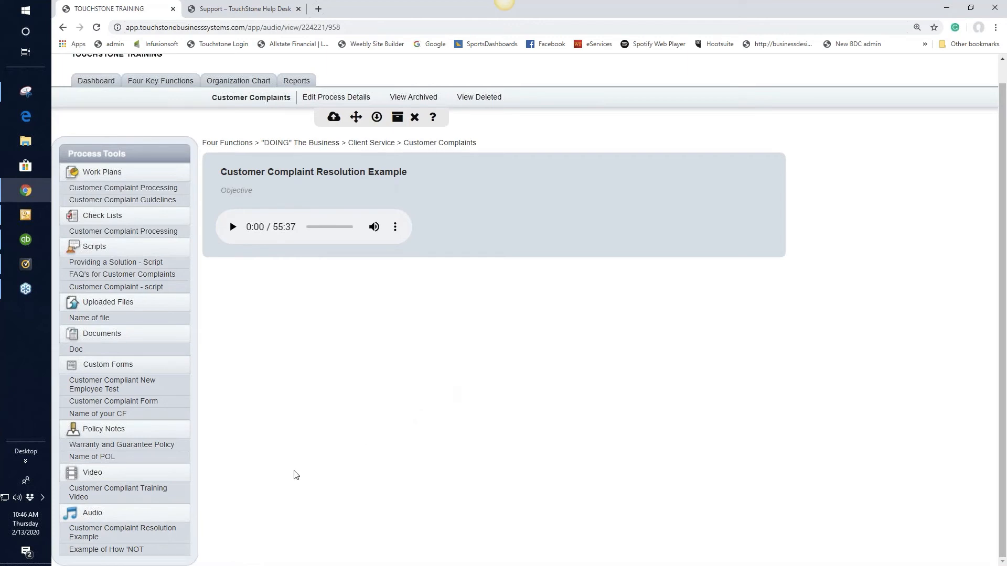
left_click(114, 550)
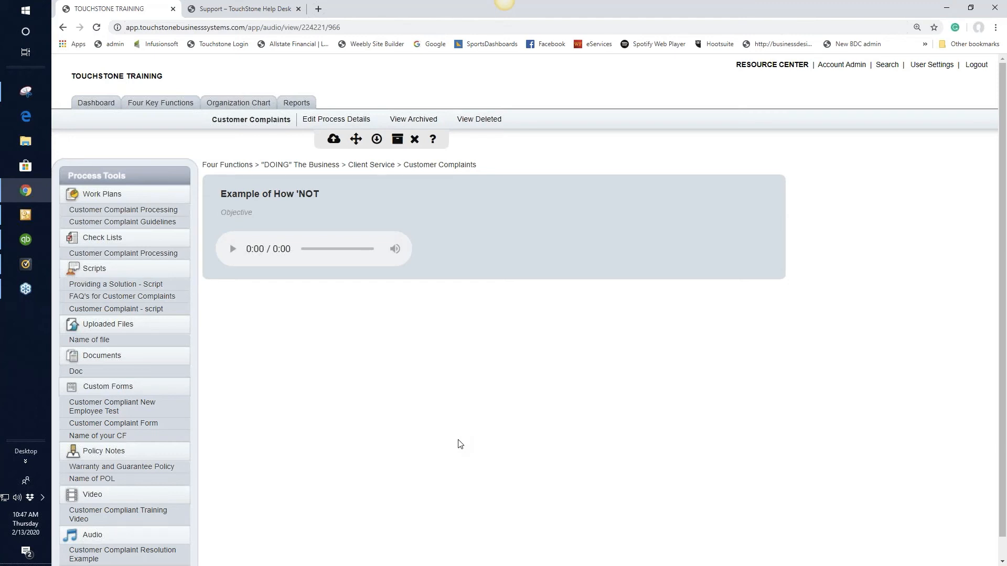
scroll(458, 443, "down", 1)
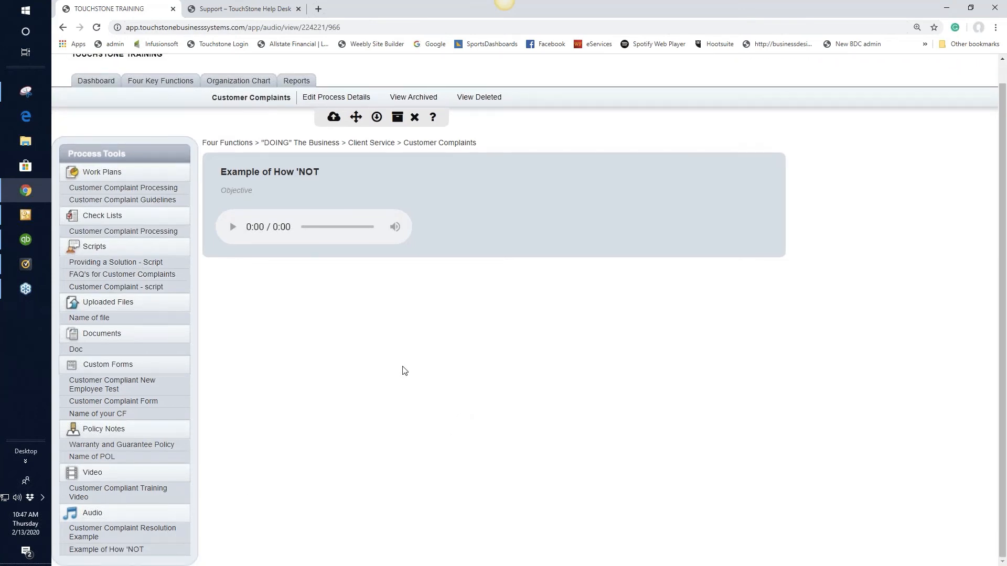
scroll(684, 358, "up", 1)
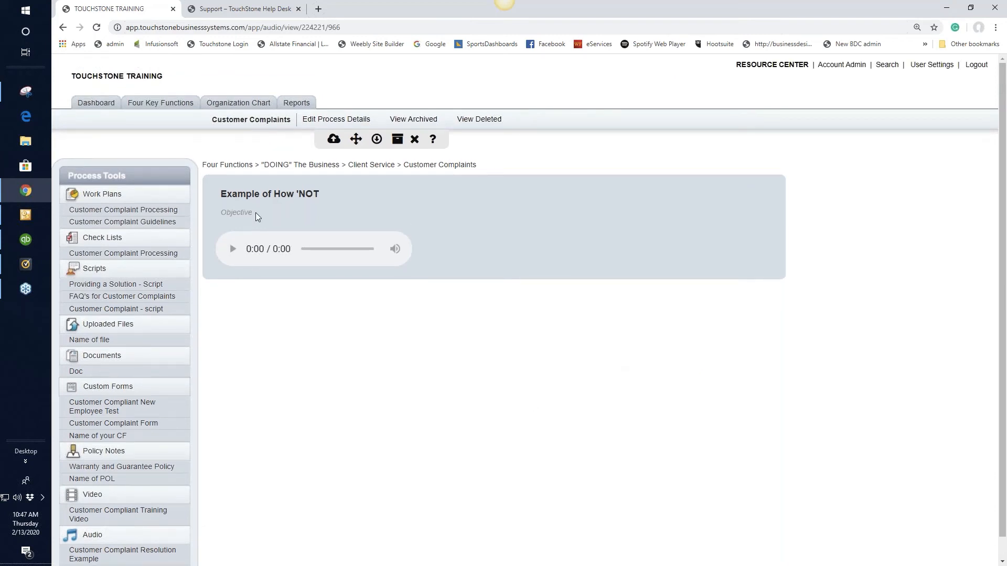
View the organization chart from the dashboard and open the Customer Service control panel
left_click(96, 108)
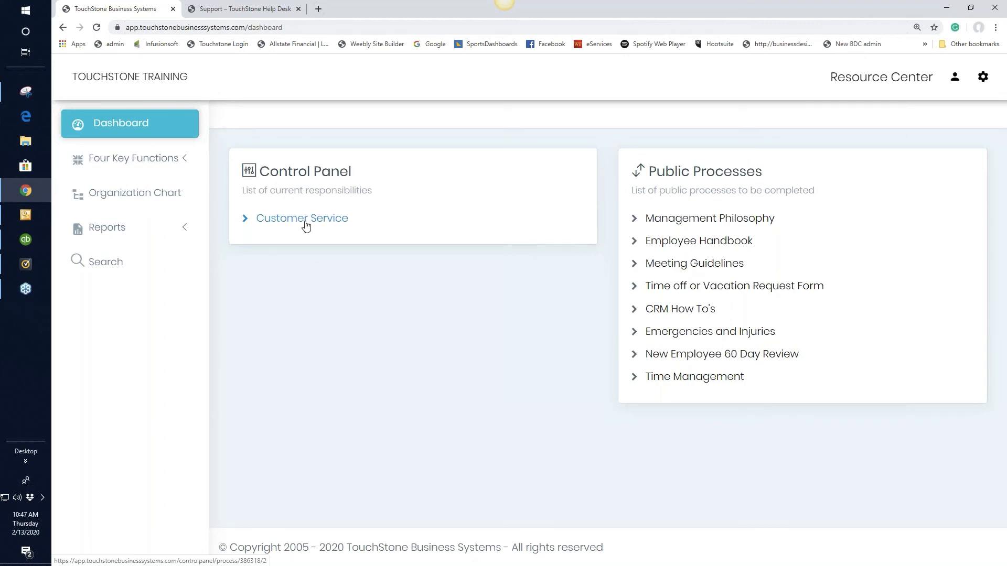
left_click(137, 197)
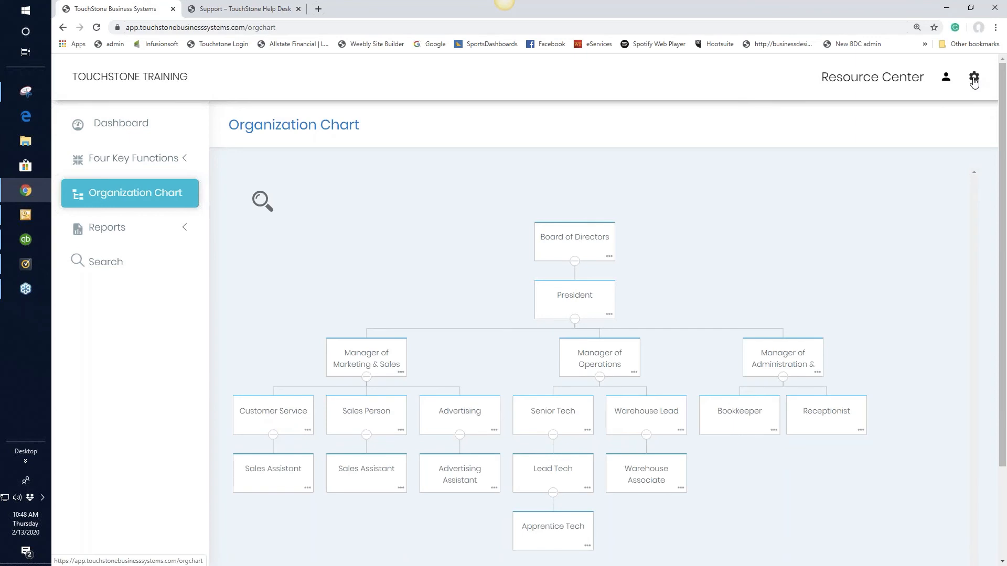
left_click(129, 127)
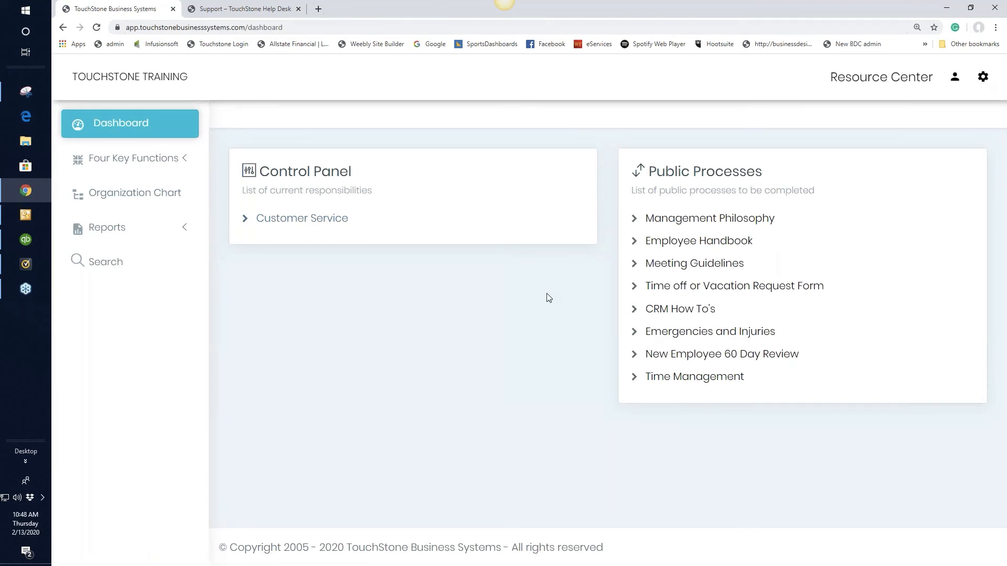
left_click(327, 222)
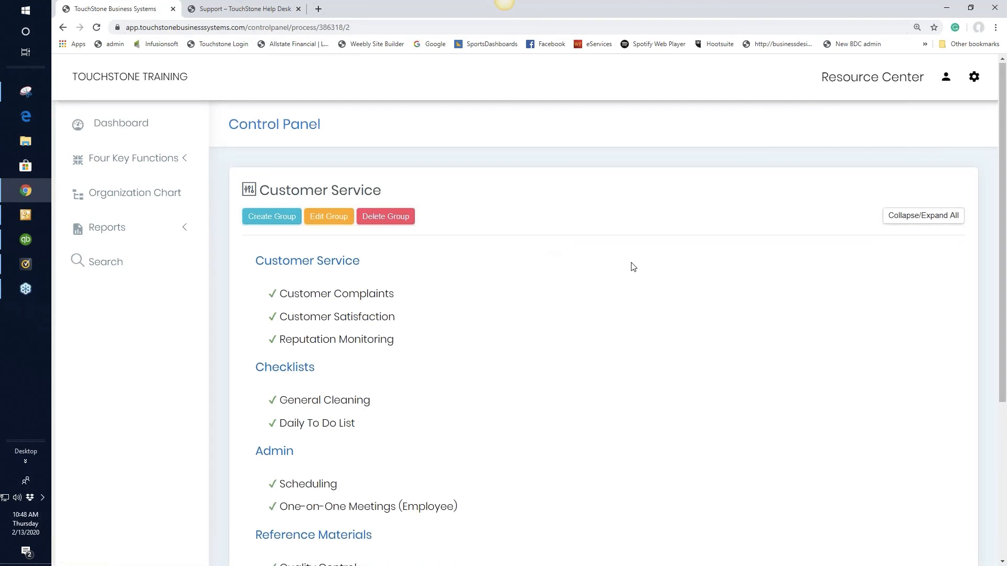
Move the Production Changes process from the Reference Materials group into the Do Not Use group
scroll(649, 270, "down", 1)
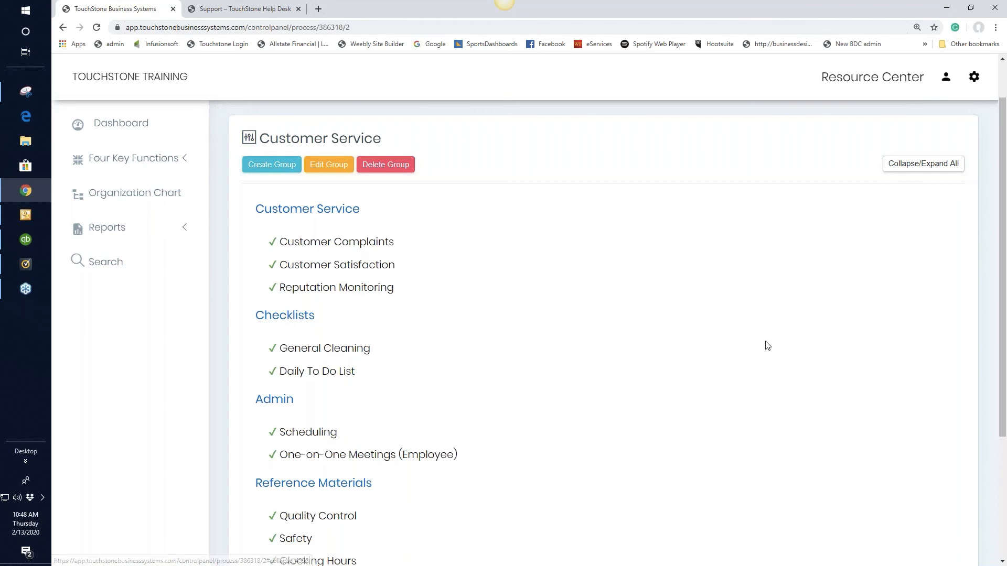
scroll(764, 344, "down", 2)
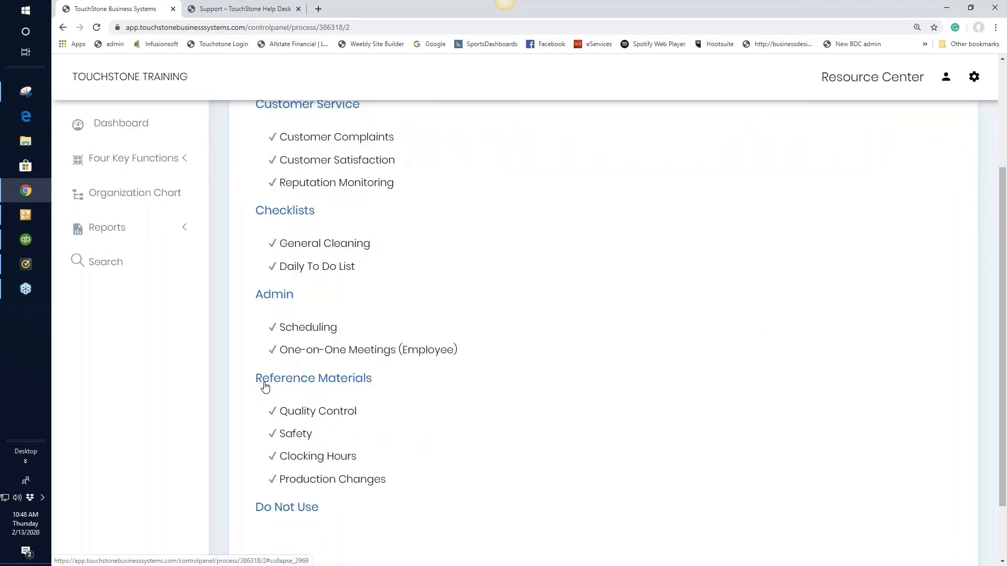
scroll(558, 388, "down", 2)
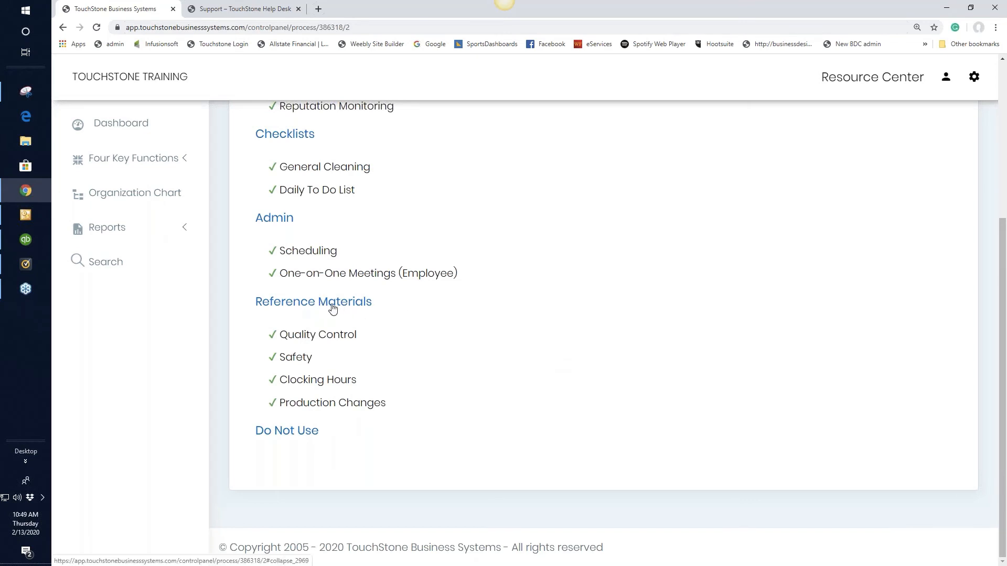
scroll(577, 297, "up", 3)
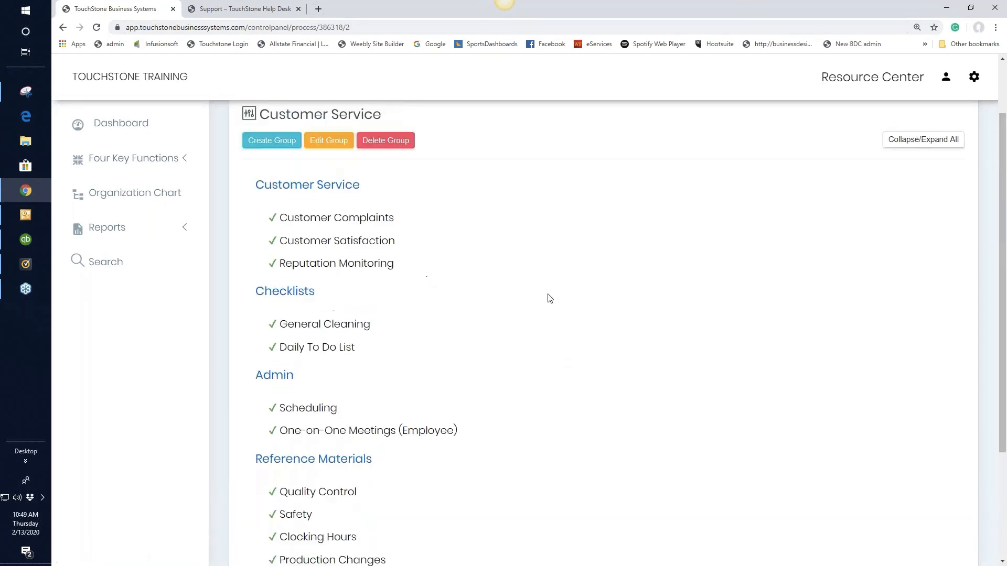
mouse_move(342, 189)
left_mouse_down()
mouse_move(330, 232)
mouse_move(338, 299)
mouse_move(315, 189)
mouse_move(349, 190)
left_mouse_up()
scroll(556, 242, "down", 3)
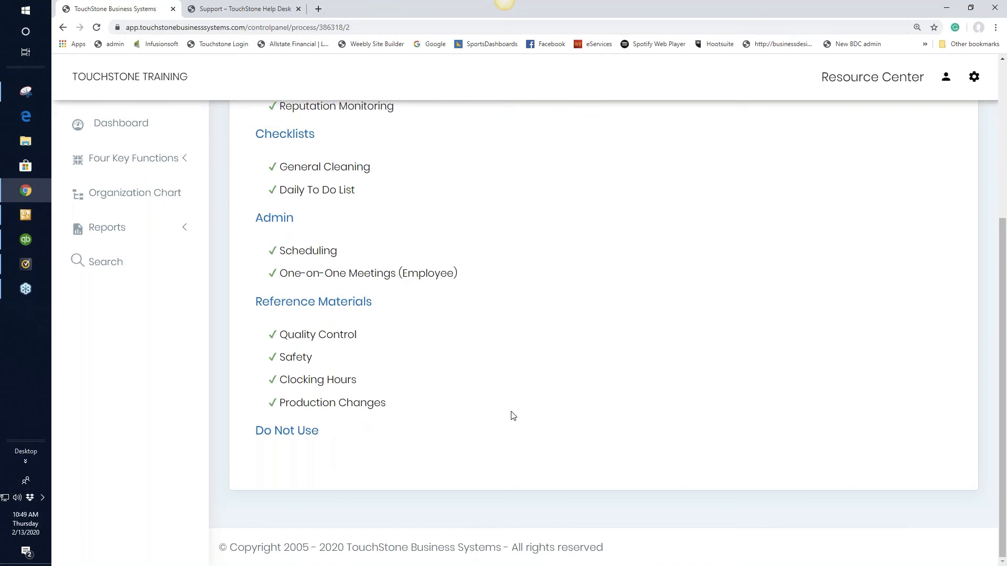
left_click_drag(367, 404, 365, 463)
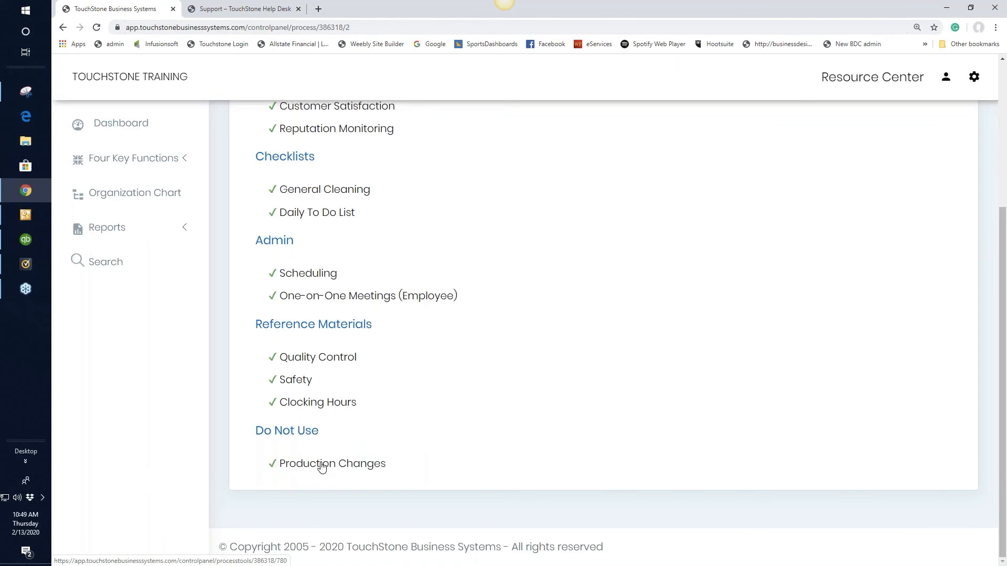
Open the Customer Complaints process from the Customer Service group of the control panel
scroll(753, 401, "up", 2)
scroll(753, 402, "up", 2)
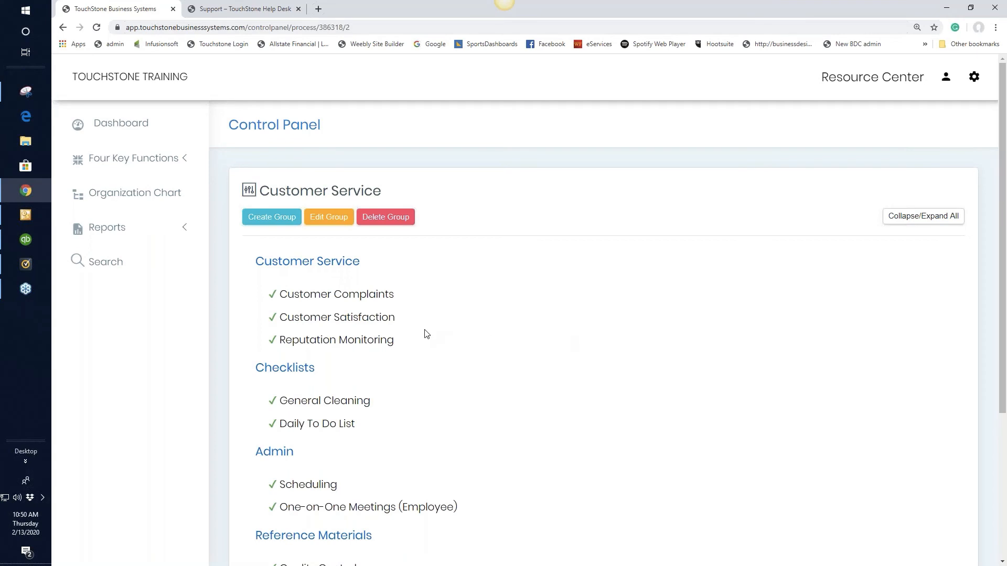
left_click(360, 302)
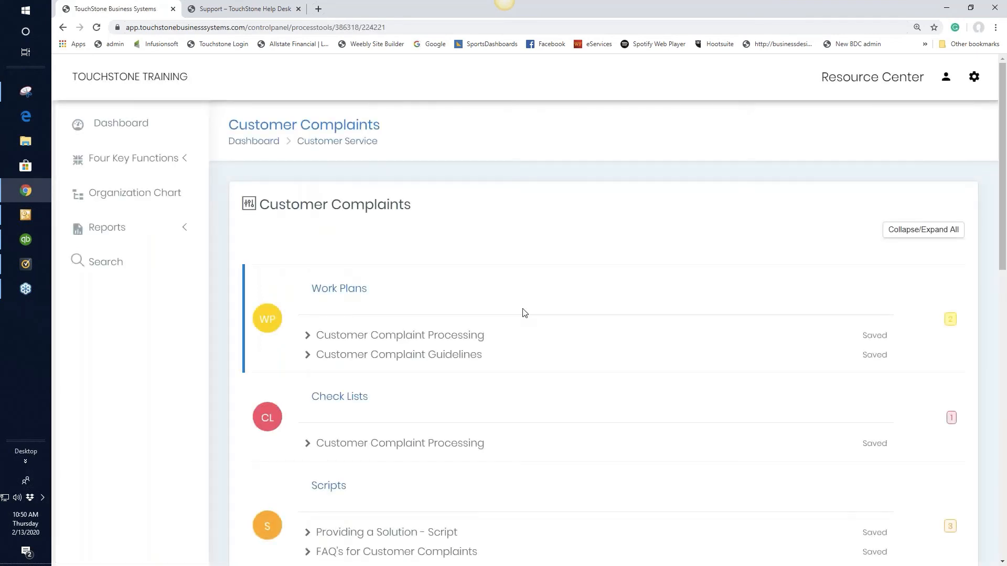
Open the Customer Complaint Processing work plan and save a completed copy as "done"
scroll(555, 310, "down", 2)
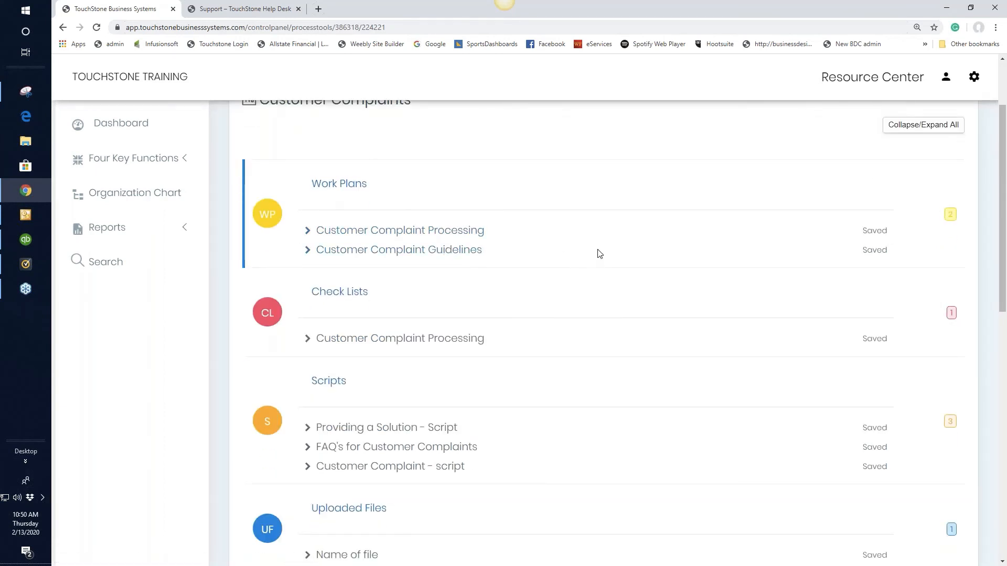
left_click(446, 236)
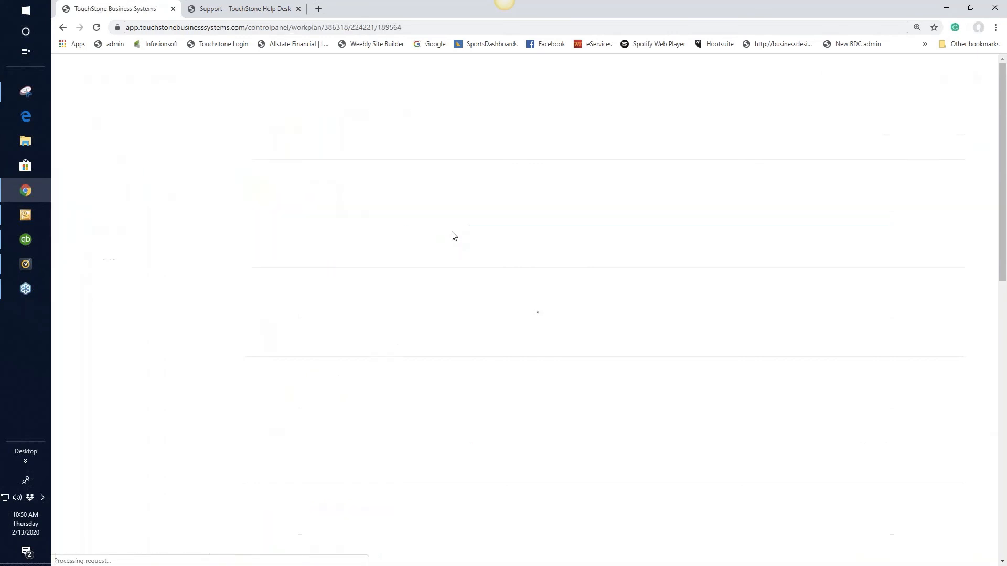
scroll(657, 349, "down", 2)
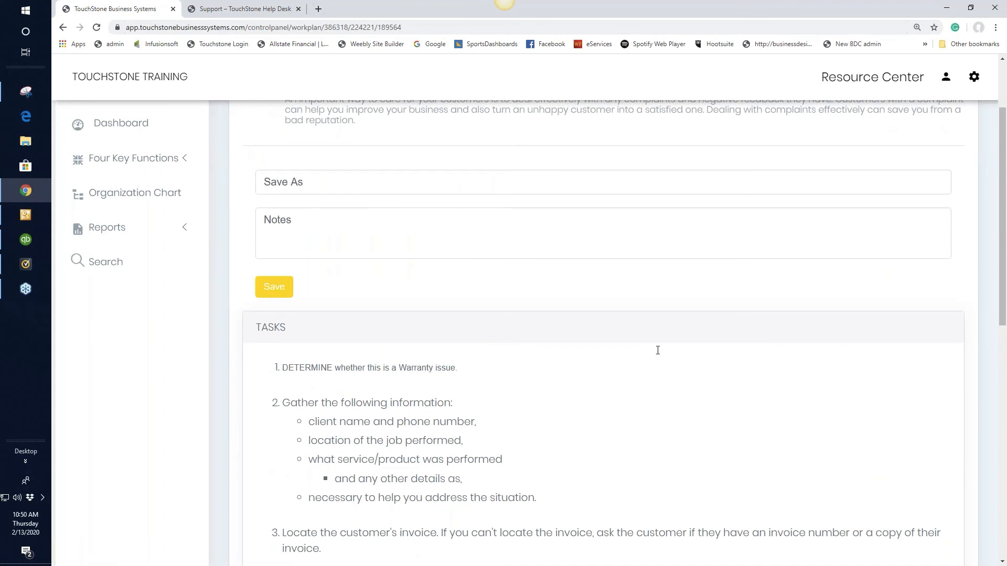
scroll(659, 355, "up", 2)
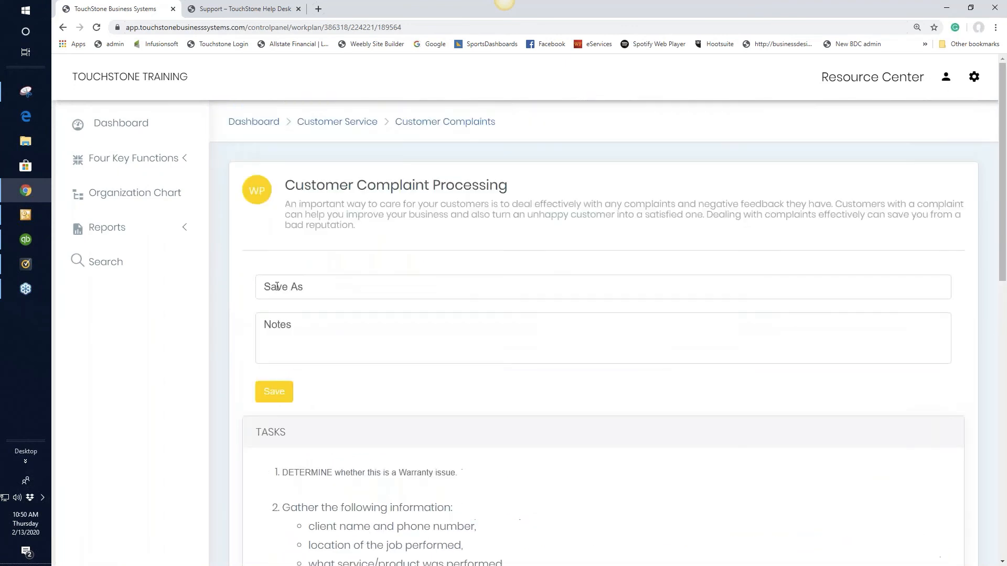
left_click(277, 286)
type("done")
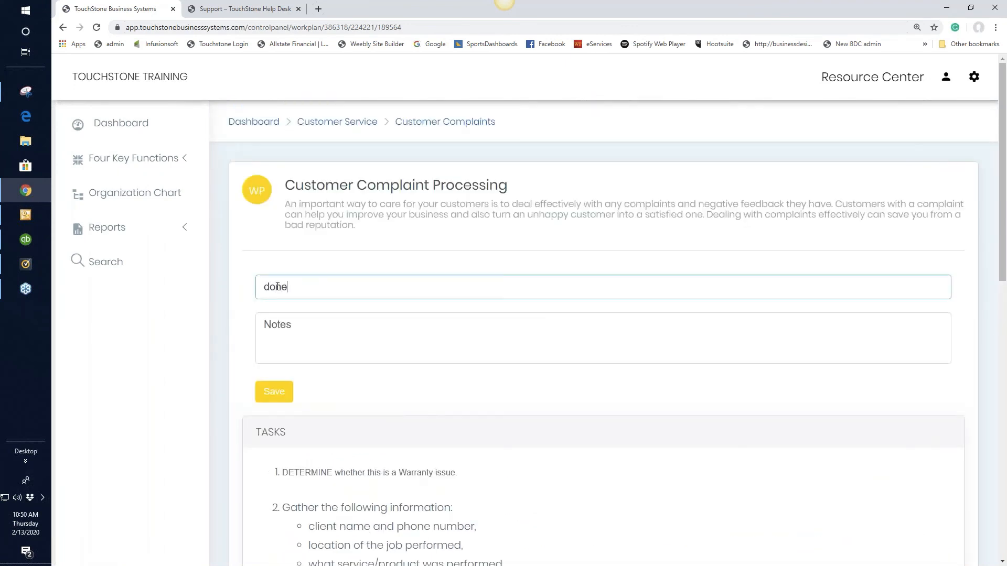
left_click(275, 394)
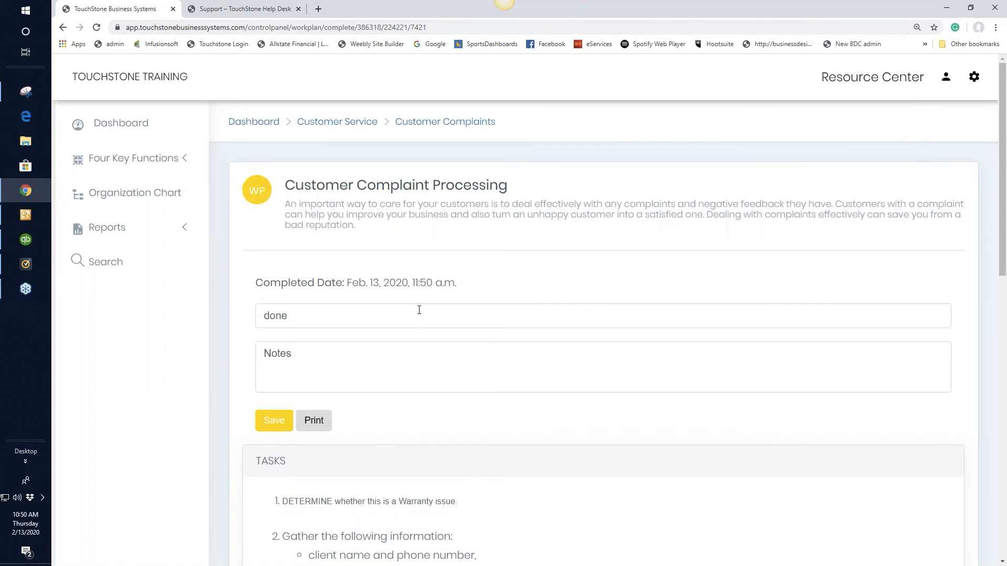
Open the Customer Complaint Processing checklist from the Customer Complaints process and enter a person's full name as its save name
left_click(422, 125)
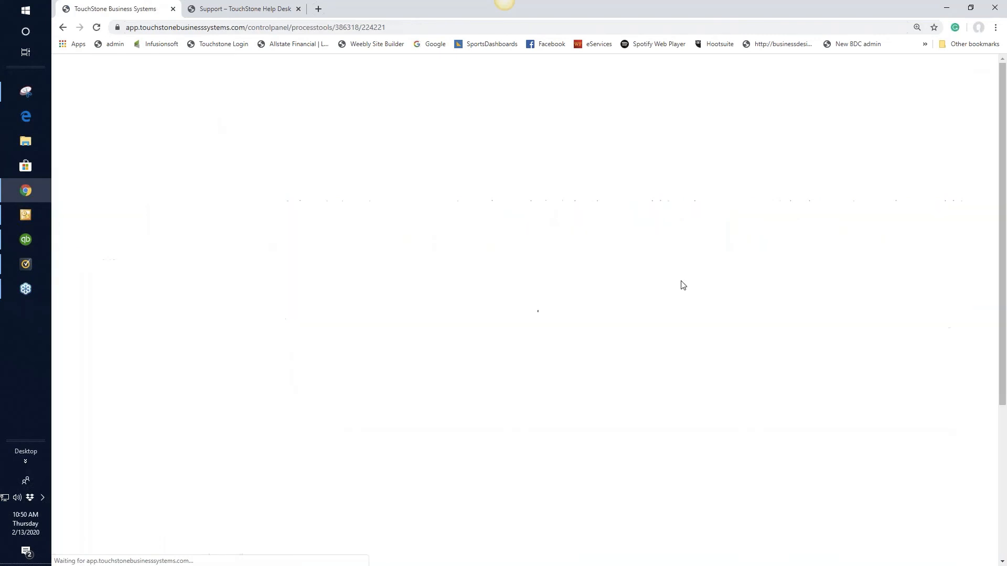
scroll(673, 283, "down", 1)
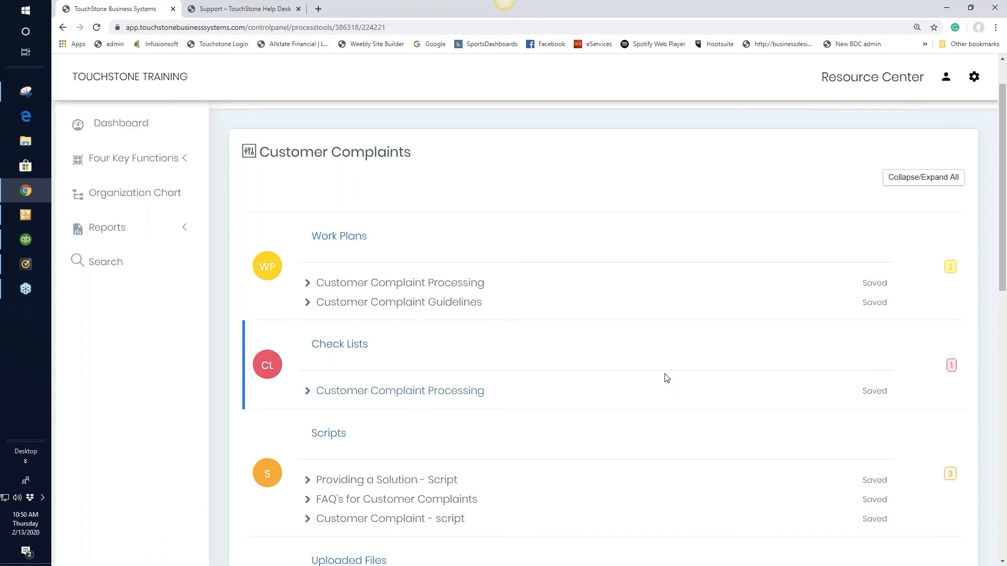
left_click(416, 396)
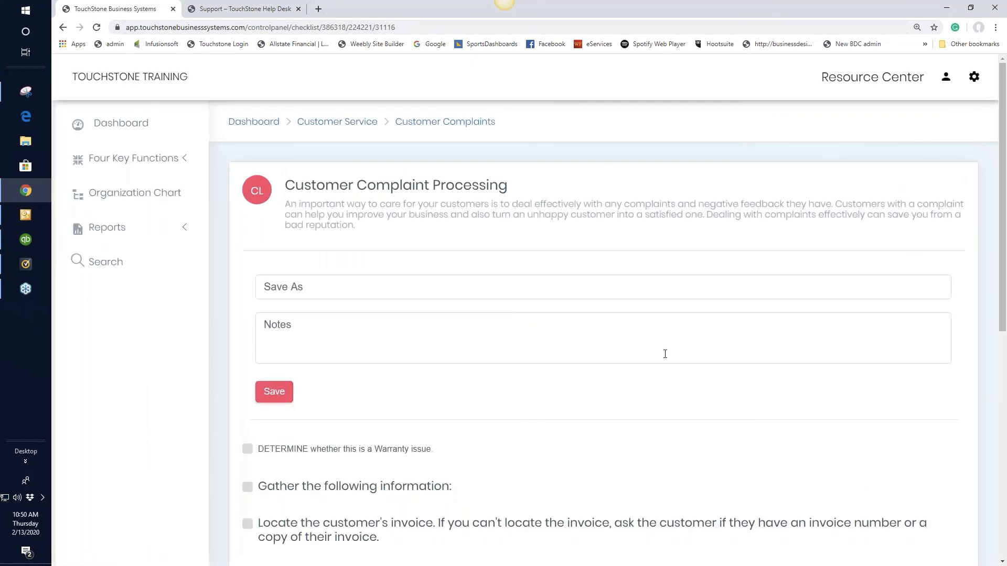
left_click(308, 288)
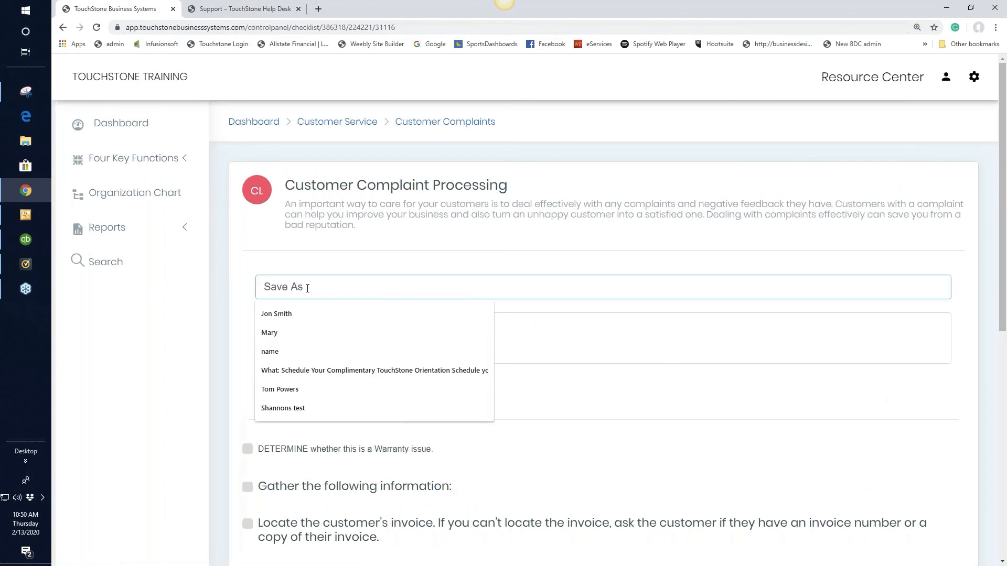
left_click(294, 315)
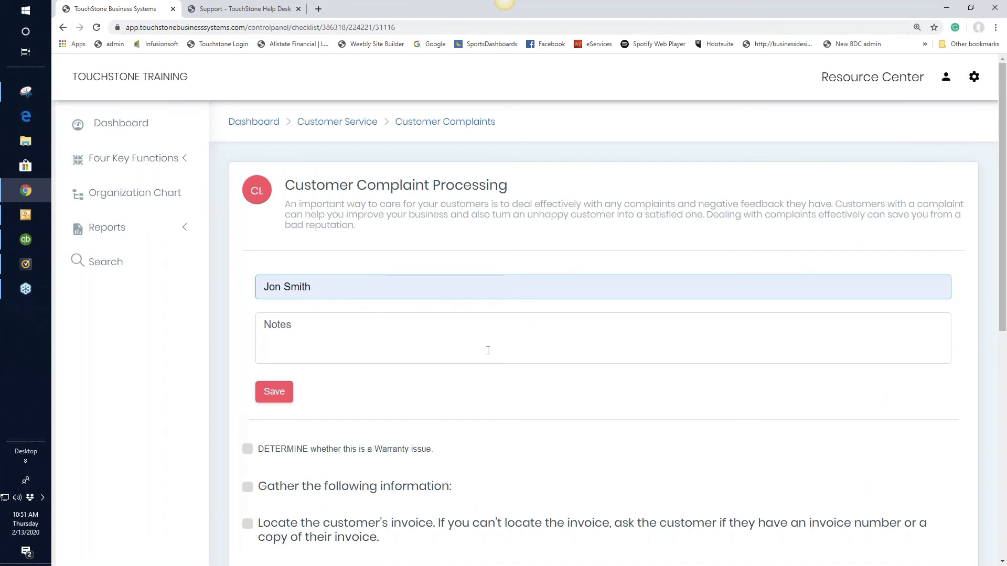
Tick the first four checklist items, through following the Warranty & Guarantee policy, and save the completed checklist
scroll(488, 350, "down", 1)
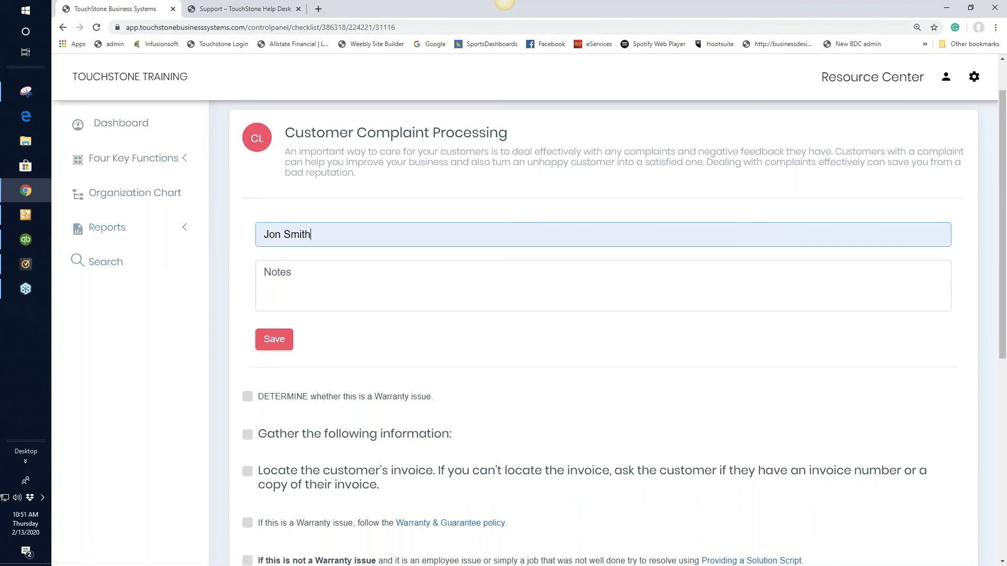
left_click(247, 397)
left_click(248, 436)
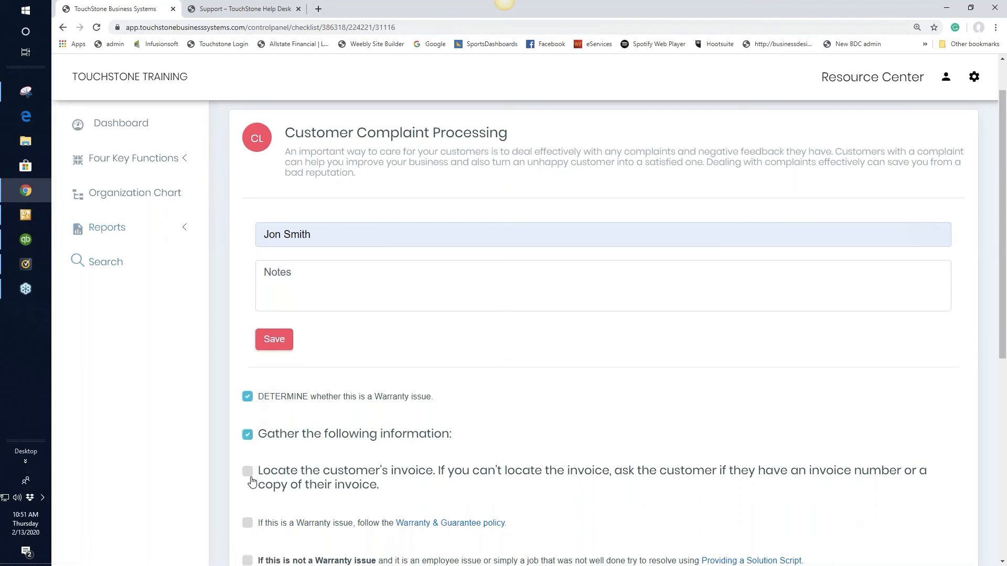
left_click(246, 471)
left_click(247, 523)
left_click(275, 340)
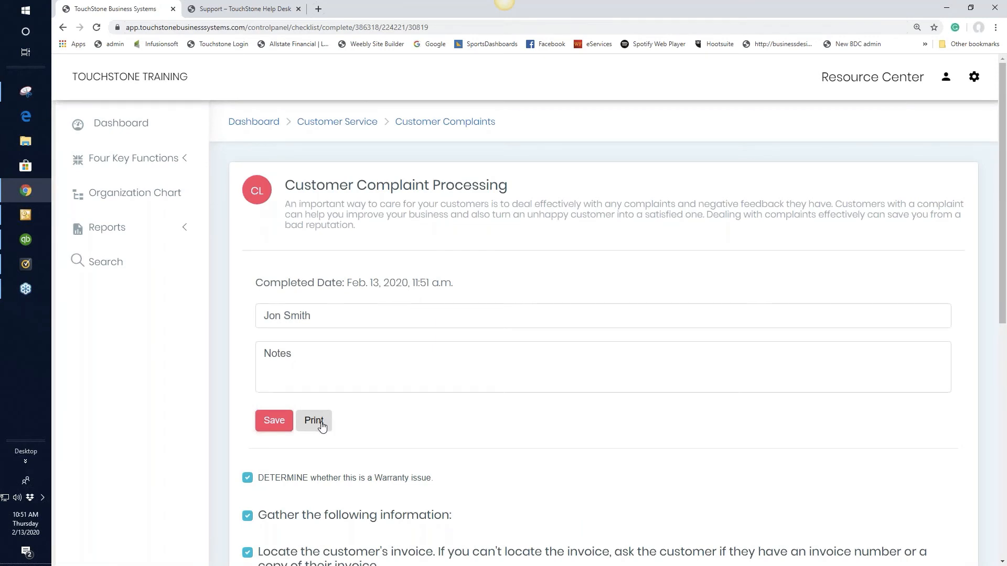
Return to the Customer Complaints process and open the Customer Compliant New Employee Test custom form
left_click(443, 126)
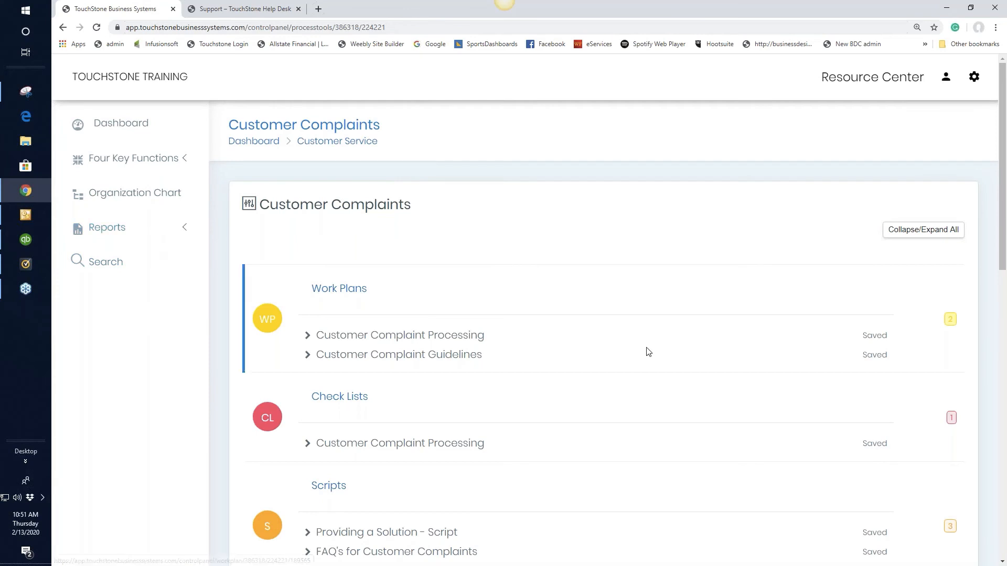
scroll(646, 345, "down", 1)
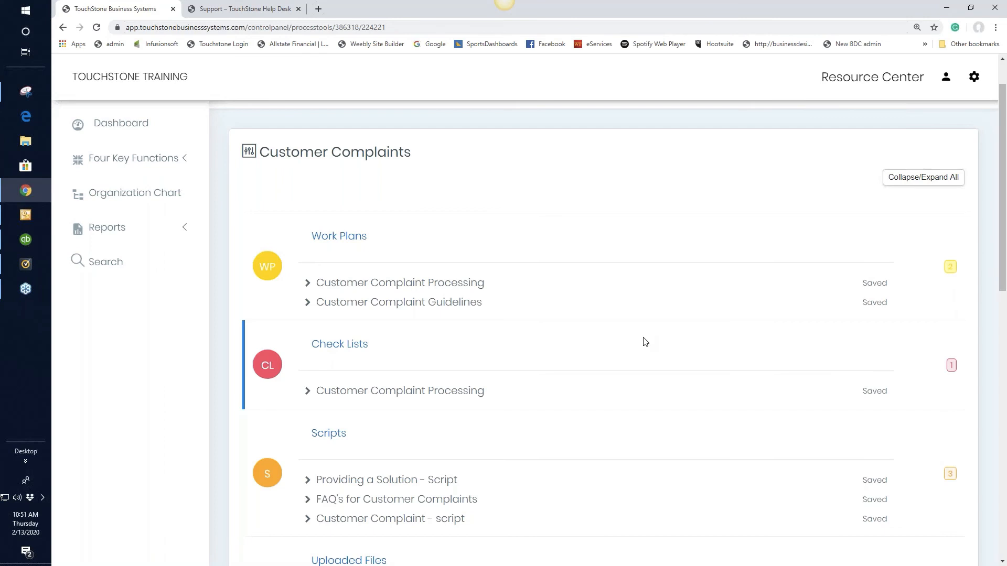
scroll(645, 341, "down", 2)
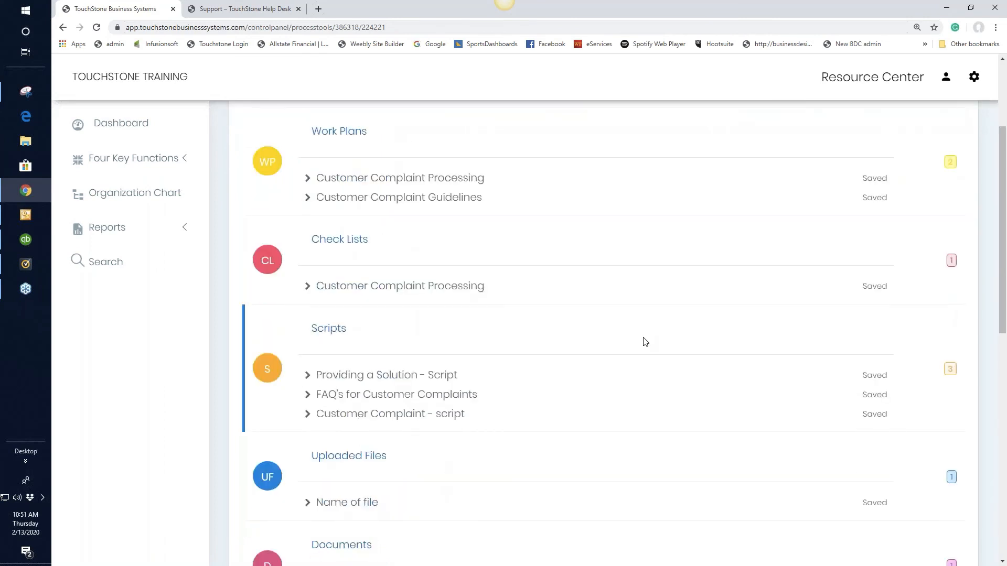
scroll(639, 337, "down", 5)
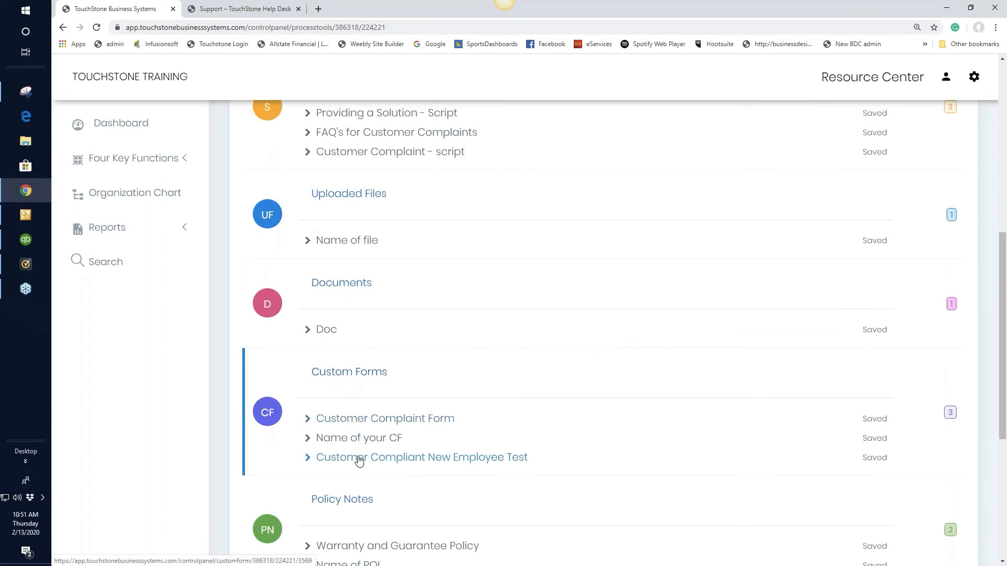
left_click(431, 464)
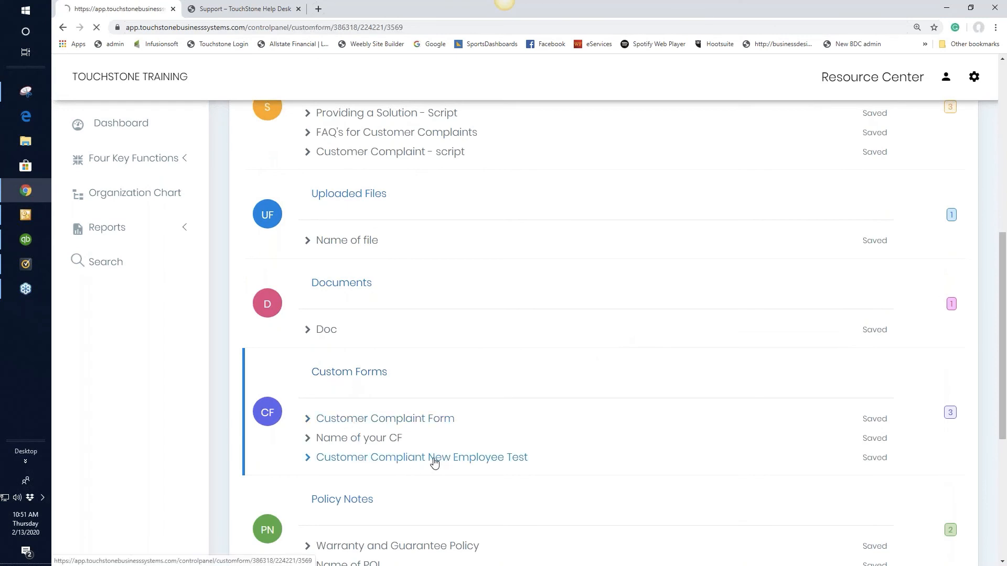
scroll(803, 390, "down", 3)
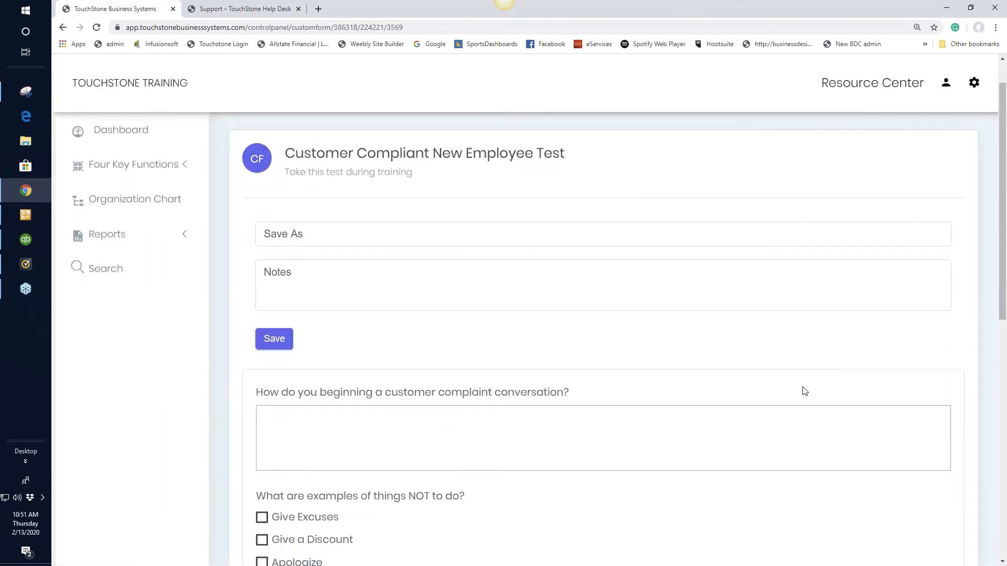
Enter "answer" for the first test question, tick Give Excuses and Give a Discount, and save the completed test
left_click(275, 308)
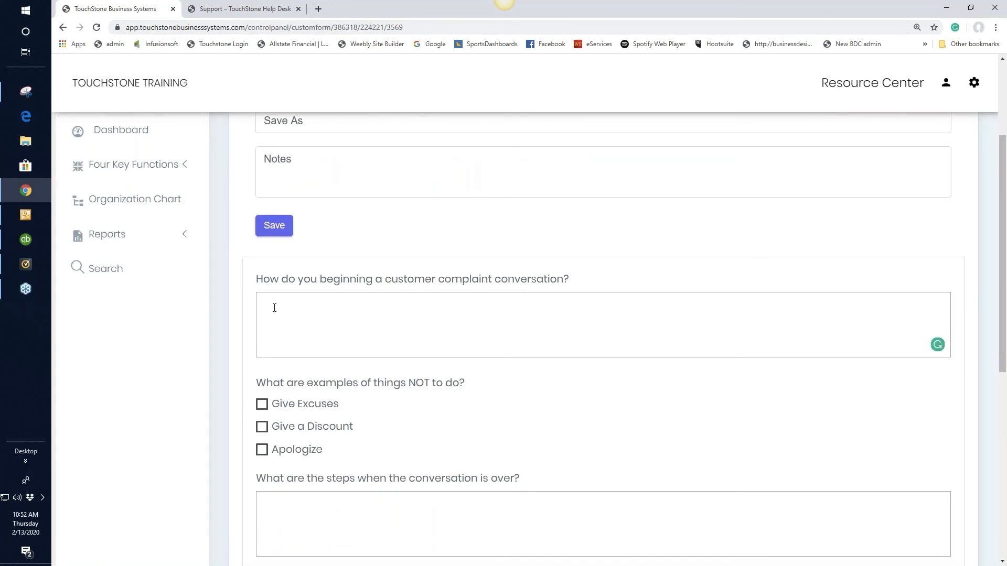
type("answer")
left_click(263, 407)
left_click(262, 428)
scroll(627, 386, "down", 3)
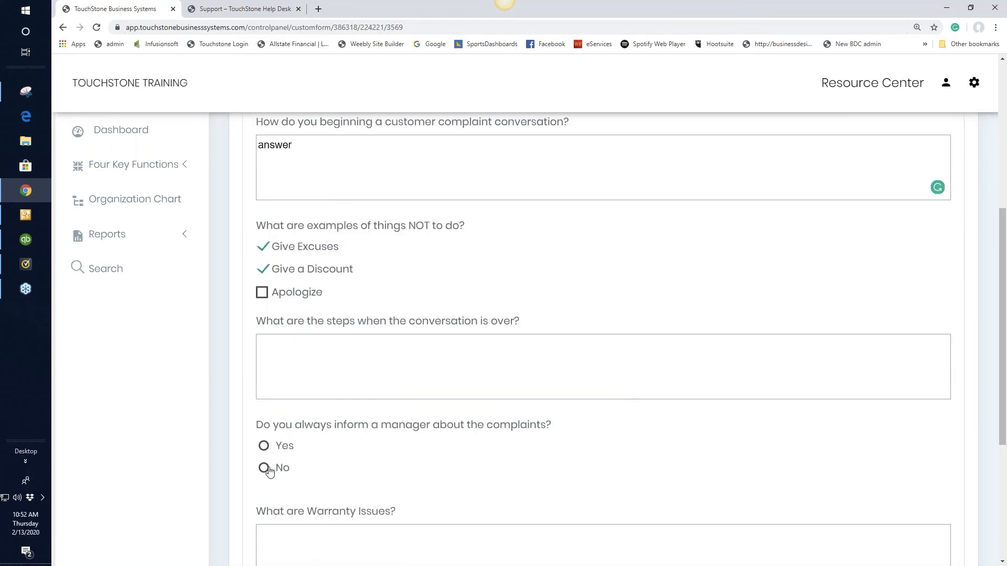
scroll(743, 440, "down", 2)
scroll(743, 441, "up", 7)
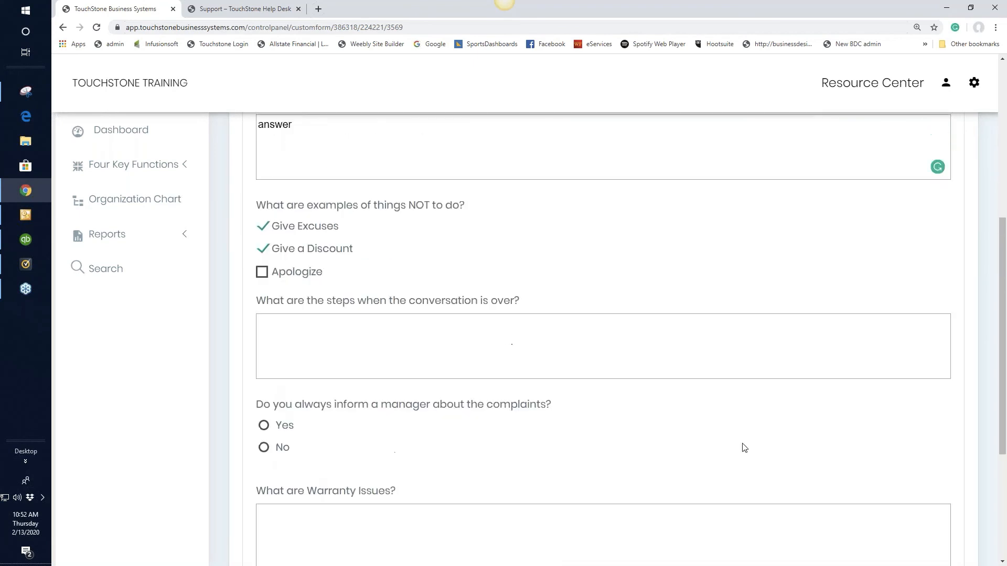
left_click(276, 330)
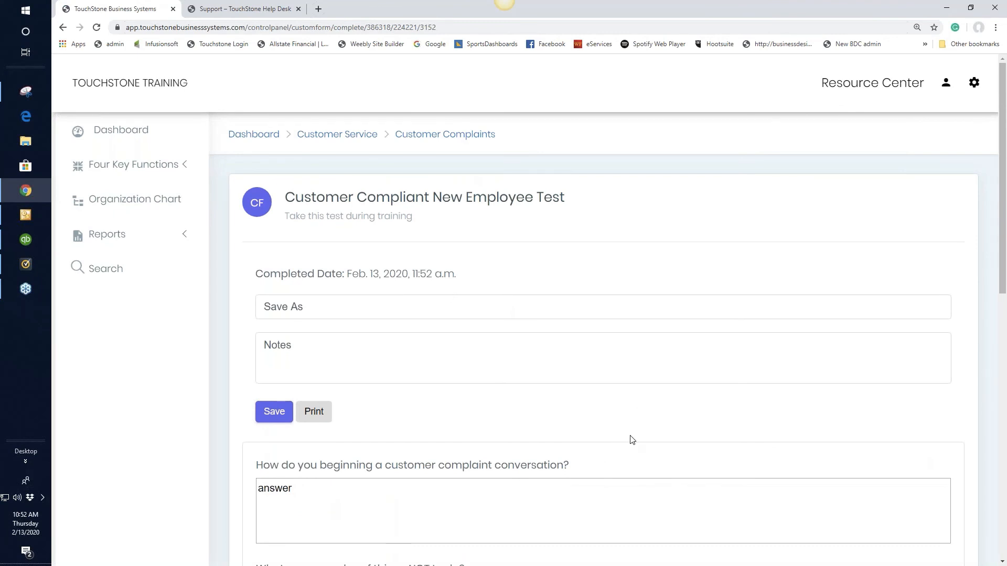
Return to the Customer Complaints process and look through its tools down to the Video section
left_click(450, 138)
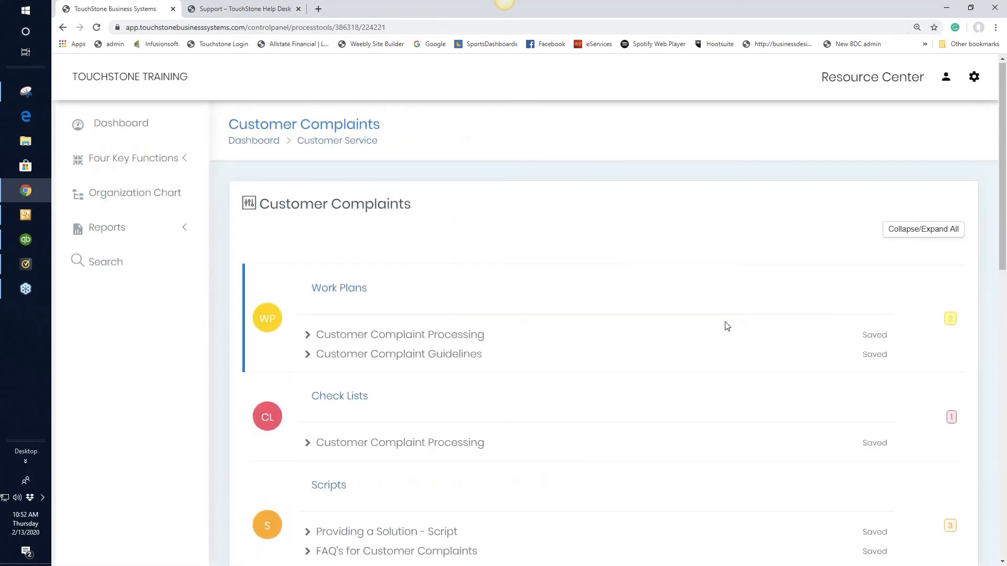
scroll(724, 272, "down", 3)
scroll(707, 286, "down", 6)
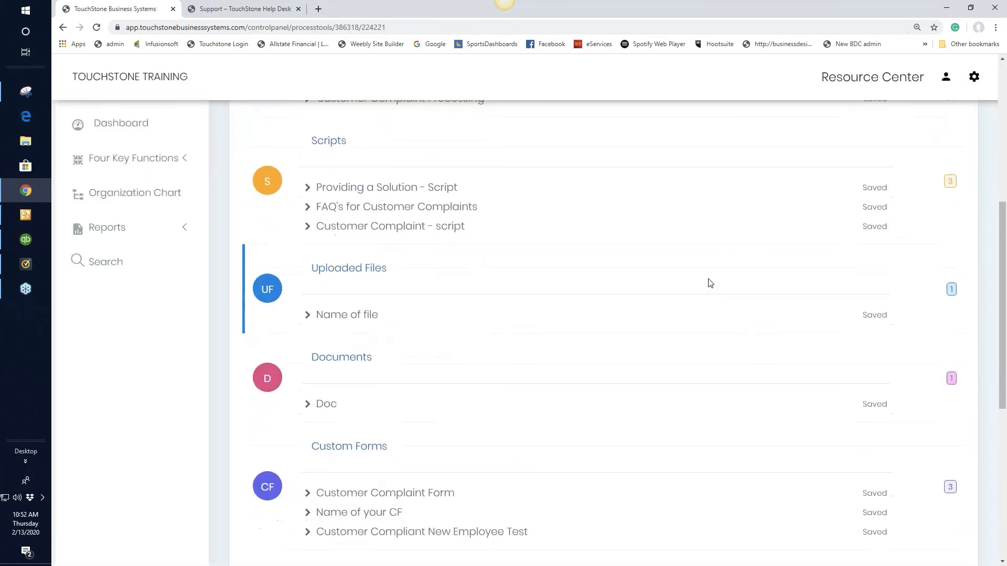
scroll(709, 283, "down", 1)
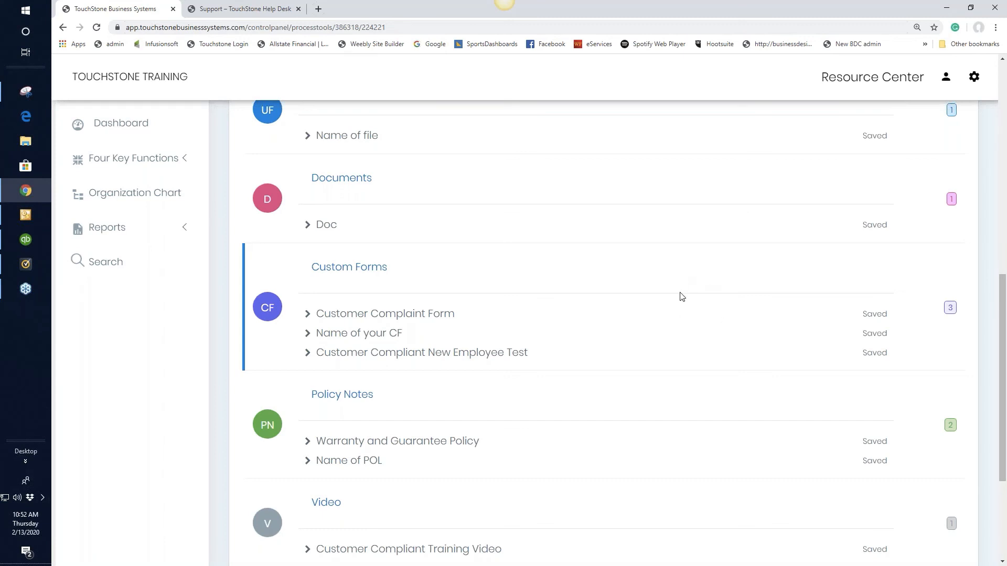
Open the Warranty and Guarantee Policy note, try to save it as "done read it", and go back to the note
left_click(438, 442)
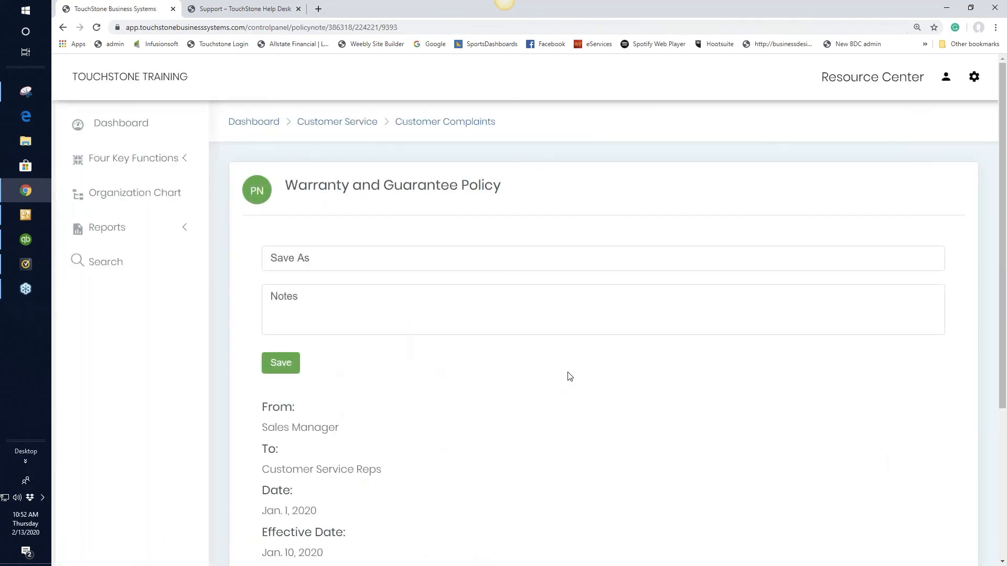
left_click(307, 257)
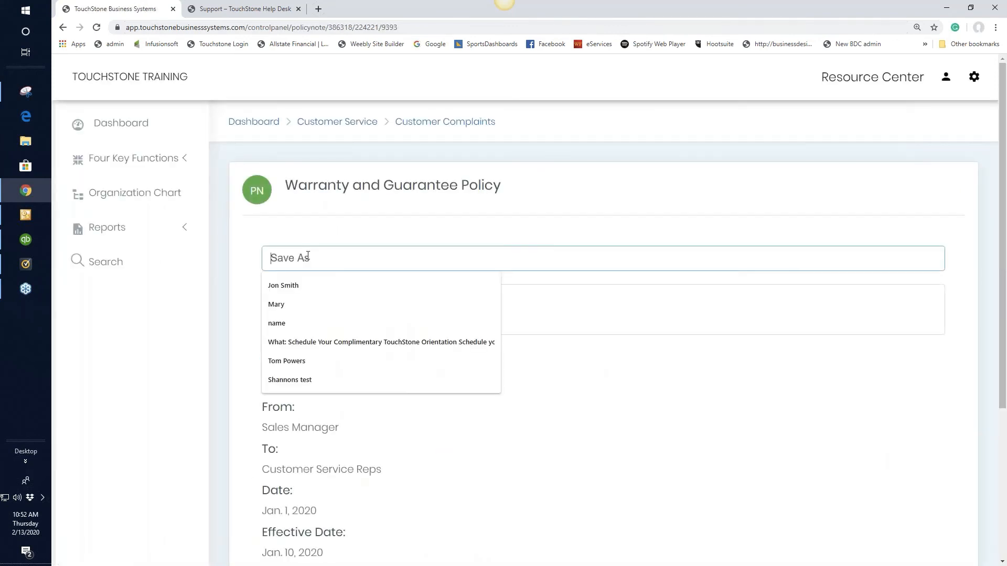
type("done ")
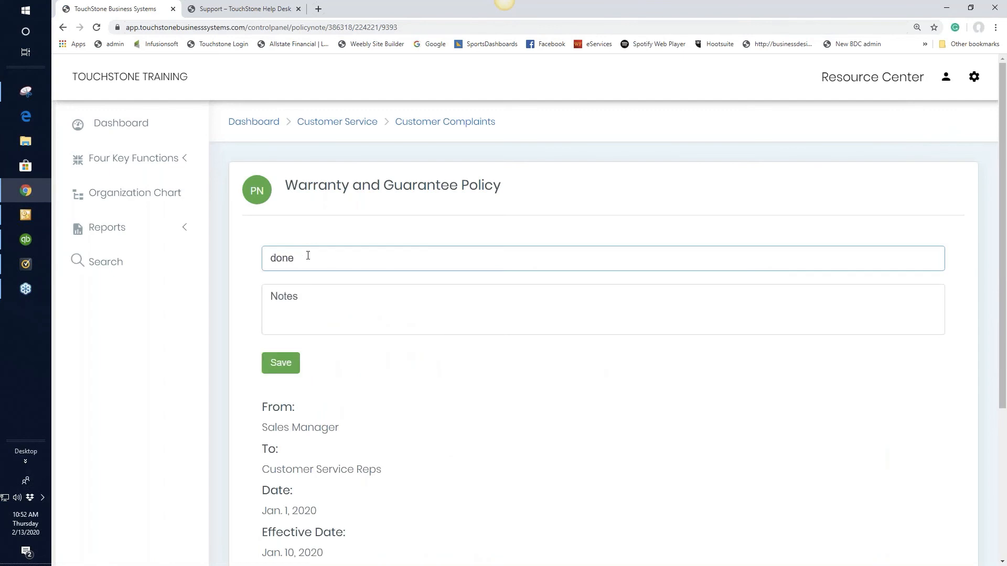
type("re")
key("BackSpace")
type("ad it")
left_click(287, 366)
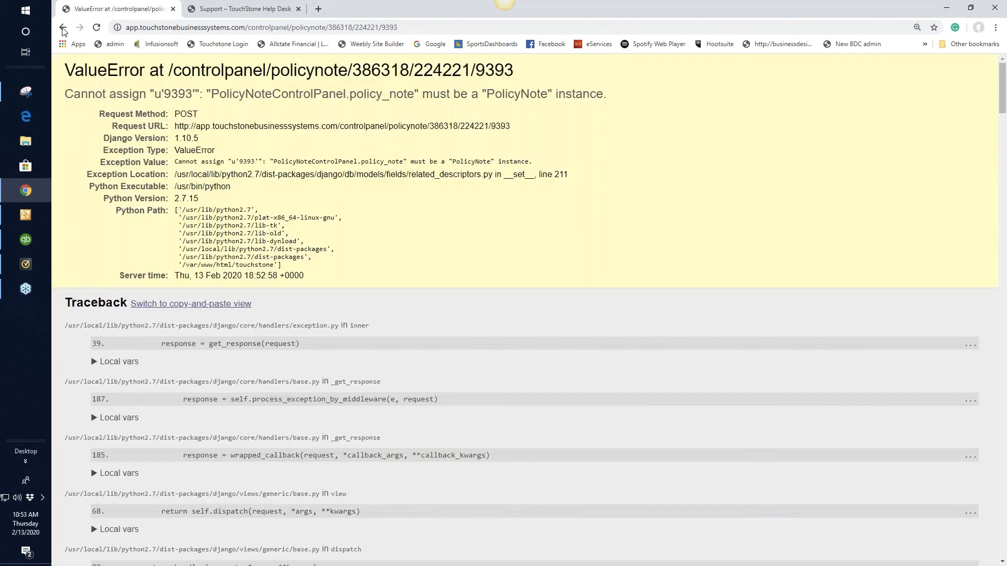
left_click(63, 29)
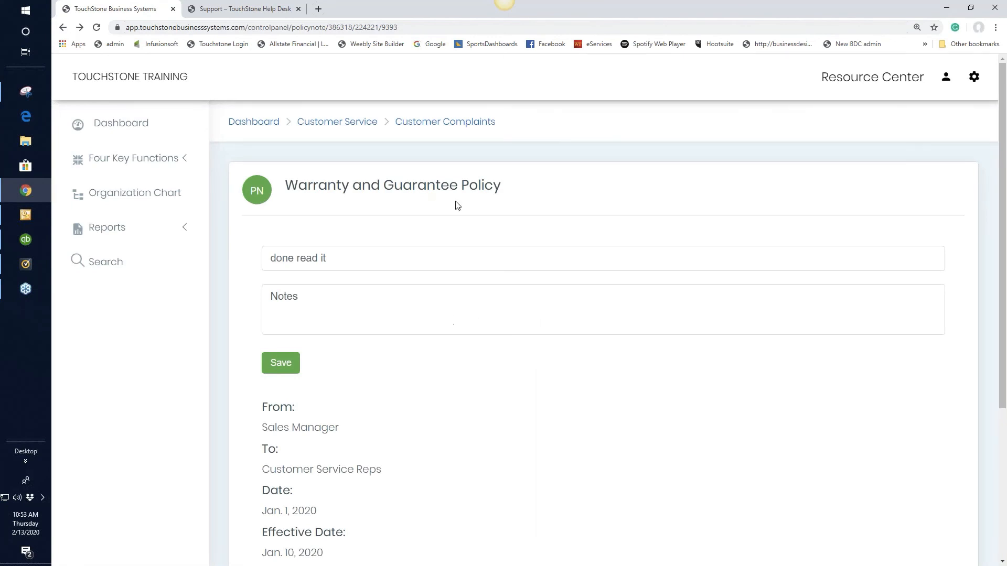
Return to the Customer Complaints process, open the uploaded file "Name of file", and look over its view and upload options
left_click(468, 123)
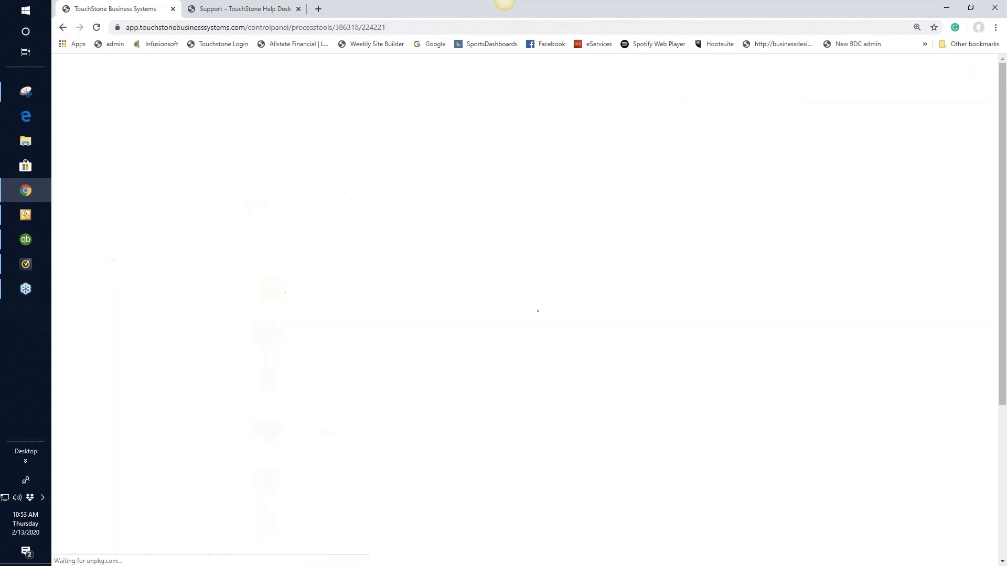
scroll(668, 387, "down", 5)
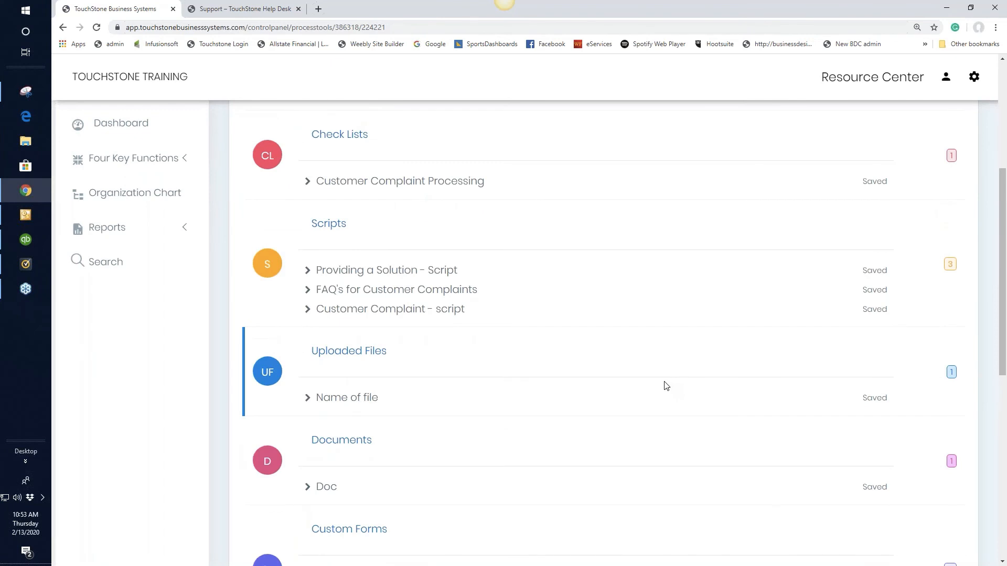
scroll(666, 387, "down", 3)
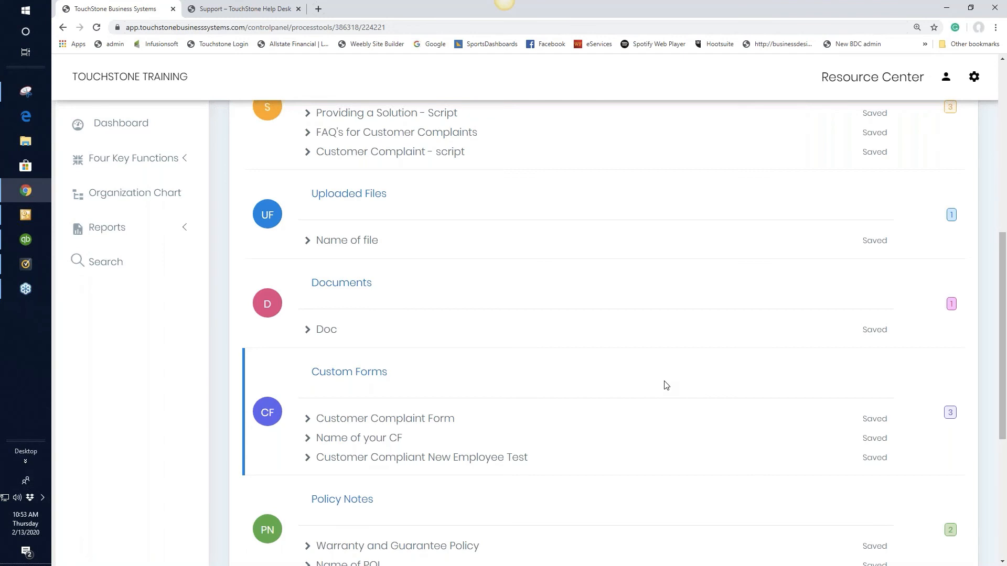
scroll(669, 389, "up", 2)
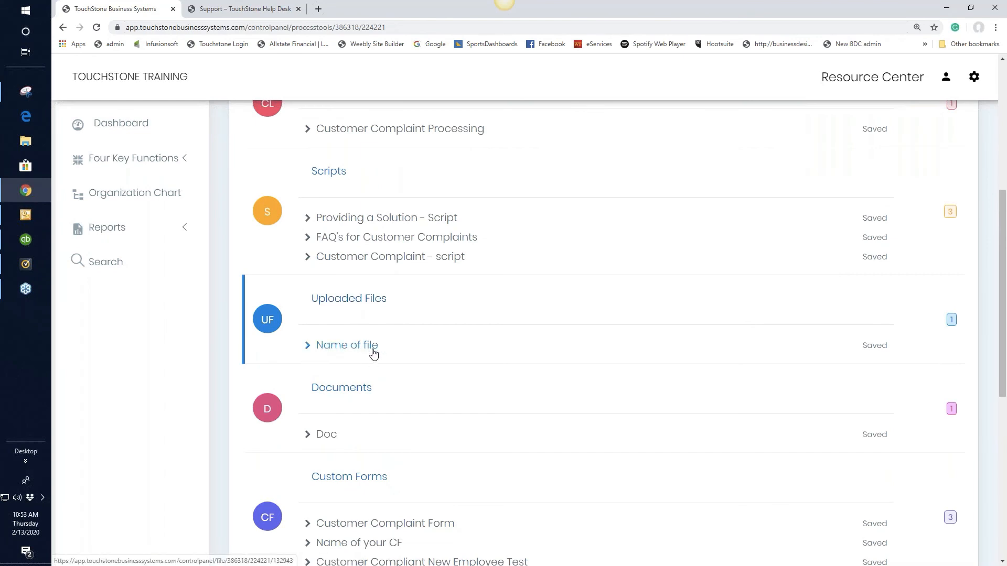
left_click(340, 350)
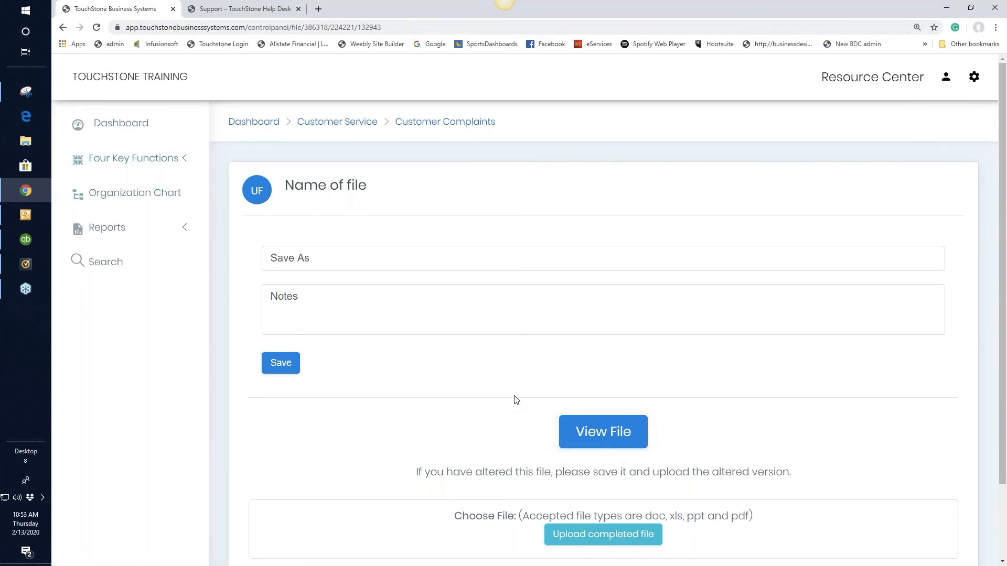
scroll(720, 509, "down", 2)
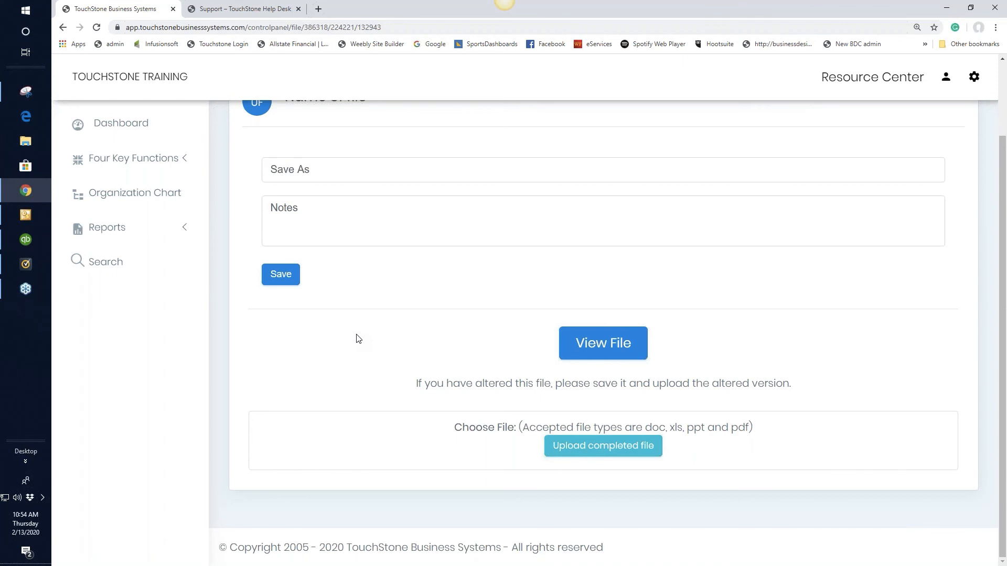
scroll(446, 315, "up", 2)
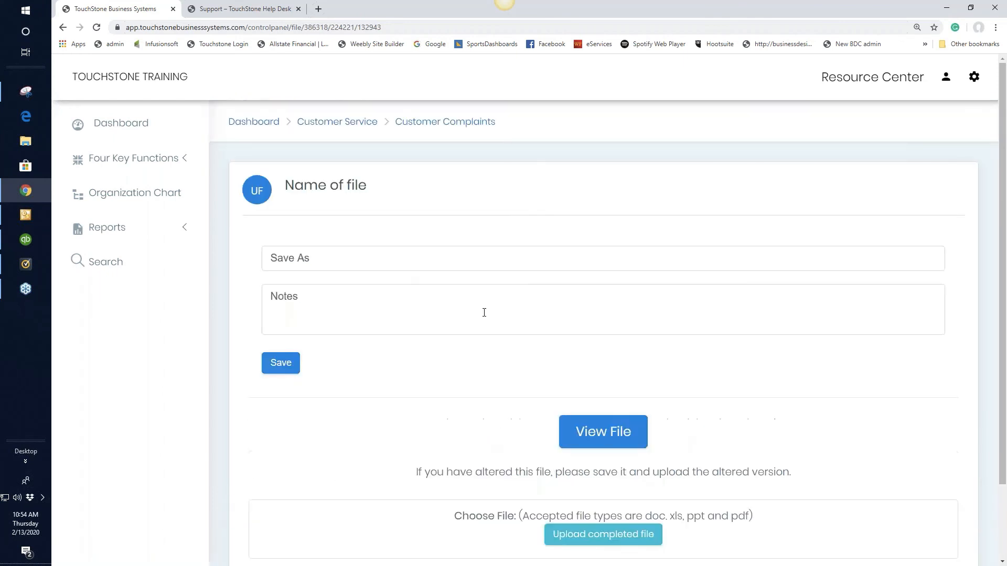
Return to the Customer Complaints process, open the document named Doc, and look over its fields
left_click(465, 124)
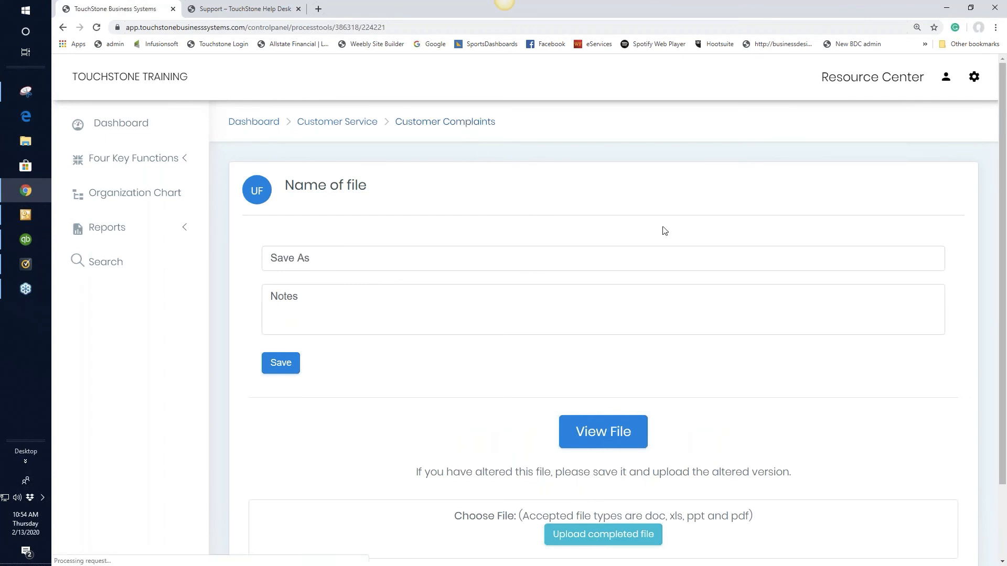
scroll(680, 270, "down", 4)
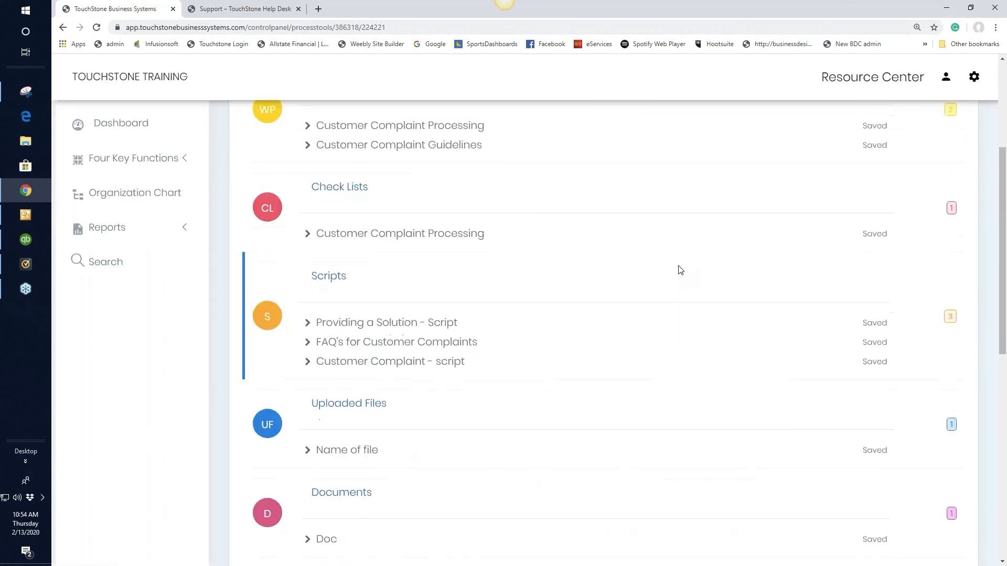
scroll(680, 270, "down", 3)
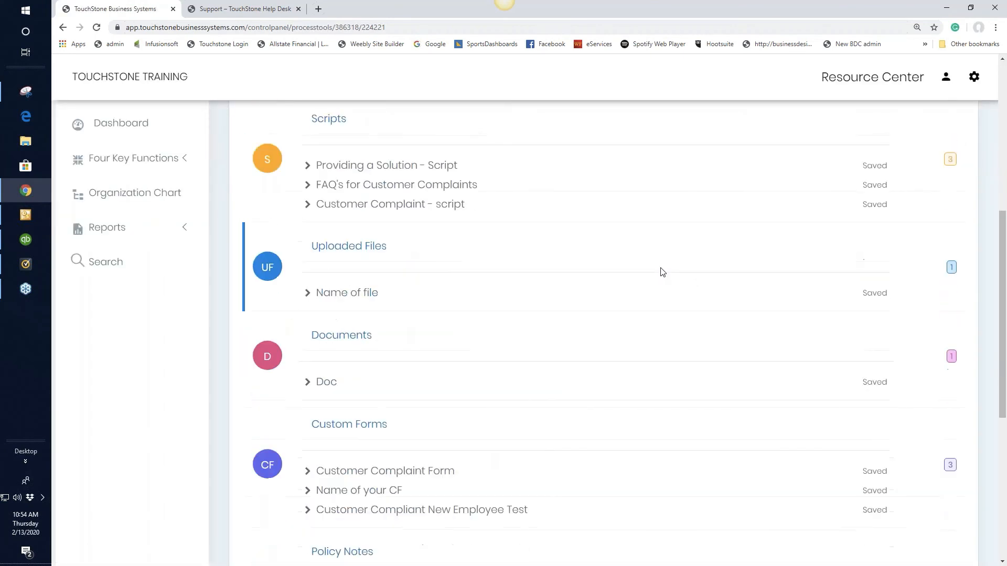
left_click(322, 386)
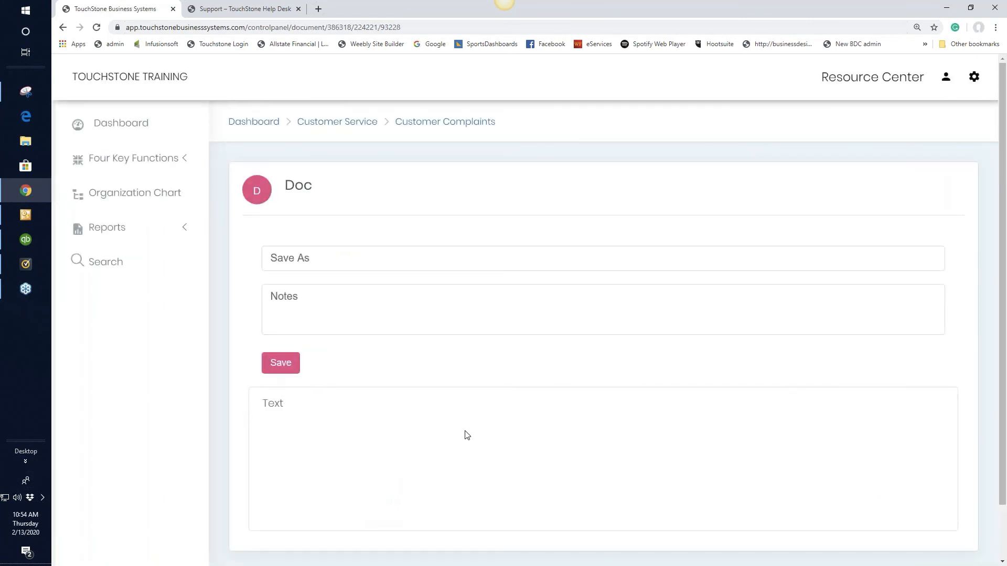
scroll(505, 436, "down", 2)
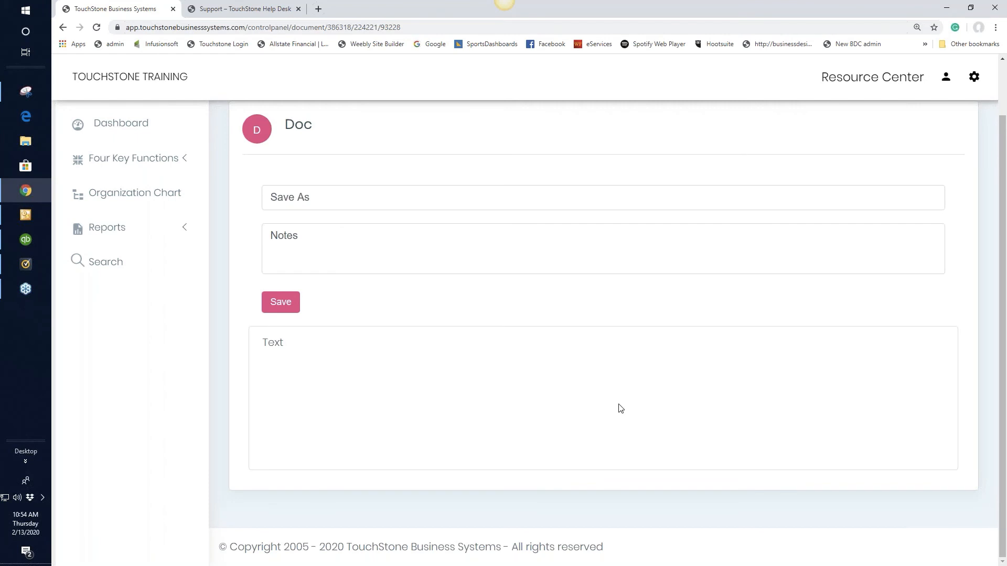
scroll(618, 407, "up", 2)
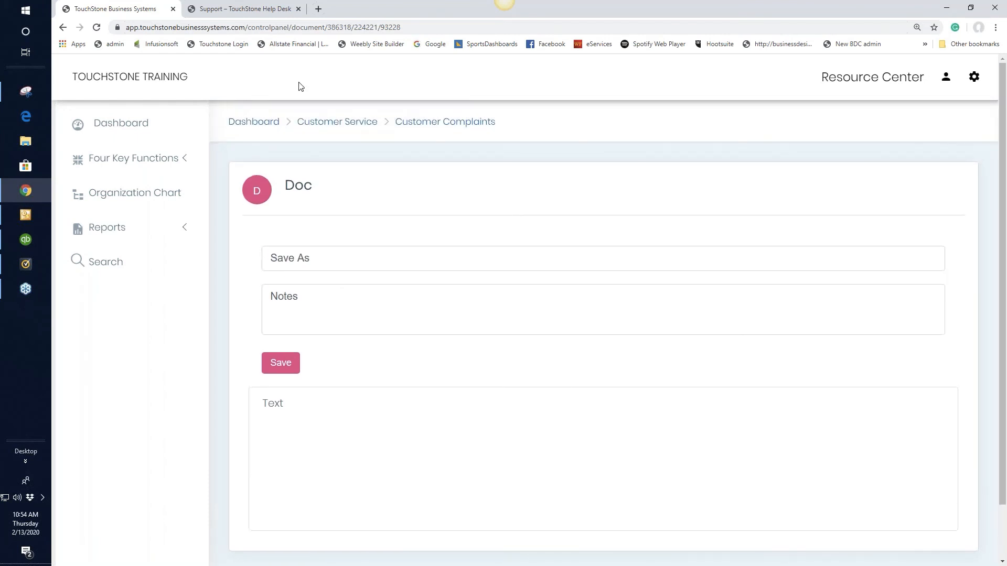
Open the Customer Service control panel from the dashboard and move Reputation Monitoring above Customer Satisfaction in the Customer Service group
left_click(259, 127)
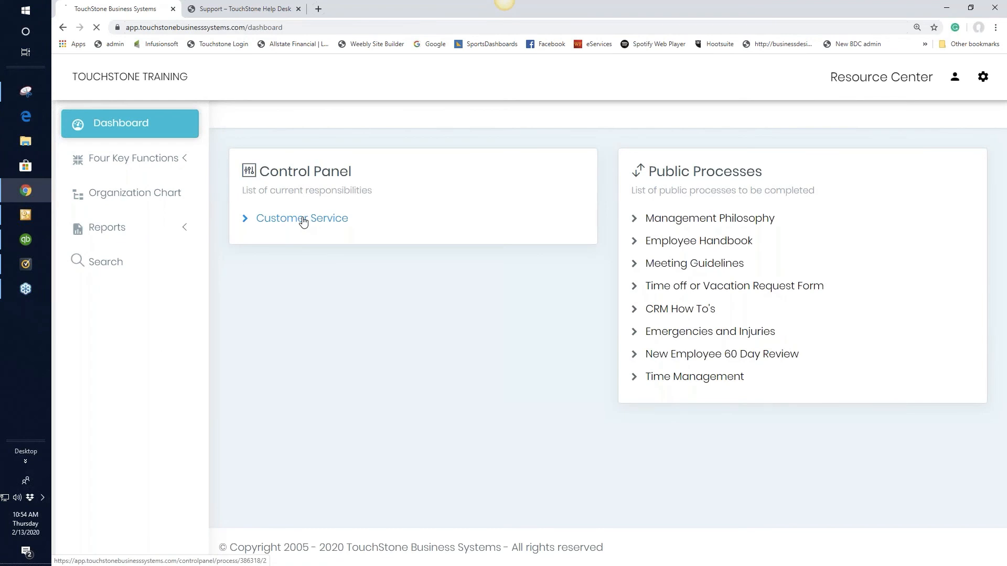
left_click(303, 221)
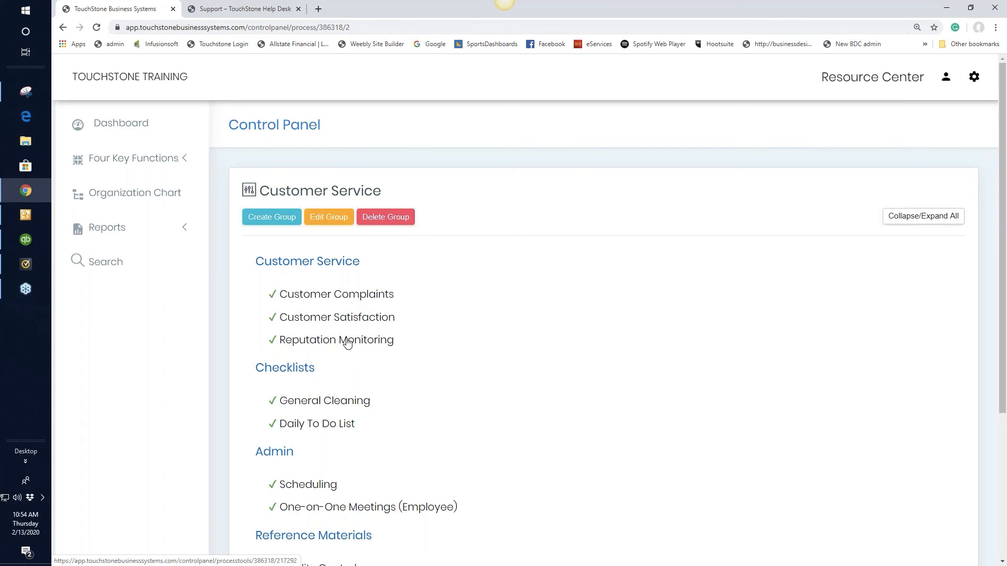
left_click_drag(349, 335, 349, 315)
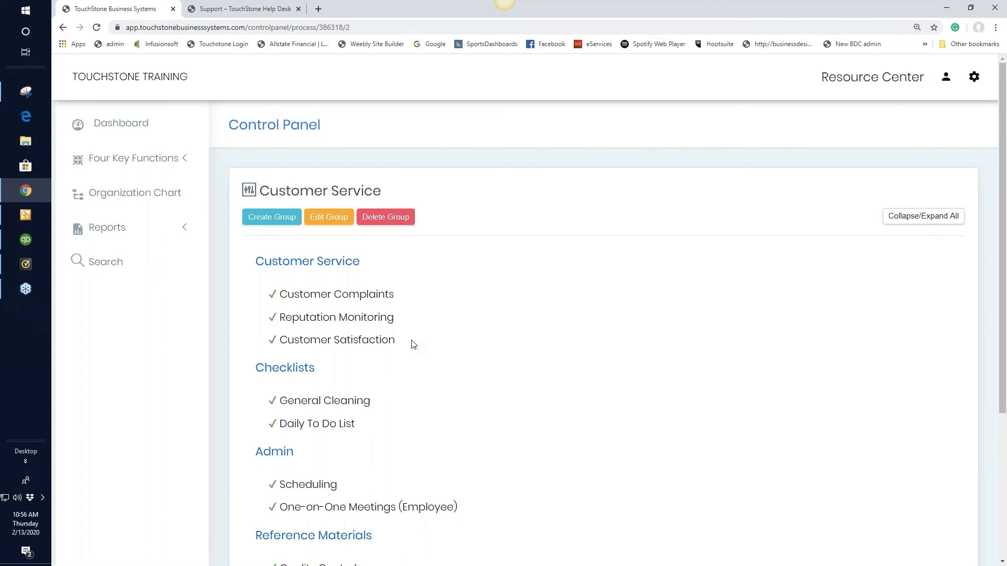
Open the Client Satisfaction Statistic Examples document in the Customer Satisfaction process and read through its statistics and cartoons
left_click(370, 340)
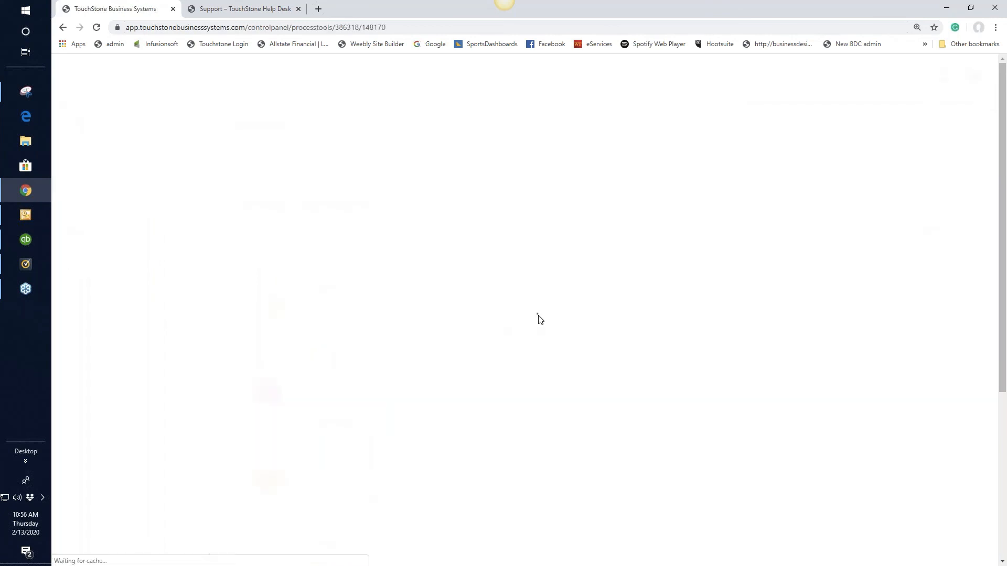
scroll(562, 317, "down", 4)
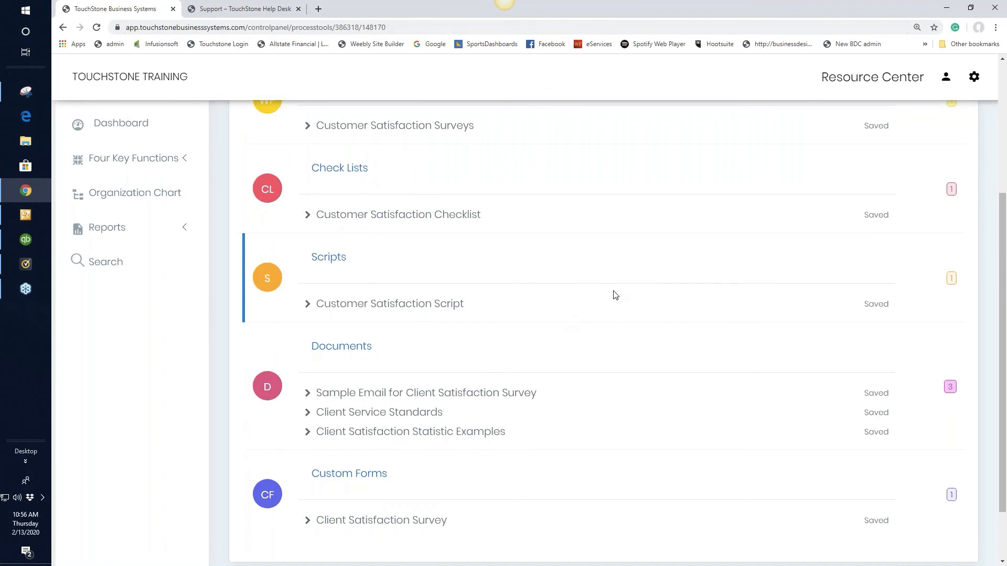
scroll(615, 295, "down", 2)
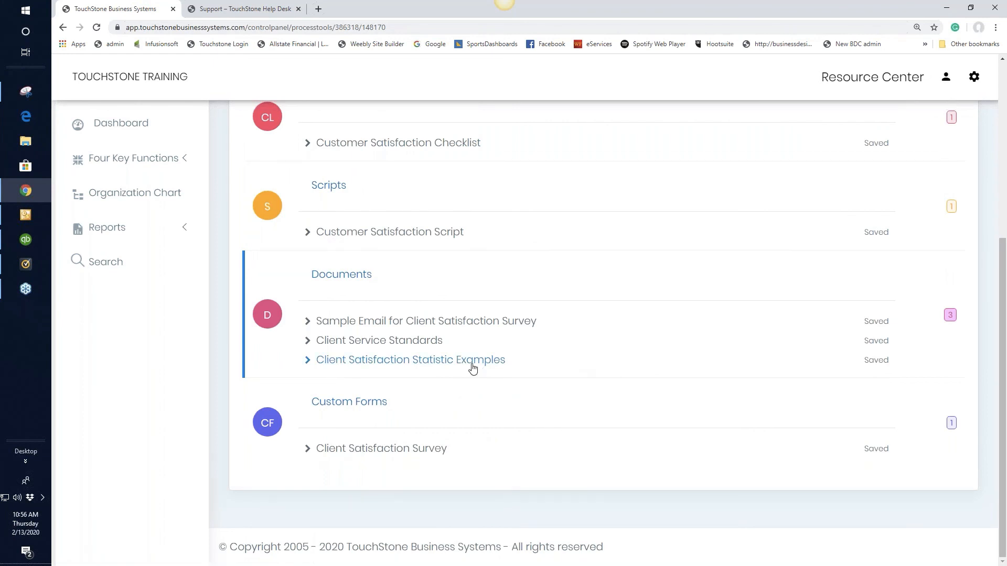
left_click(454, 364)
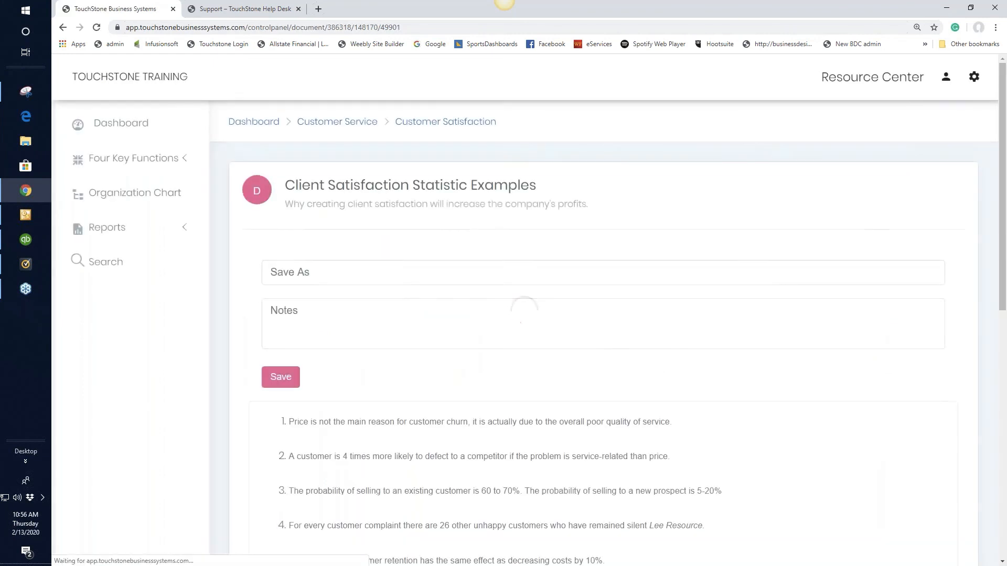
scroll(718, 354, "down", 3)
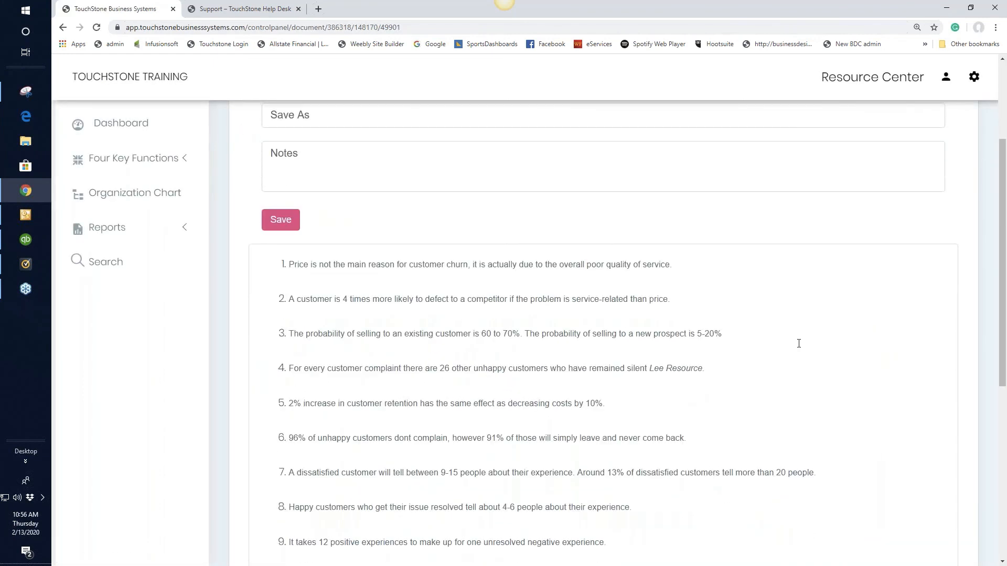
scroll(799, 342, "down", 1)
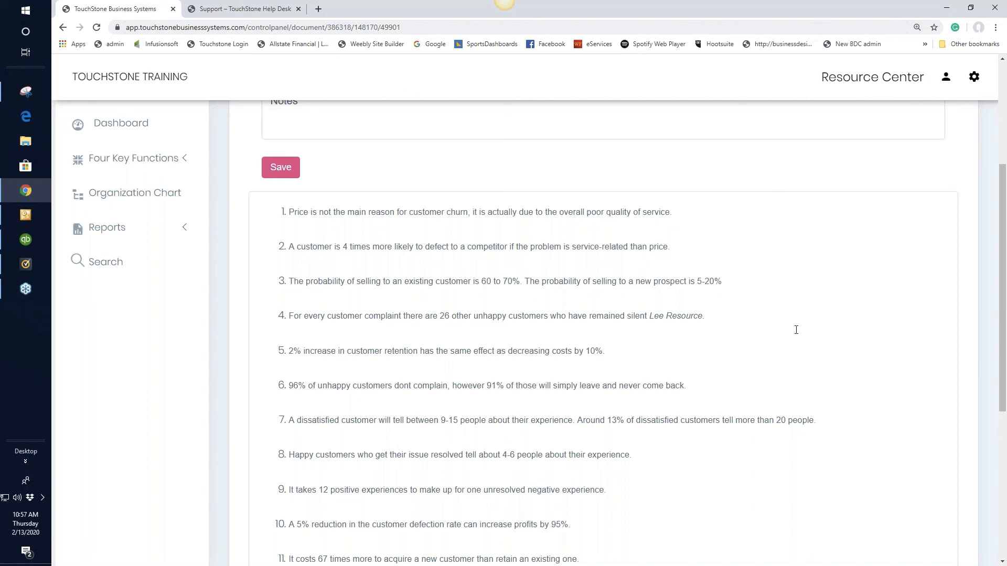
scroll(796, 330, "down", 1)
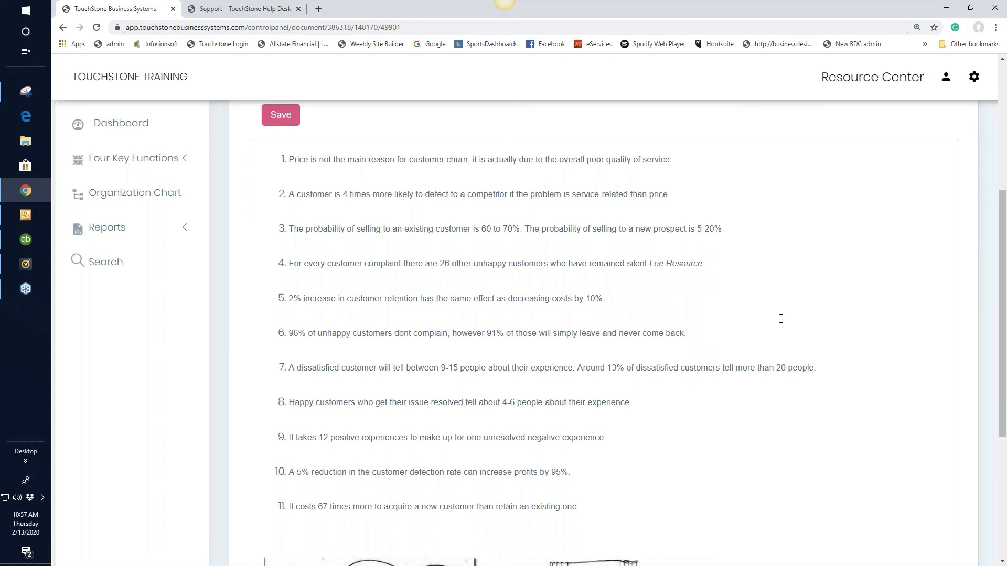
scroll(781, 318, "down", 2)
scroll(782, 321, "down", 1)
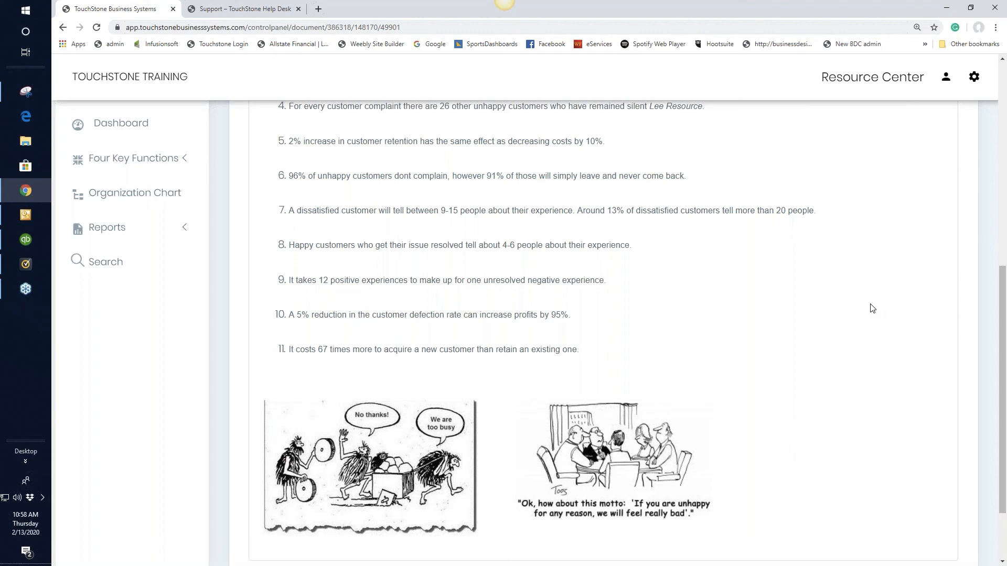
scroll(872, 309, "up", 10)
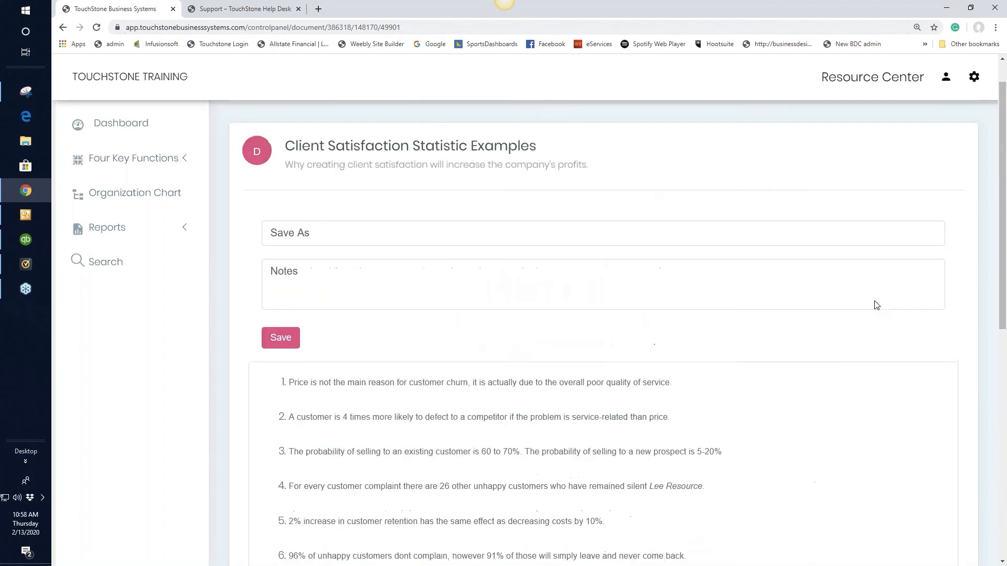
Return to the Customer Service control panel, open the Reputation Monitoring process, and look through its work plans, check lists and documents
left_click(443, 123)
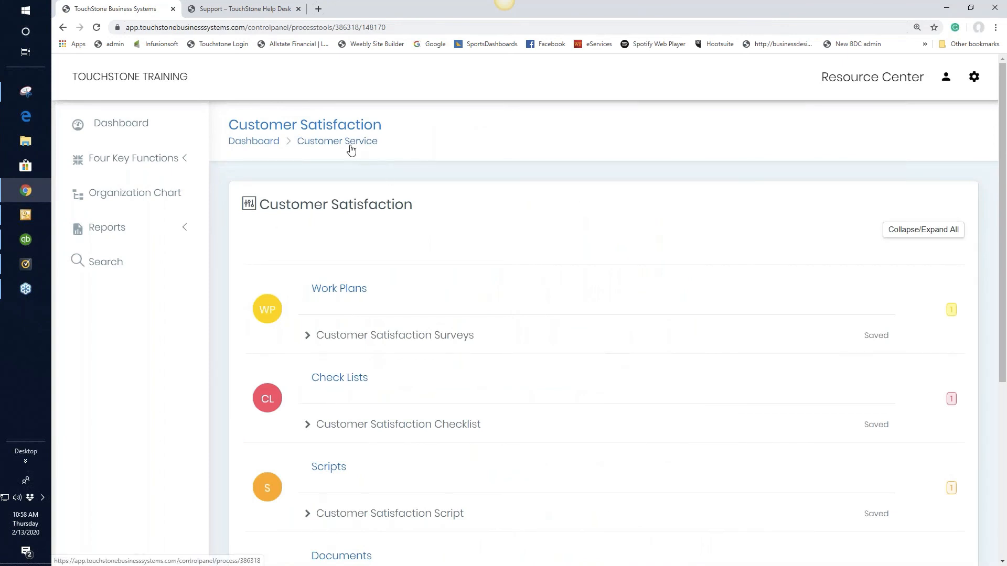
left_click(349, 143)
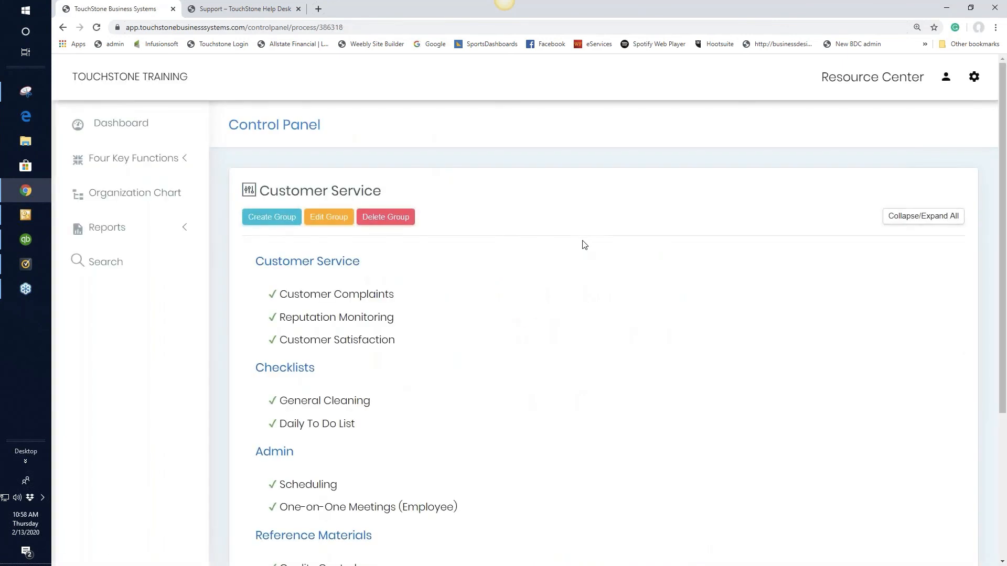
left_click(368, 324)
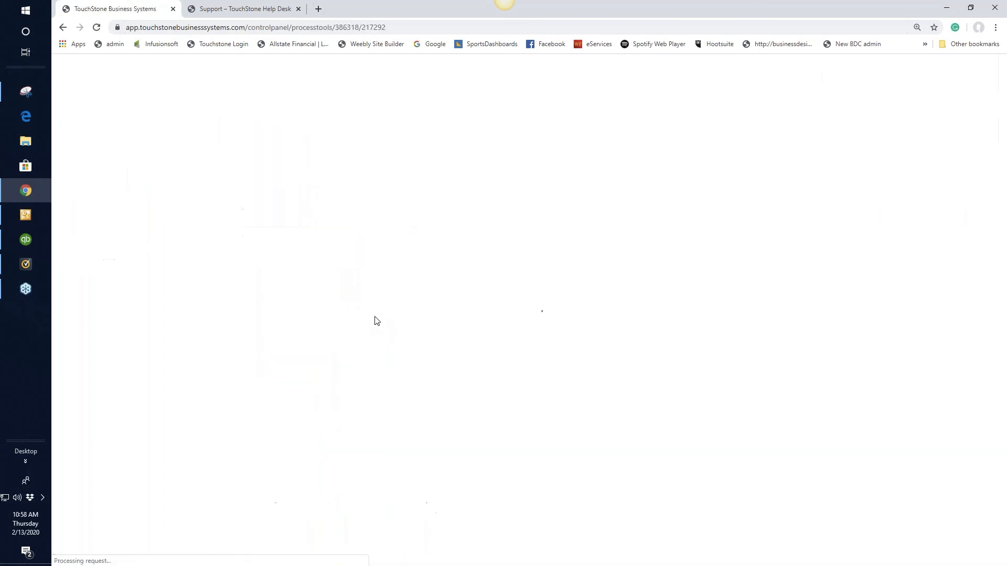
scroll(562, 317, "down", 2)
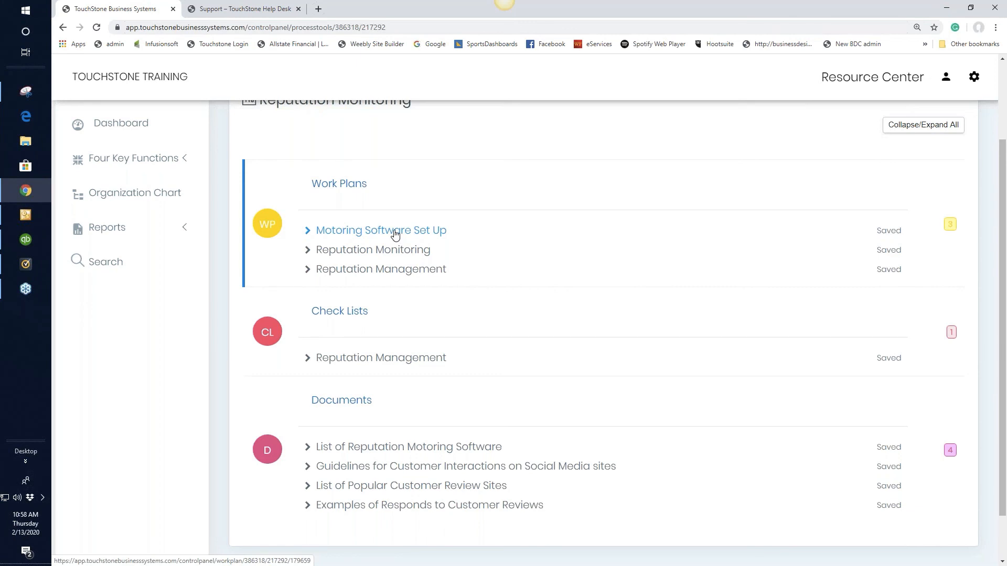
scroll(564, 314, "down", 2)
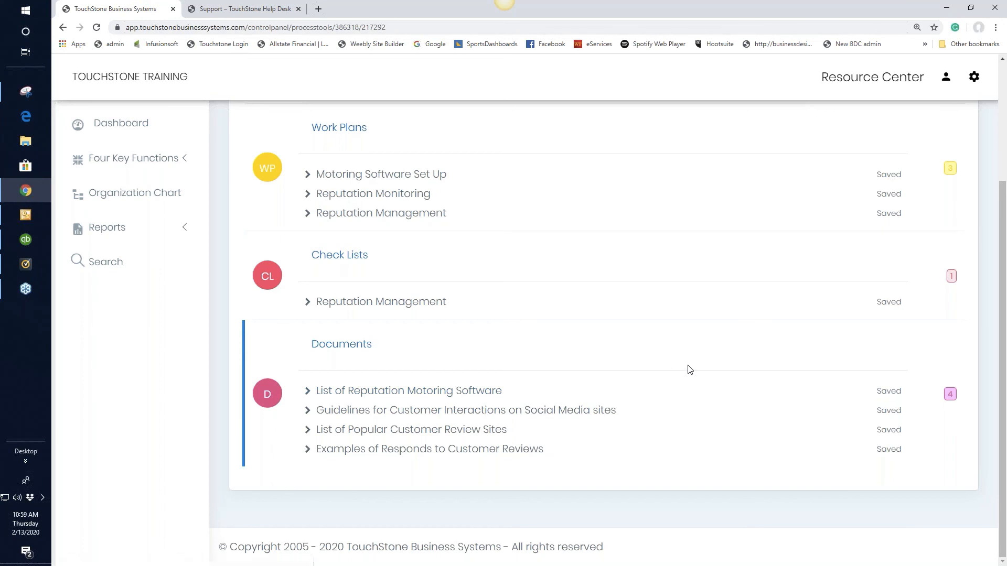
Open the Guidelines for Customer Interactions on Social Media sites document and read through its advice
left_click(533, 415)
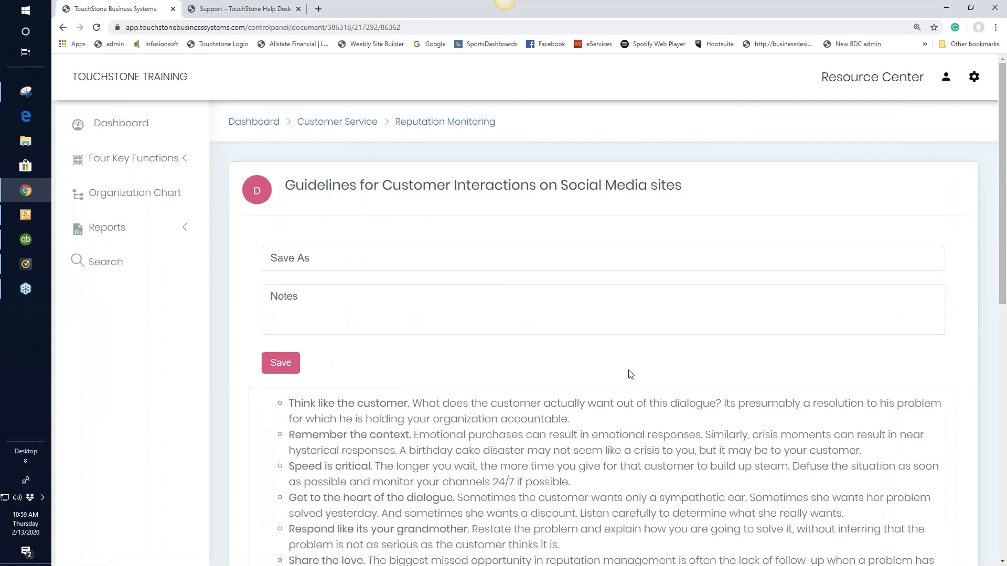
scroll(637, 373, "down", 3)
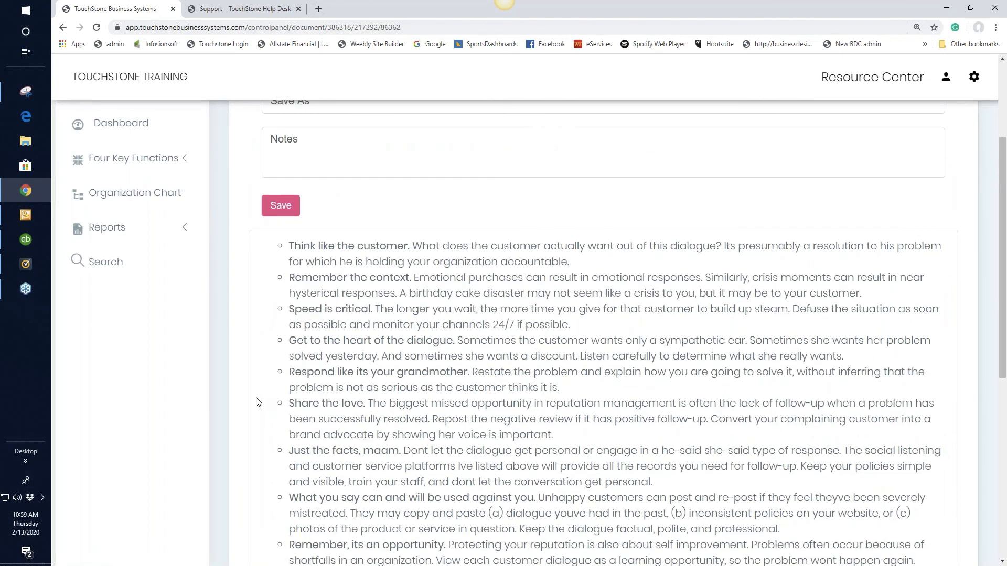
scroll(236, 393, "down", 2)
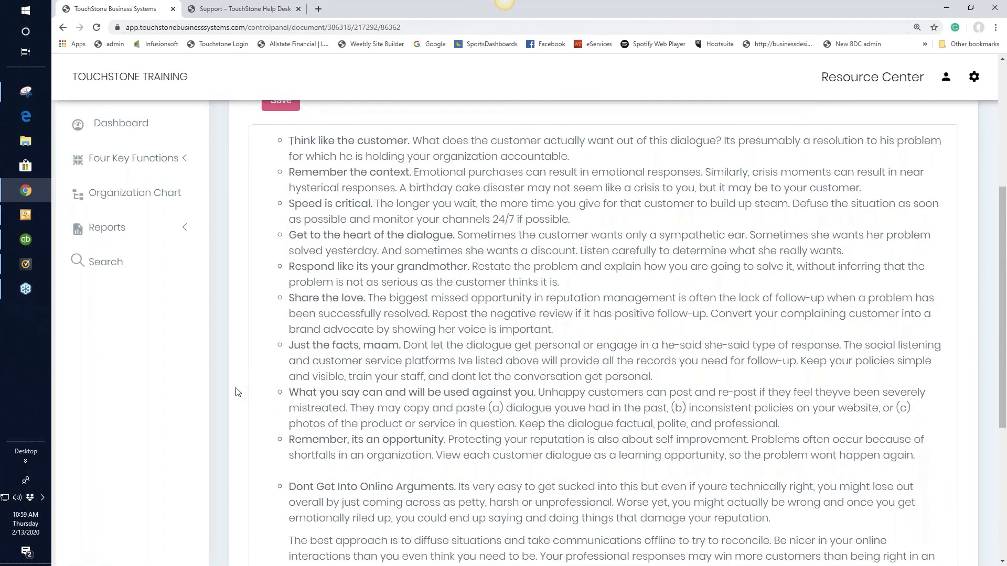
scroll(236, 392, "down", 3)
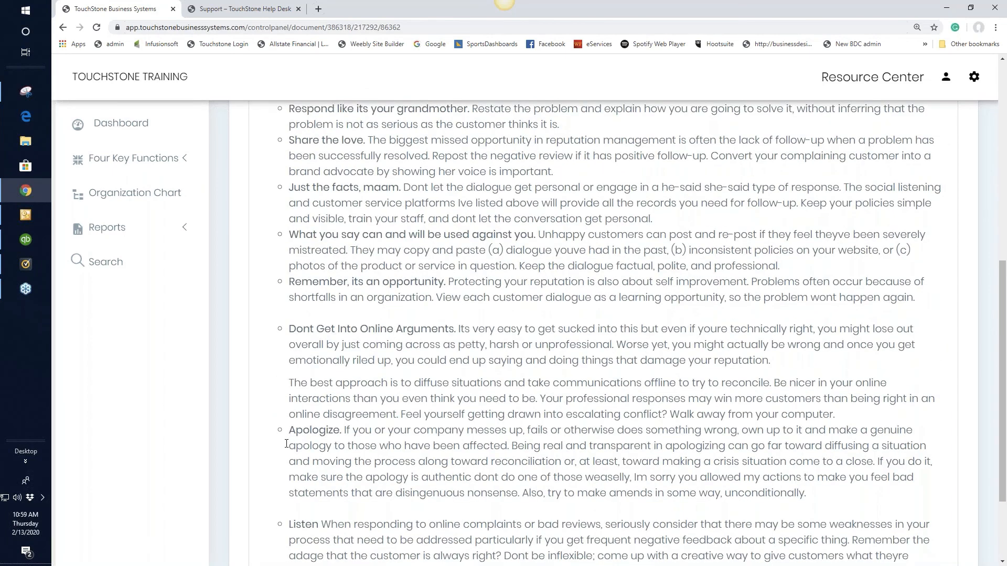
scroll(711, 374, "down", 2)
scroll(711, 374, "up", 15)
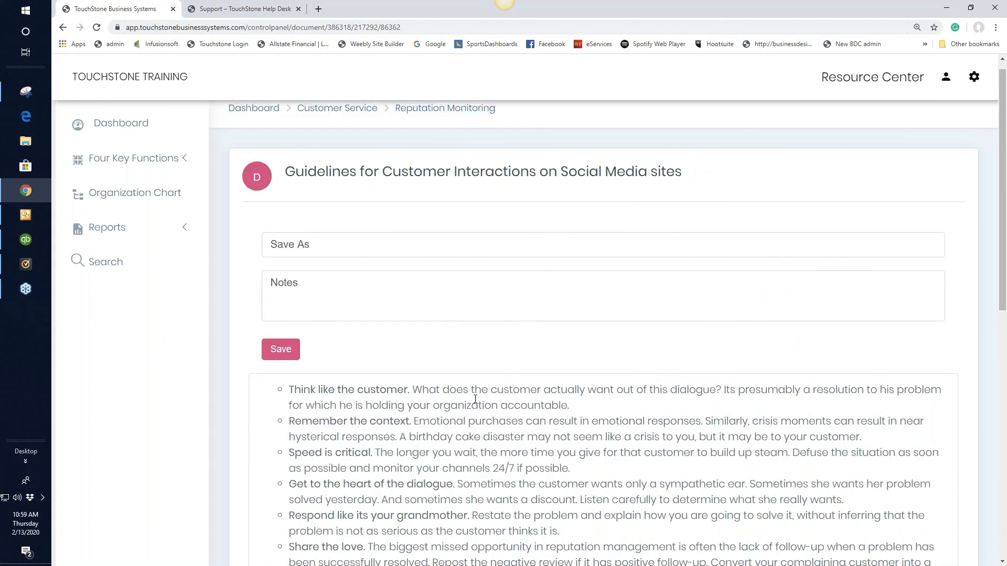
scroll(729, 202, "up", 1)
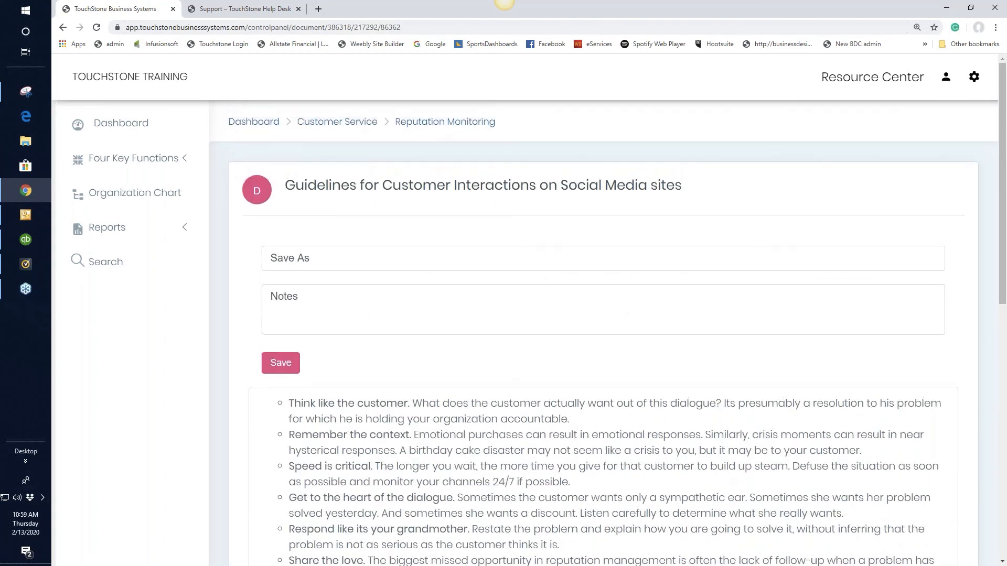
Return to the Customer Service control panel and move Customer Satisfaction above Customer Complaints in the Customer Service group
left_click(427, 126)
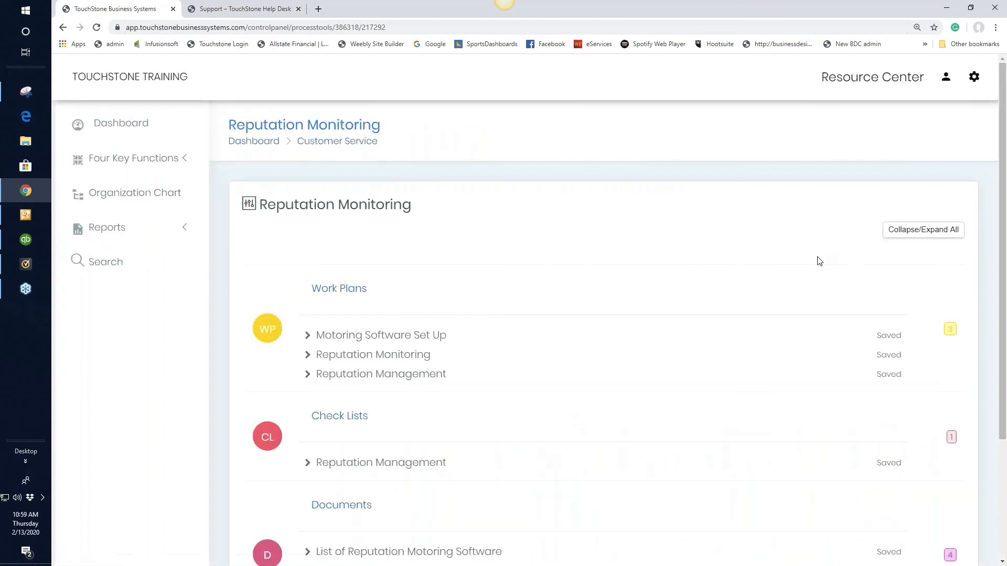
left_click(346, 142)
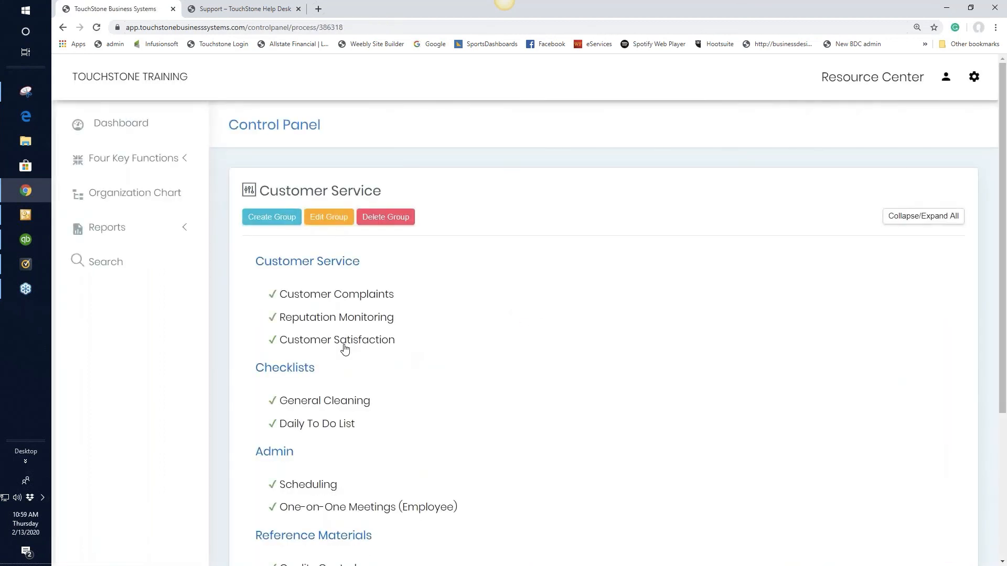
left_click_drag(344, 349, 347, 292)
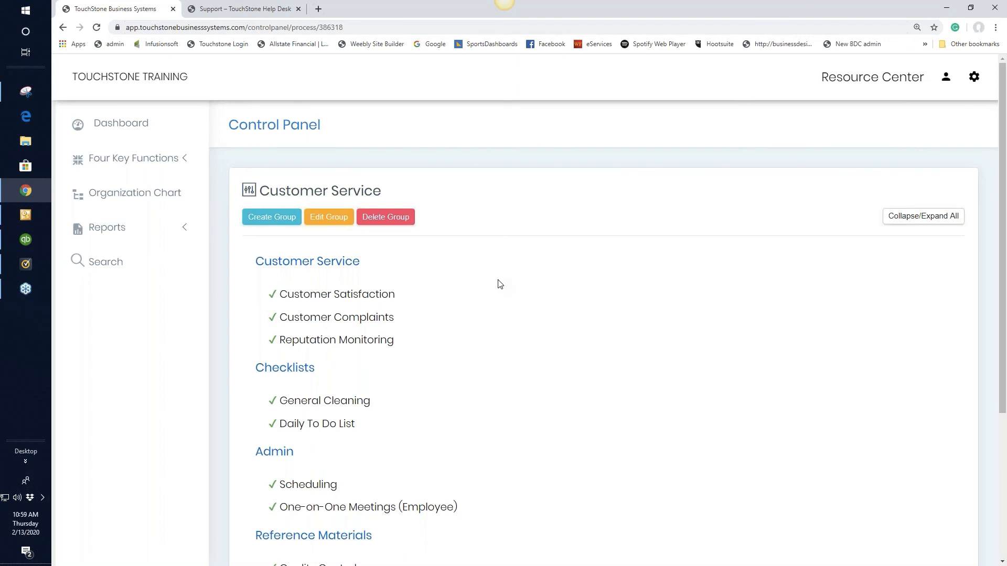
Read through the Customer Satisfaction Script in the Customer Satisfaction process, and return to the Customer Service control panel
left_click(374, 298)
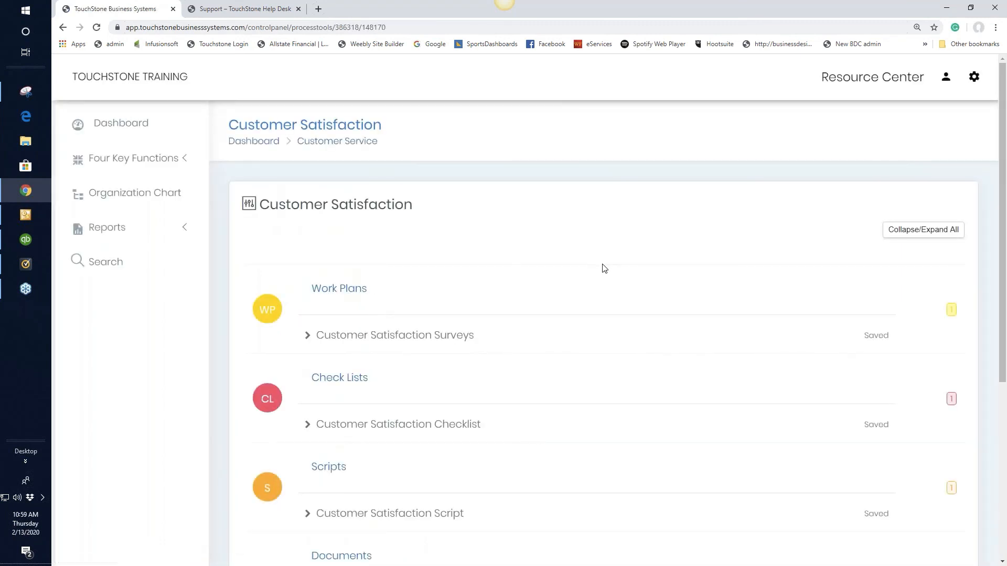
scroll(645, 269, "down", 1)
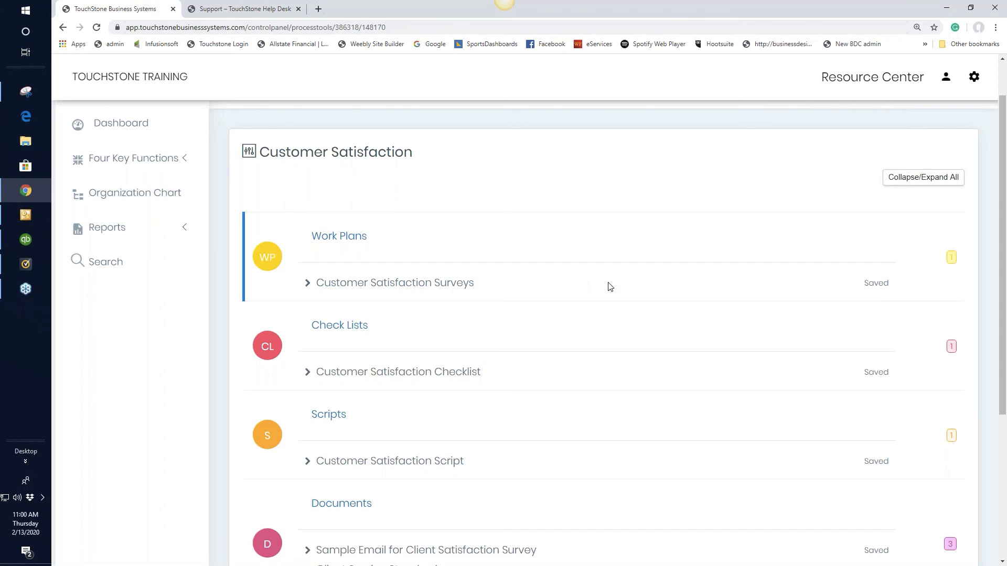
scroll(610, 286, "down", 2)
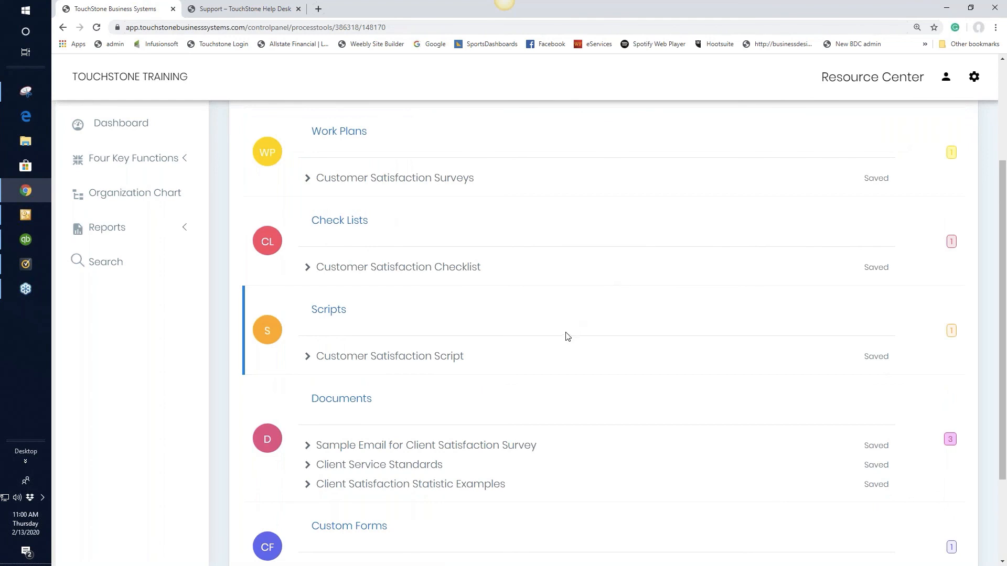
left_click(409, 362)
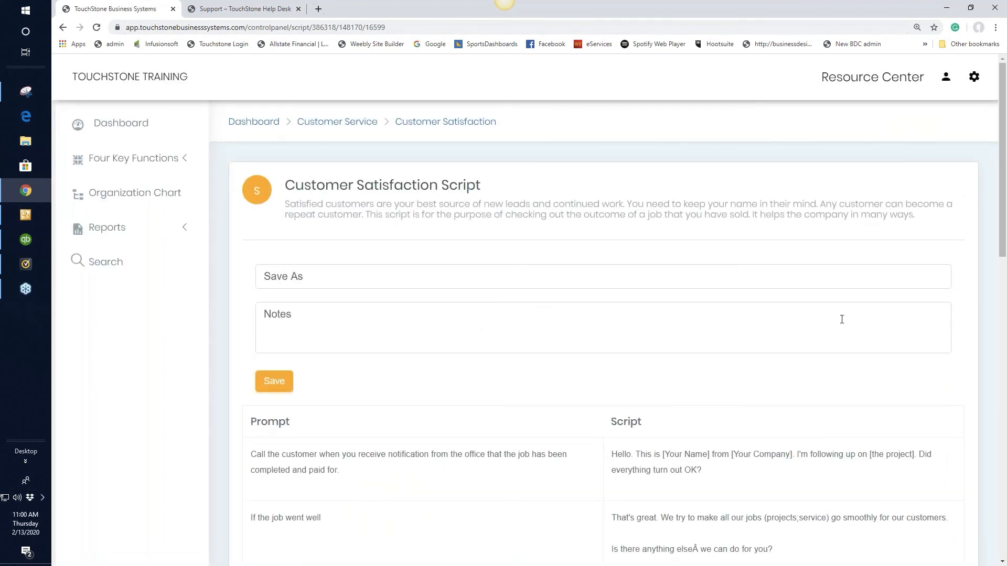
scroll(843, 319, "down", 2)
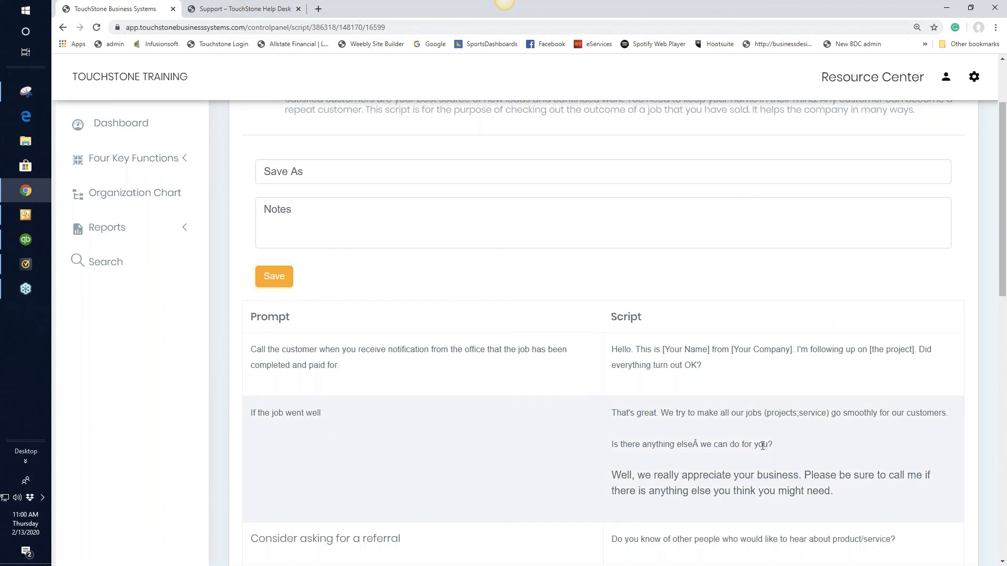
scroll(773, 447, "up", 2)
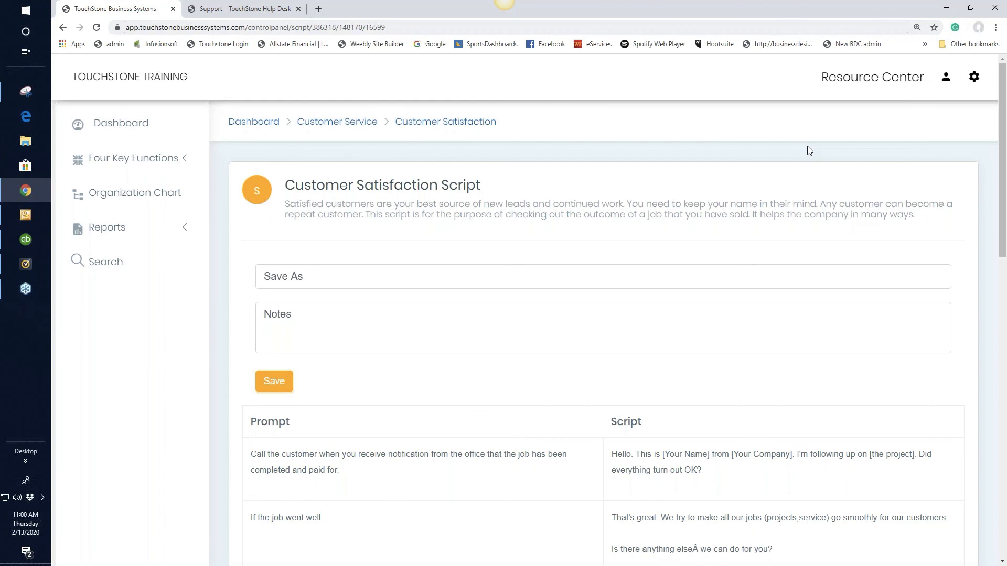
left_click(458, 128)
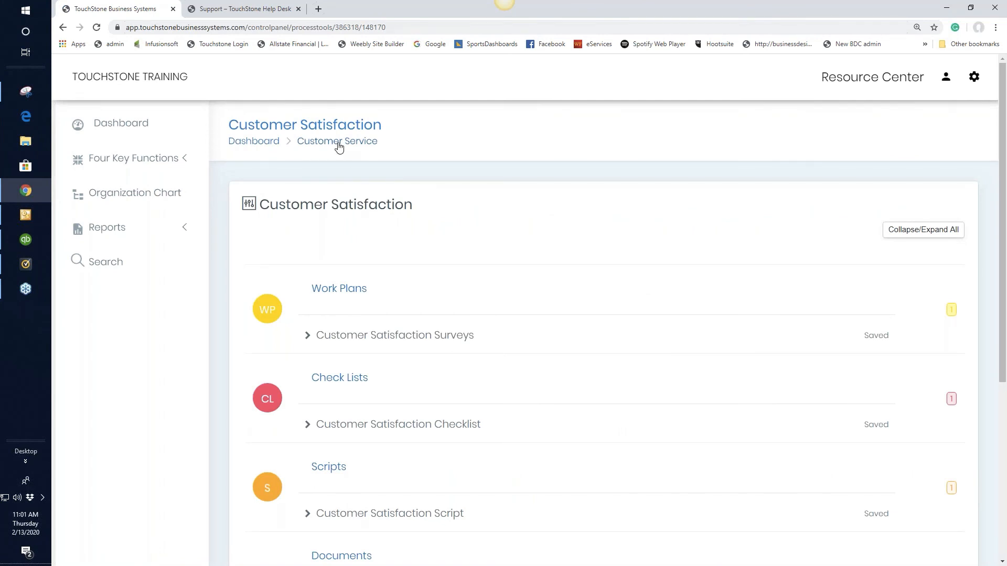
left_click(323, 147)
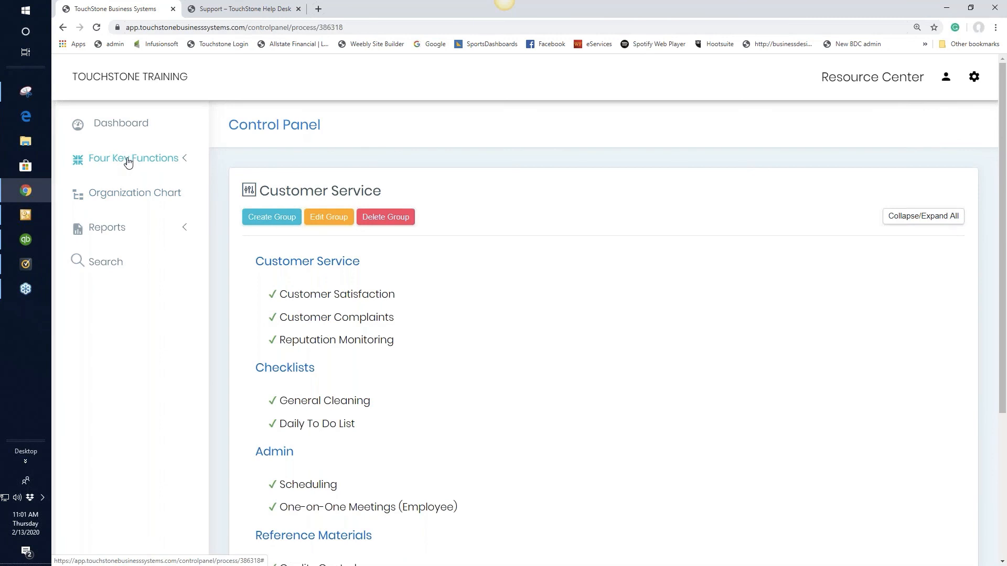
Open the "DOING" The Business function under Four Key Functions and look through its Client Service, Production Management and Service processes
left_click(128, 160)
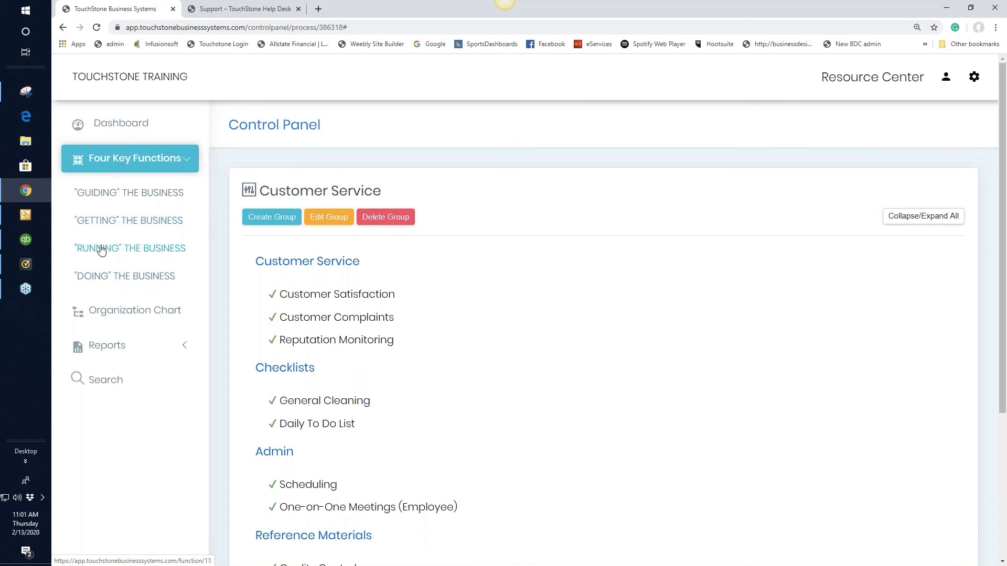
left_click(131, 276)
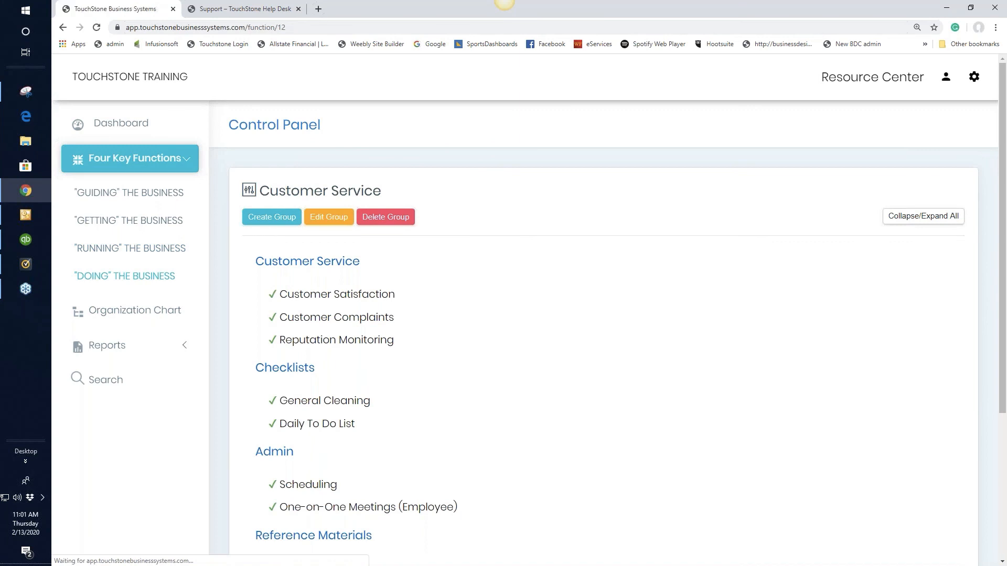
scroll(663, 397, "down", 3)
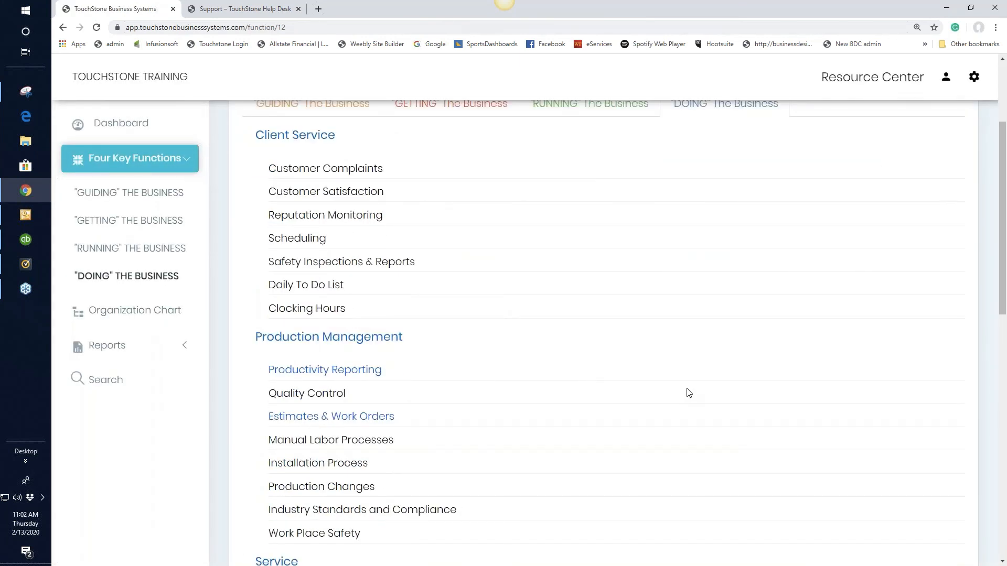
scroll(689, 393, "down", 2)
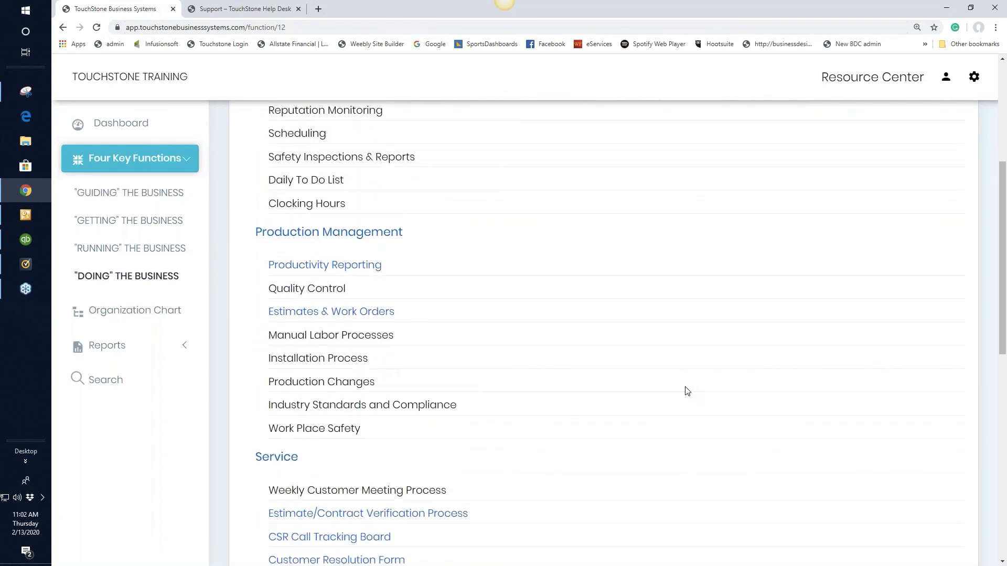
scroll(685, 393, "up", 1)
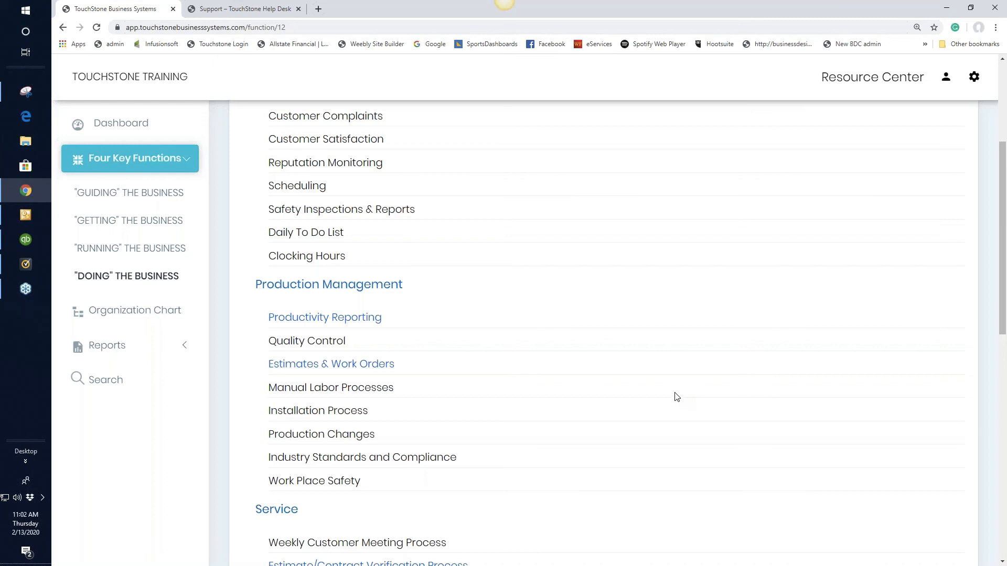
scroll(676, 399, "up", 4)
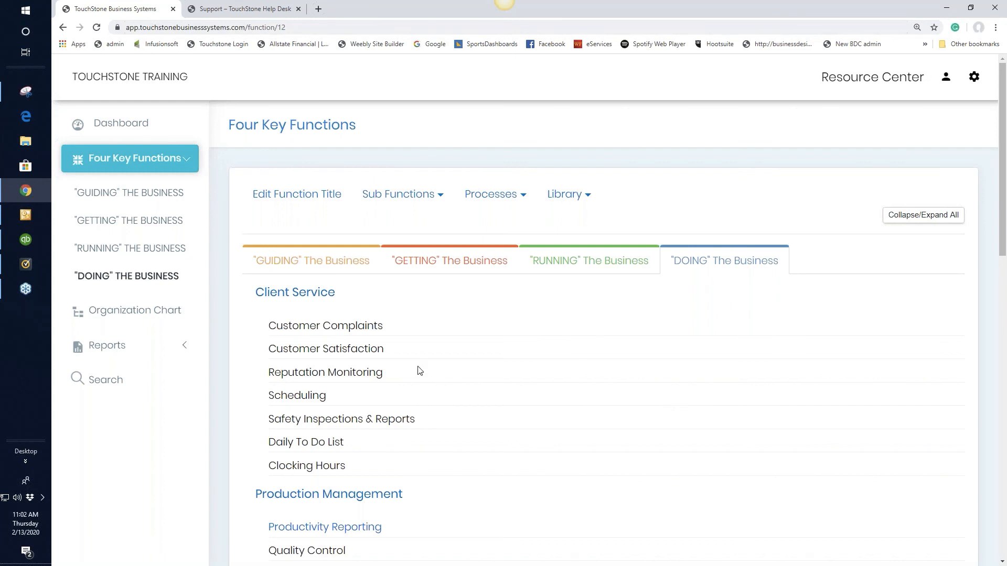
View the Client Satisfaction Statistic Examples document in the Client Service area's Customer Satisfaction process, and return to the "DOING" The Business function
left_click(354, 350)
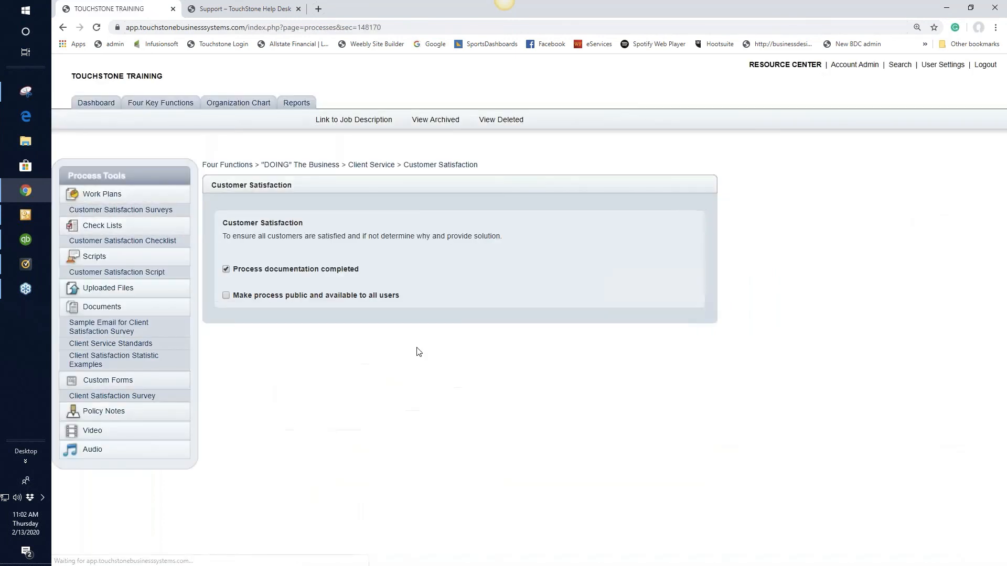
left_click(139, 360)
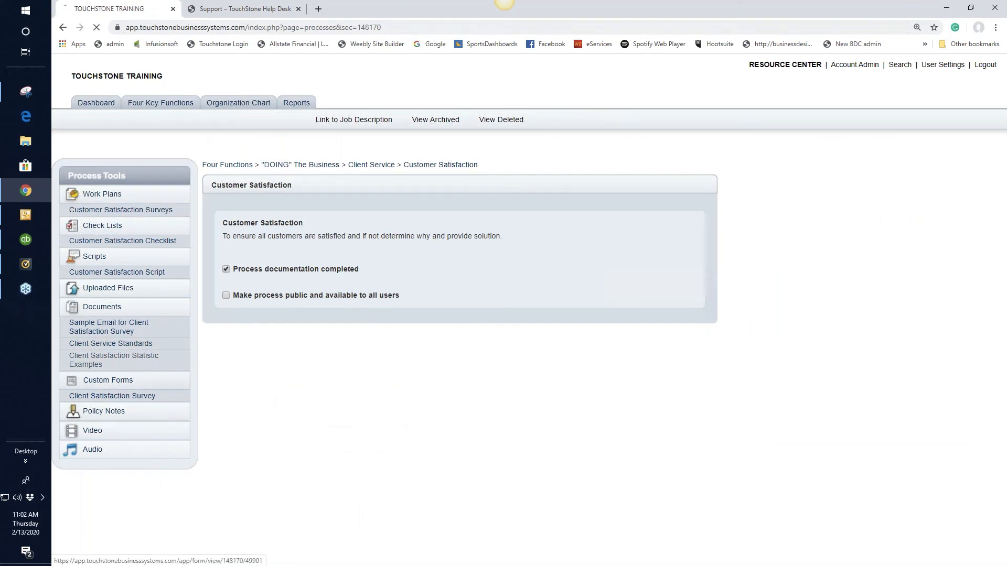
scroll(844, 348, "down", 3)
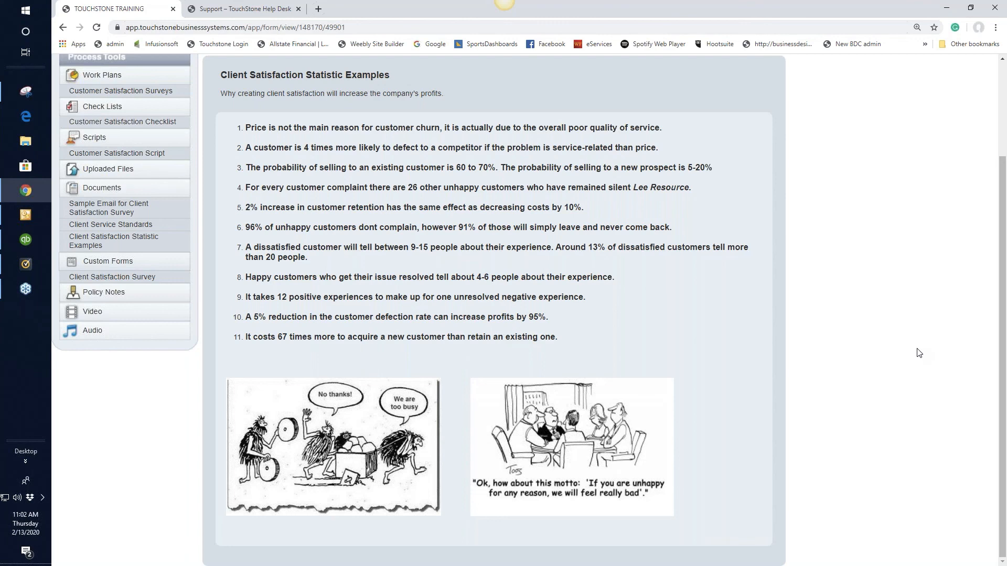
scroll(415, 367, "up", 3)
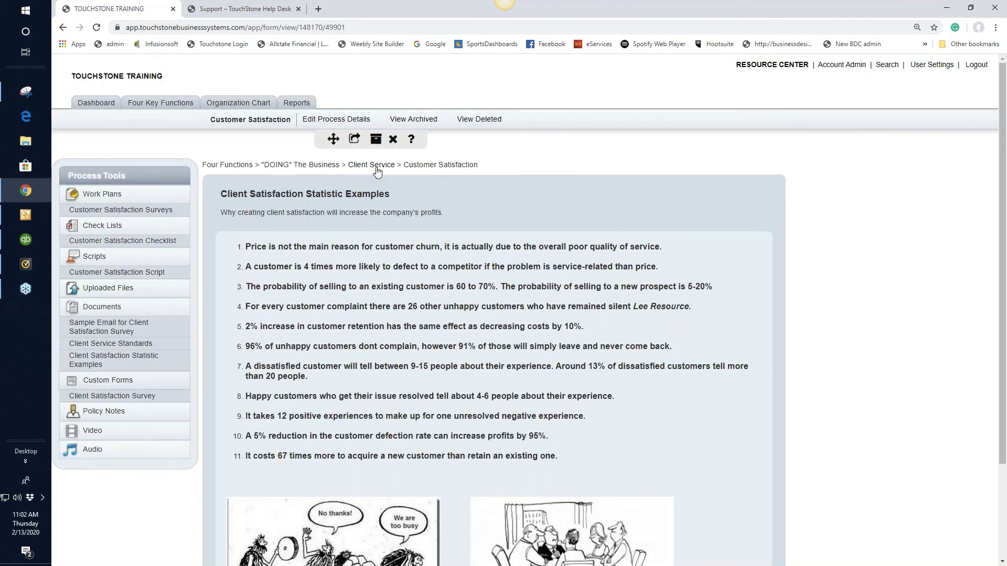
left_click(308, 167)
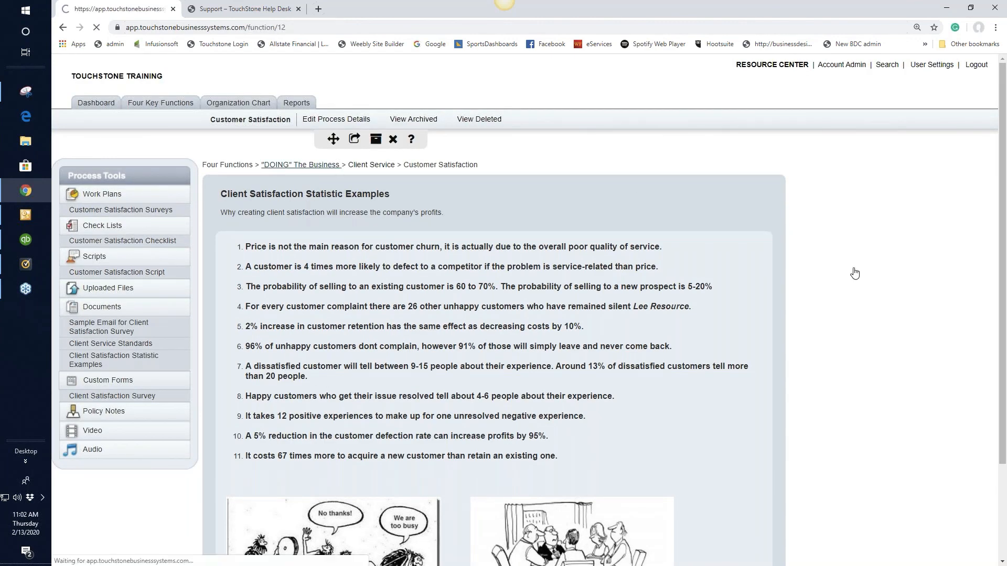